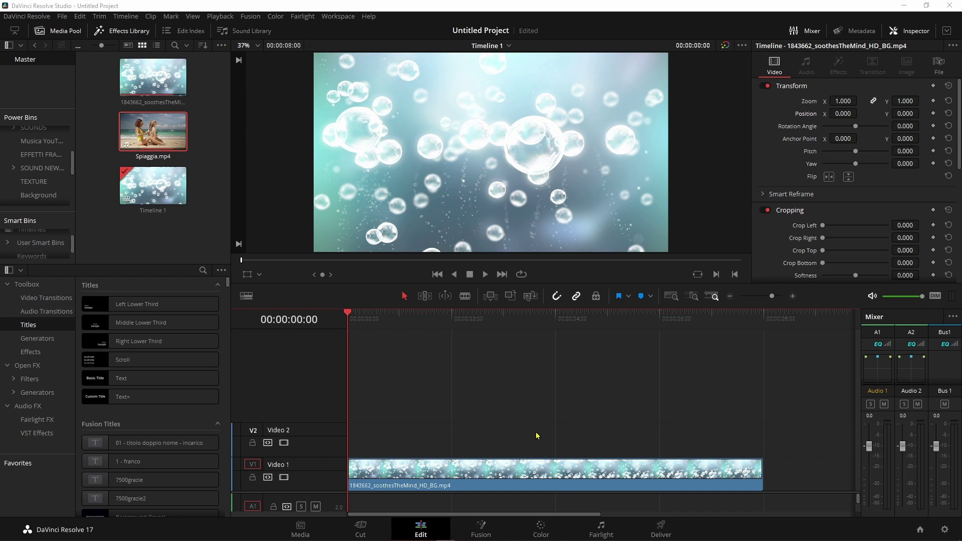
# Preview Spiaggia.mp4 in the source viewer, scrubbing the bubbles timeline in between
pyautogui.click(226, 144)
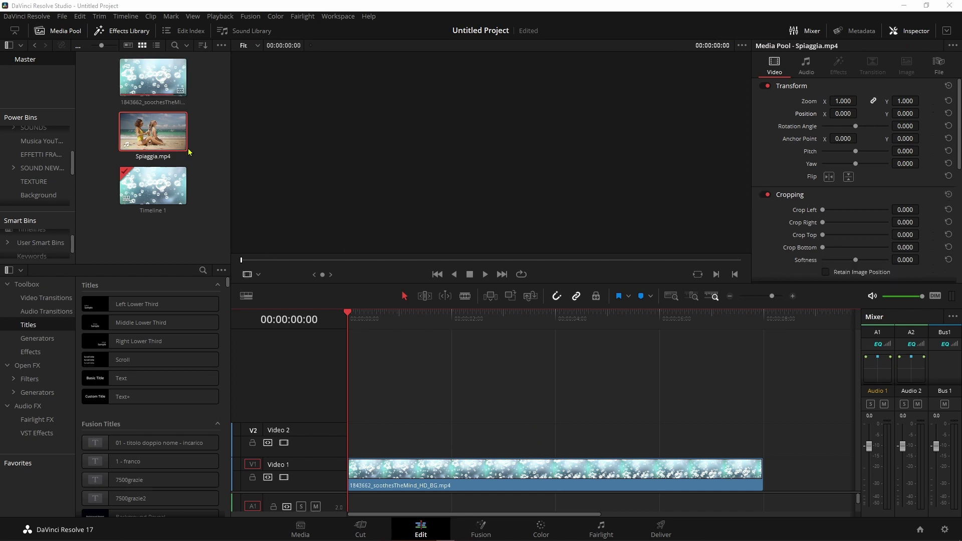
pyautogui.moveTo(371, 336)
pyautogui.mouseDown()
pyautogui.moveTo(593, 336)
pyautogui.moveTo(348, 336)
pyautogui.mouseUp()
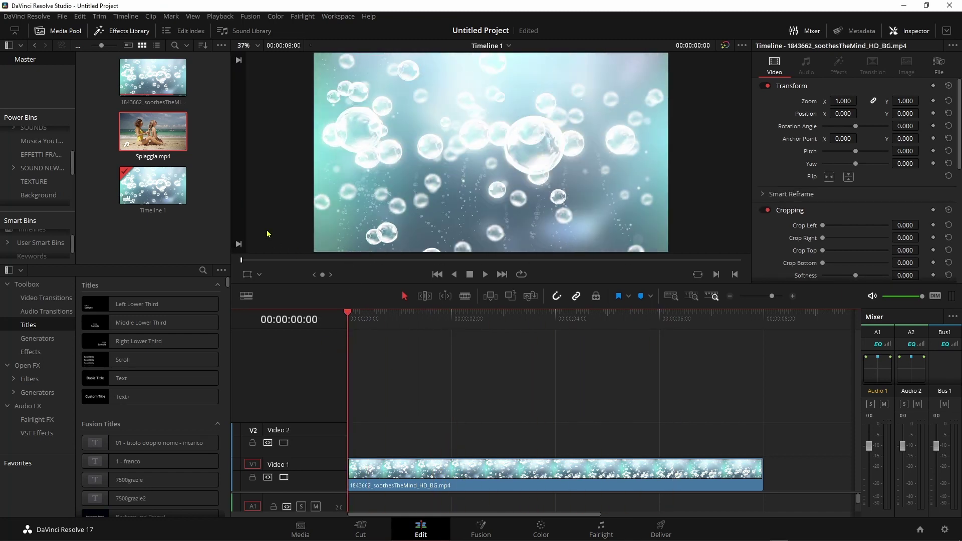
pyautogui.click(150, 123)
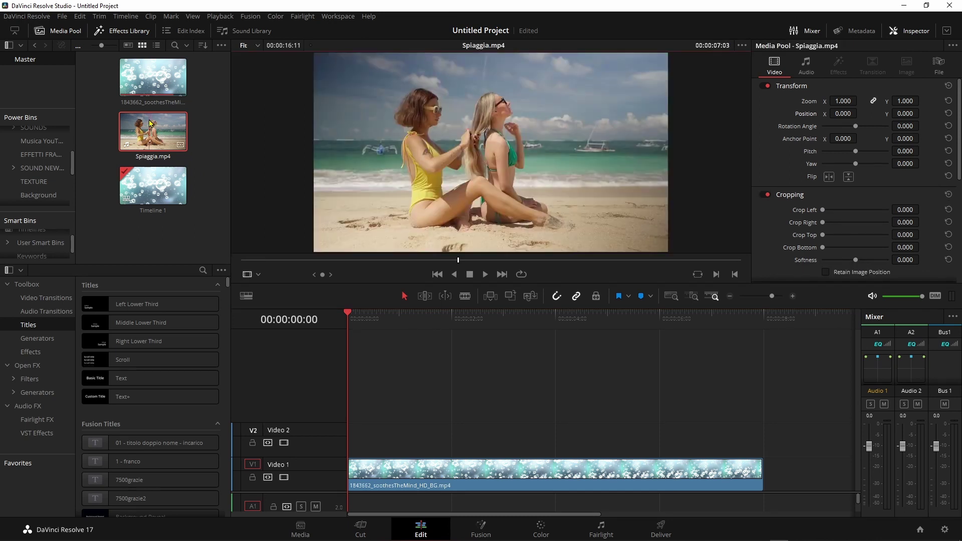
# Place Spiaggia.mp4 on Video 2 at the timeline start and cut it to end at 00:00:06:13
pyautogui.moveTo(150, 123)
pyautogui.mouseDown()
pyautogui.moveTo(392, 435)
pyautogui.moveTo(366, 435)
pyautogui.moveTo(601, 427)
pyautogui.mouseUp()
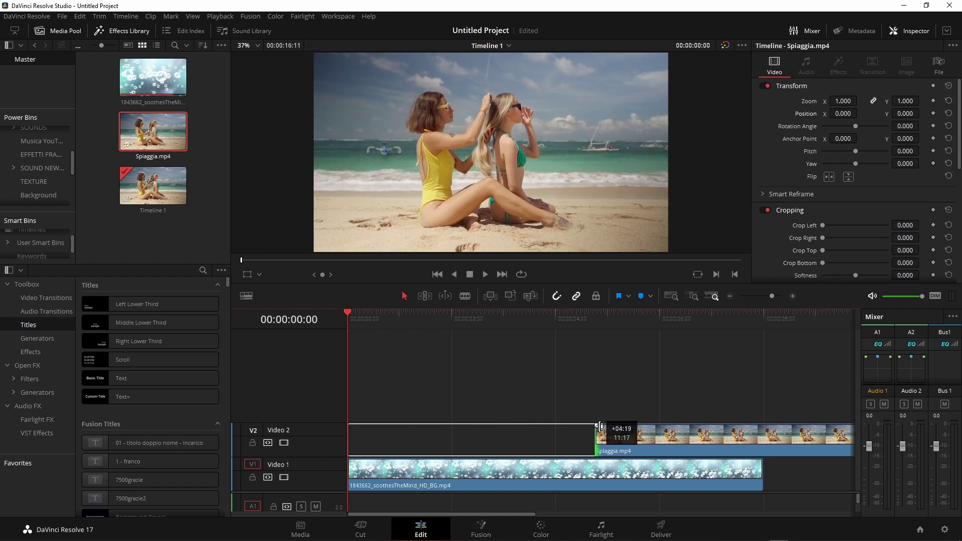
pyautogui.moveTo(676, 436); pyautogui.dragTo(428, 447)
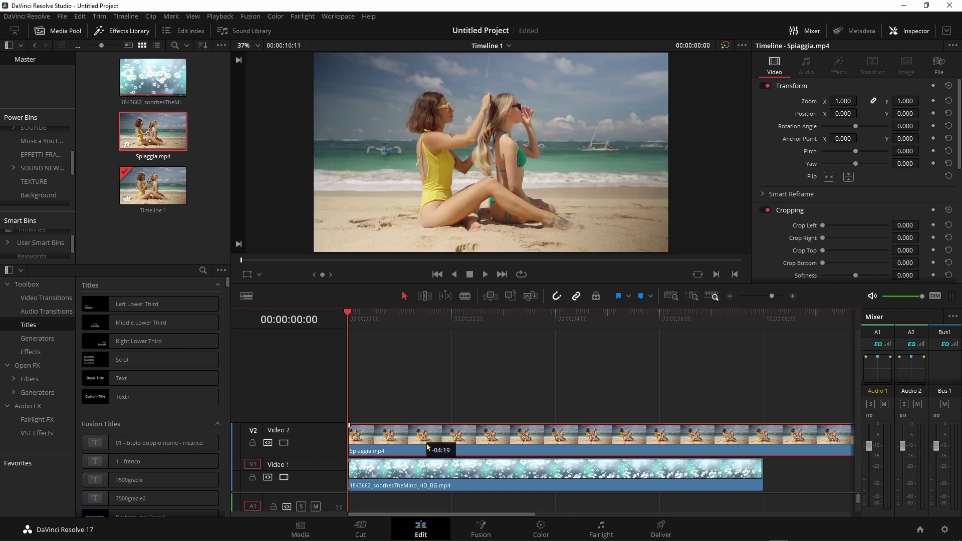
pyautogui.moveTo(445, 331); pyautogui.dragTo(686, 338)
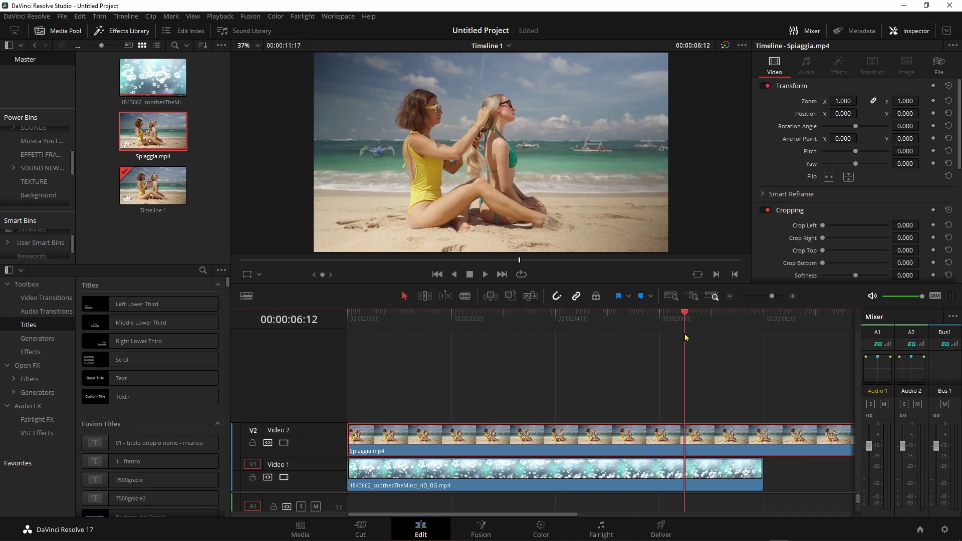
pyautogui.hotkey('ctrl', 'b')
pyautogui.click(728, 441)
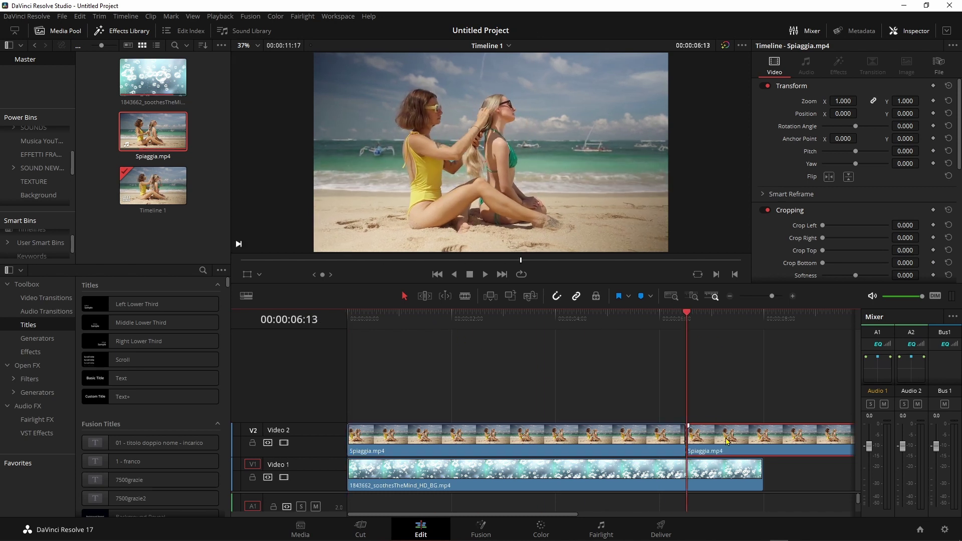
pyautogui.press('Delete')
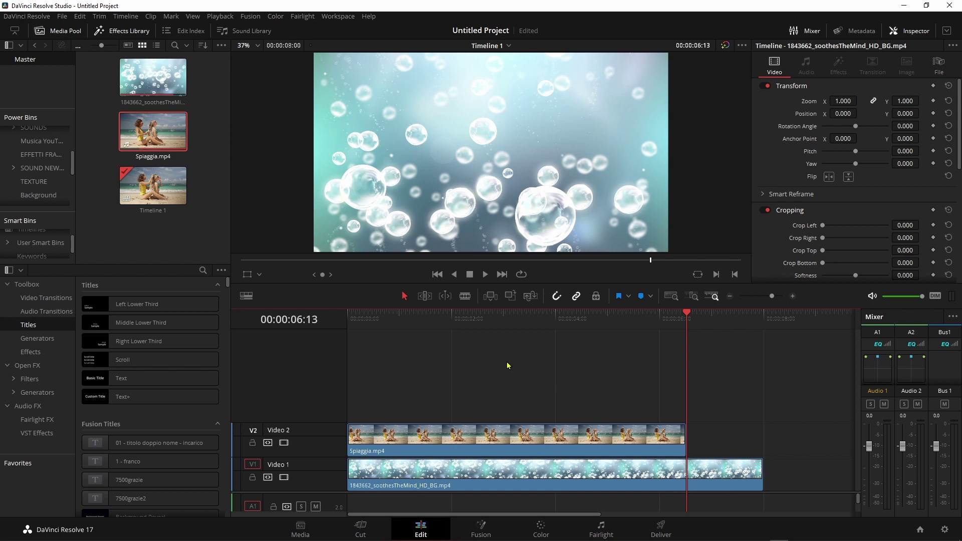
# Save the project, return the playhead to the start and select the beach clip
pyautogui.hotkey('ctrl', 's')
pyautogui.moveTo(375, 317); pyautogui.dragTo(349, 313)
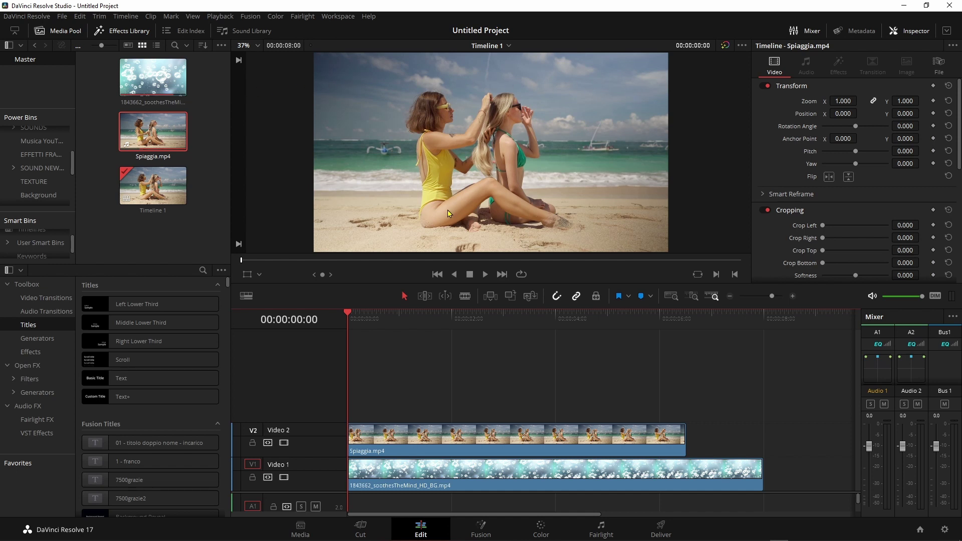
pyautogui.click(420, 444)
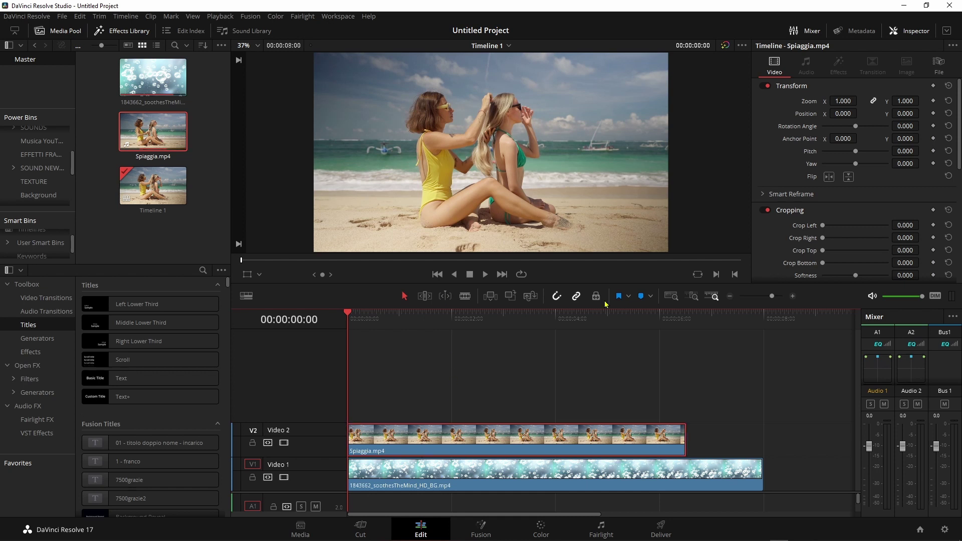
# Set the beach clip's Transform Zoom to about 0.255
pyautogui.moveTo(843, 101)
pyautogui.mouseDown()
pyautogui.moveTo(812, 101)
pyautogui.moveTo(852, 101)
pyautogui.mouseUp()
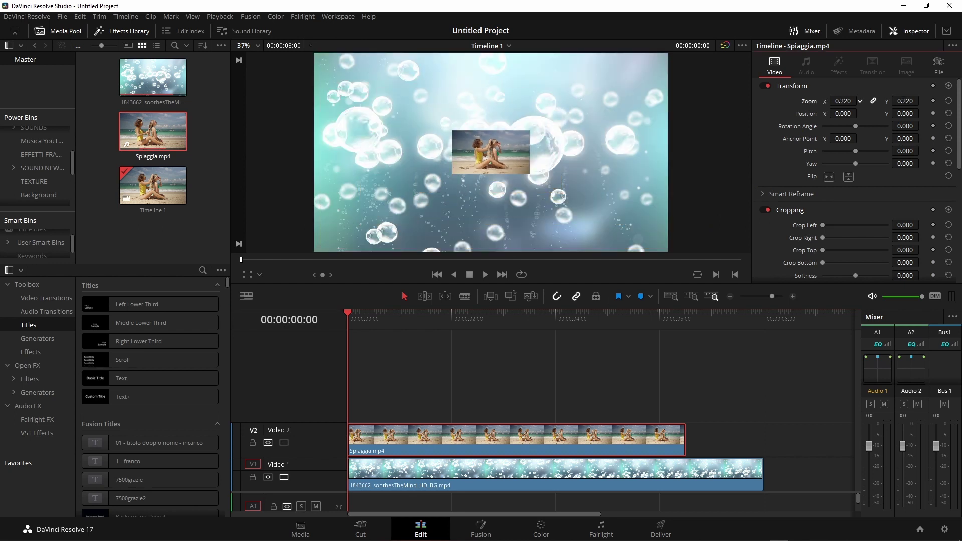
pyautogui.moveTo(851, 101)
pyautogui.mouseDown()
pyautogui.moveTo(885, 105)
pyautogui.moveTo(827, 102)
pyautogui.mouseUp()
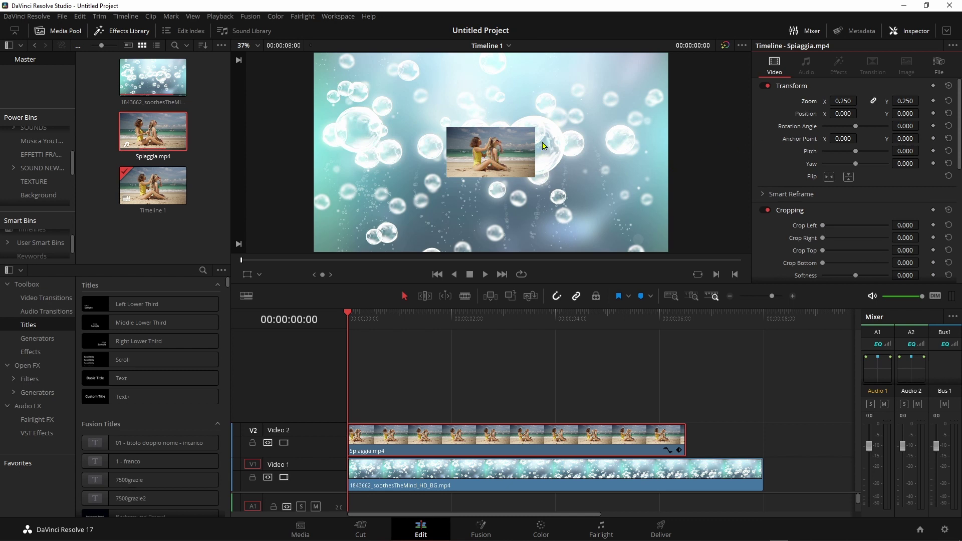
pyautogui.click(477, 159)
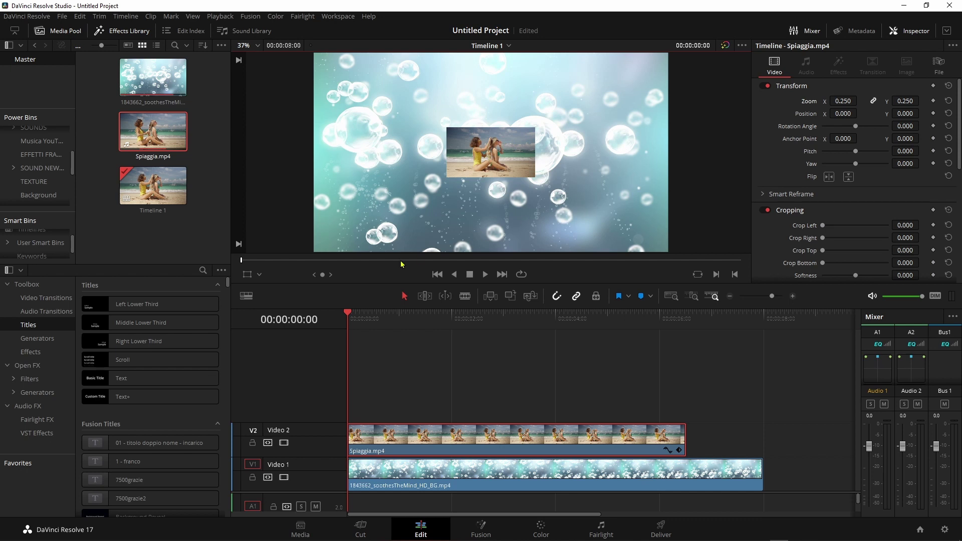
# Enable the viewer Transform overlay, resize the clip slightly, and undo a trial 46-degree tilt
pyautogui.click(247, 276)
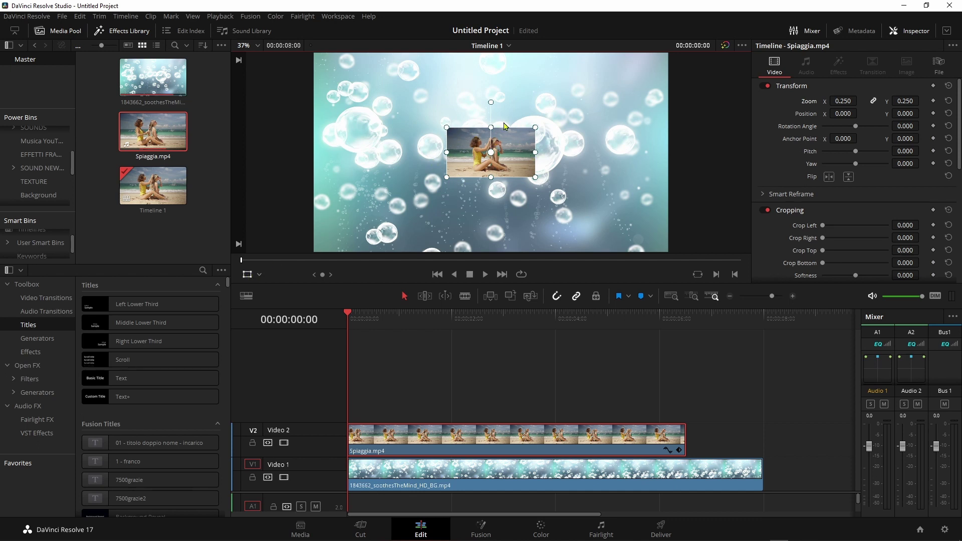
pyautogui.moveTo(536, 131)
pyautogui.mouseDown()
pyautogui.moveTo(563, 123)
pyautogui.moveTo(529, 130)
pyautogui.moveTo(565, 153)
pyautogui.moveTo(500, 161)
pyautogui.mouseUp()
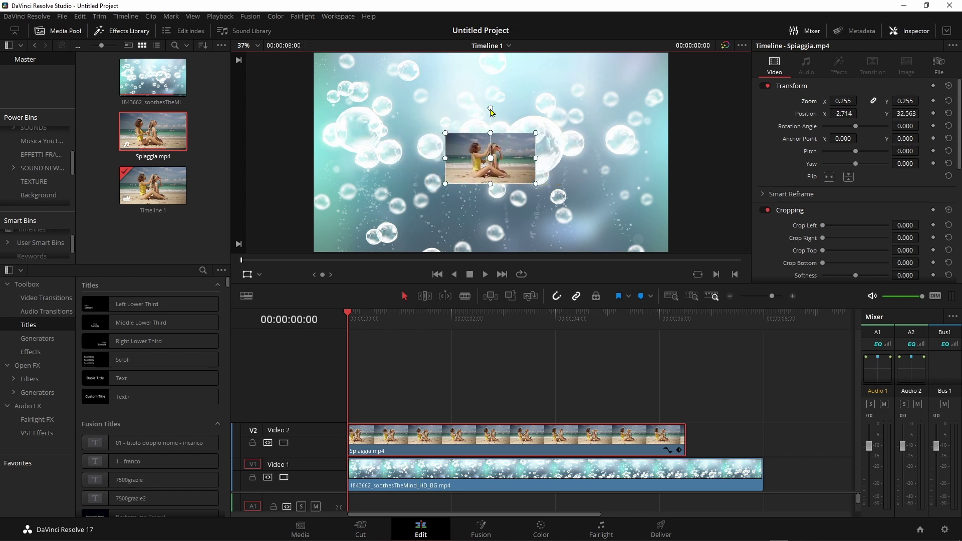
pyautogui.moveTo(491, 109)
pyautogui.mouseDown()
pyautogui.moveTo(446, 124)
pyautogui.moveTo(542, 129)
pyautogui.moveTo(513, 114)
pyautogui.moveTo(527, 131)
pyautogui.mouseUp()
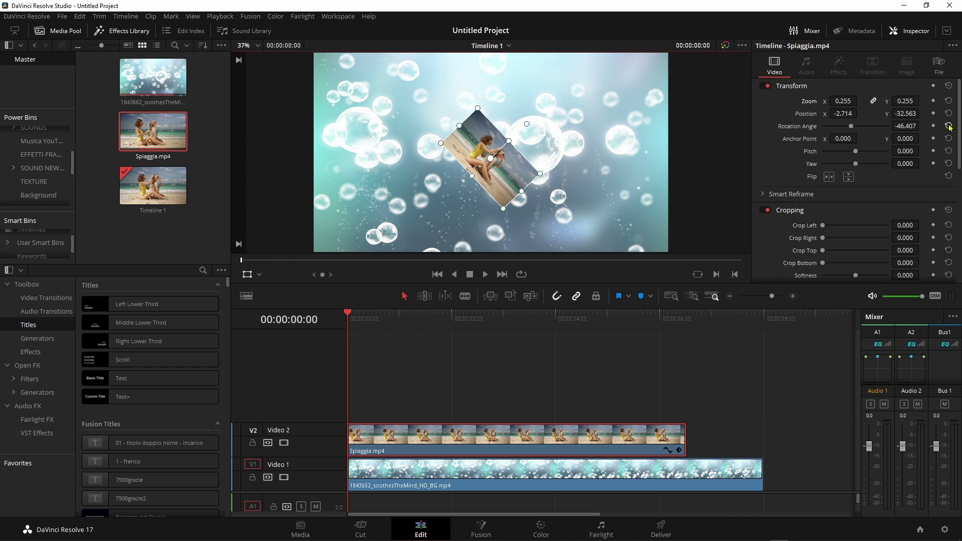
pyautogui.hotkey('ctrl', 'z')
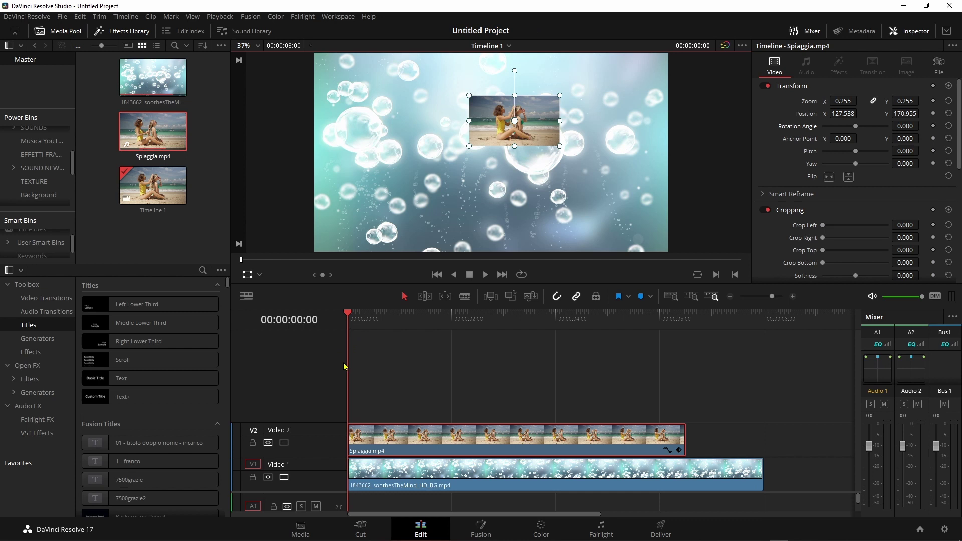
# Move the beach clip off-screen left and set a starting Transform keyframe at 00:00:01:23
pyautogui.moveTo(515, 125)
pyautogui.mouseDown()
pyautogui.moveTo(447, 124)
pyautogui.moveTo(248, 85)
pyautogui.mouseUp()
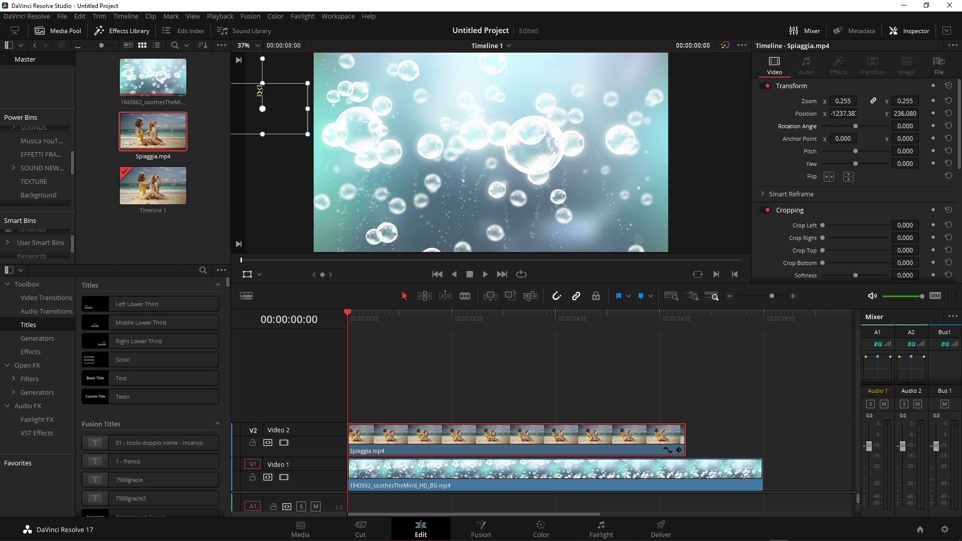
pyautogui.press(']')
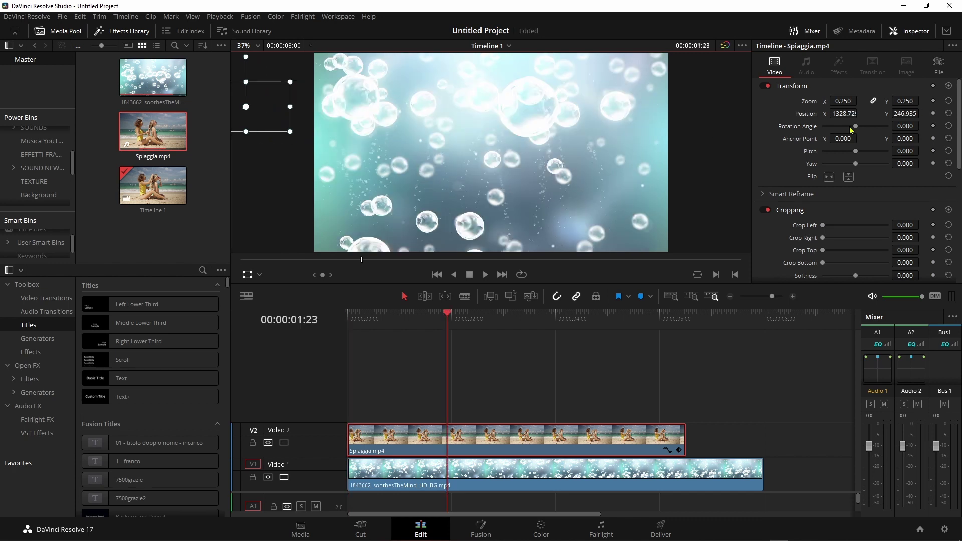
pyautogui.click(935, 101)
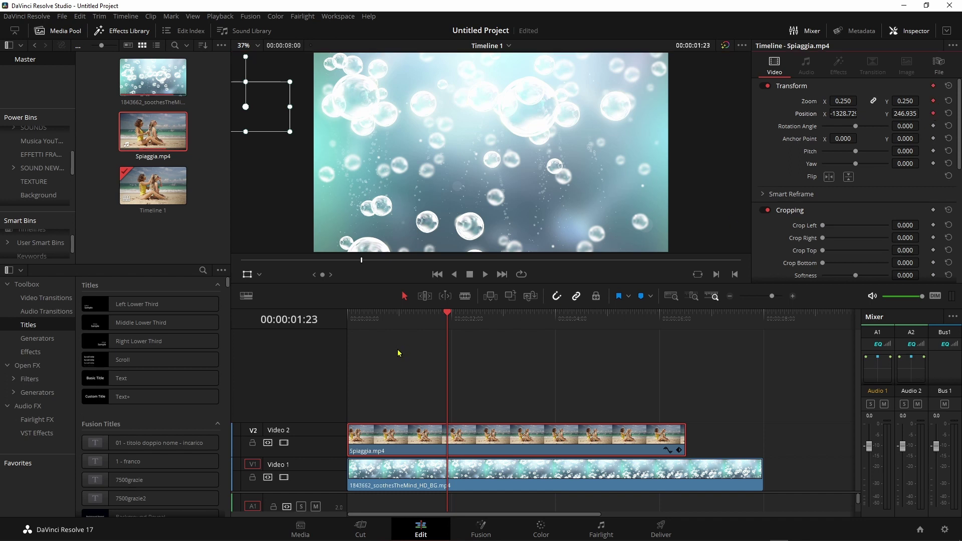
# At 00:00:03:11 bring the clip into frame for the end keyframe, then scrub to preview
pyautogui.click(461, 318)
pyautogui.click(526, 320)
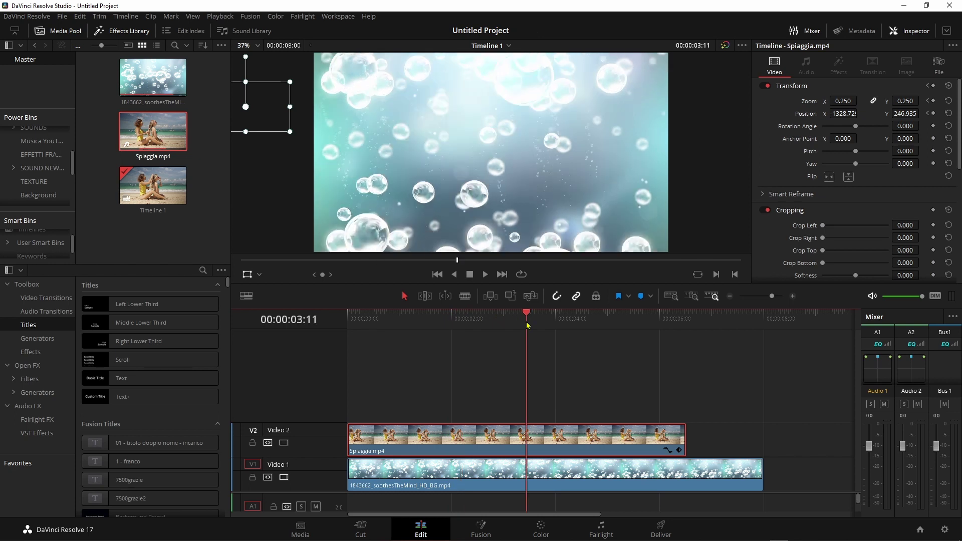
pyautogui.moveTo(844, 113); pyautogui.dragTo(860, 113)
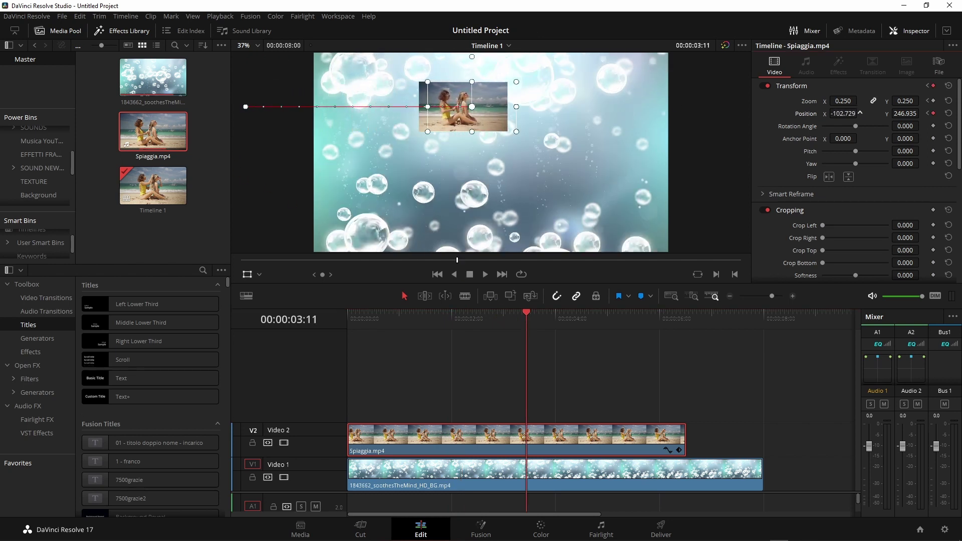
pyautogui.click(502, 316)
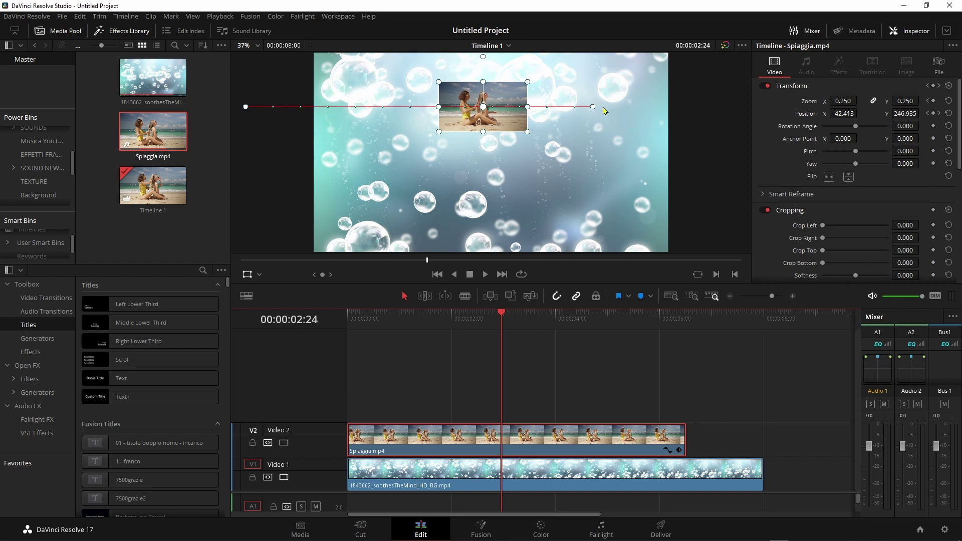
pyautogui.moveTo(503, 313); pyautogui.dragTo(548, 316)
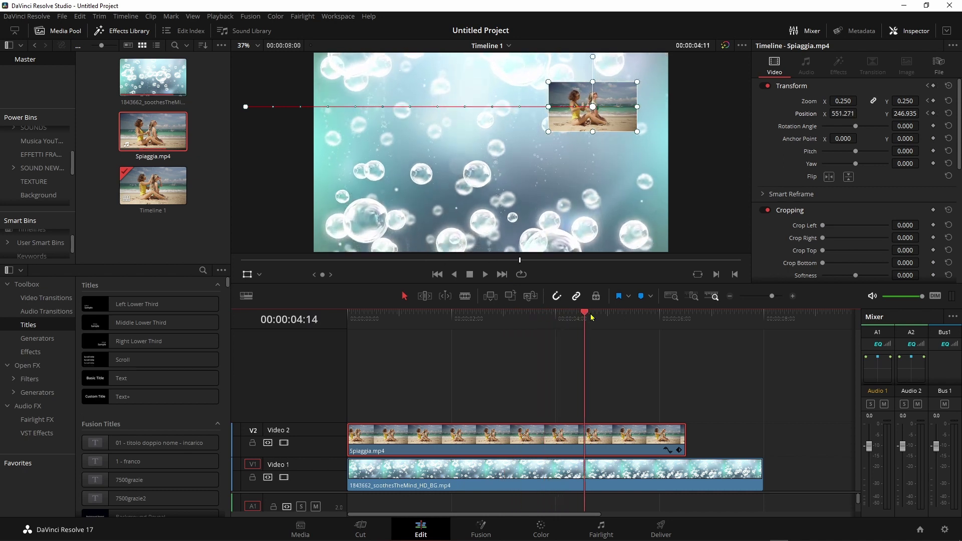
pyautogui.moveTo(548, 315); pyautogui.dragTo(610, 316)
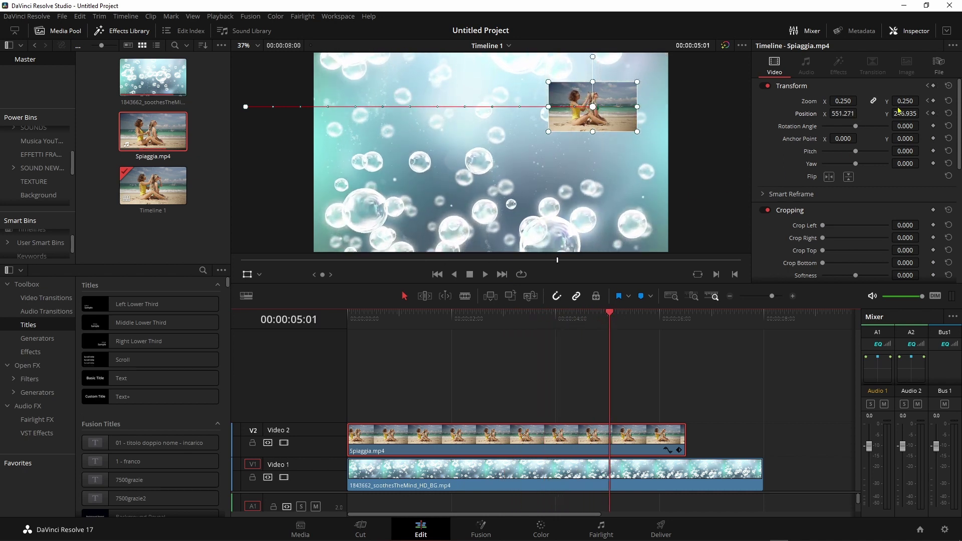
pyautogui.doubleClick(808, 102)
pyautogui.doubleClick(804, 114)
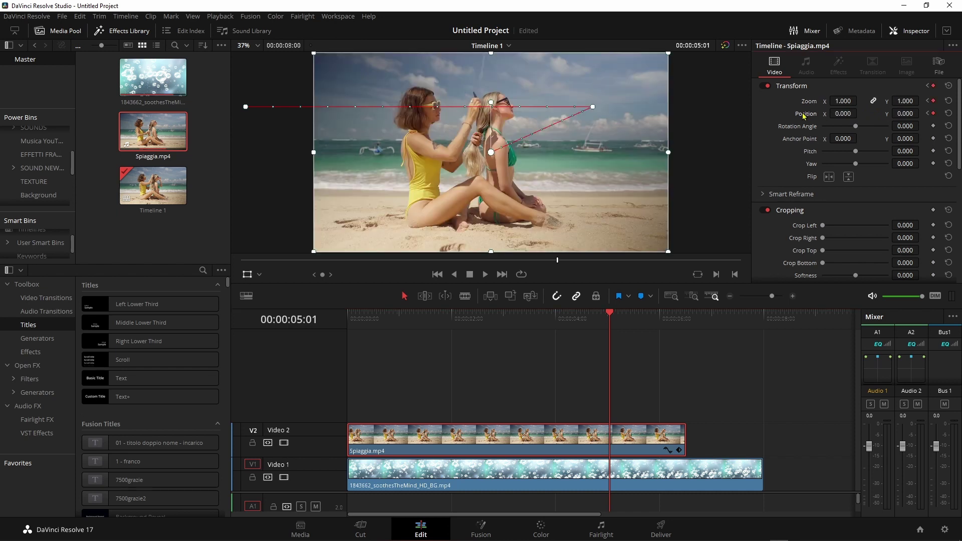
pyautogui.hotkey('ctrl', 's')
pyautogui.moveTo(604, 325); pyautogui.dragTo(389, 334)
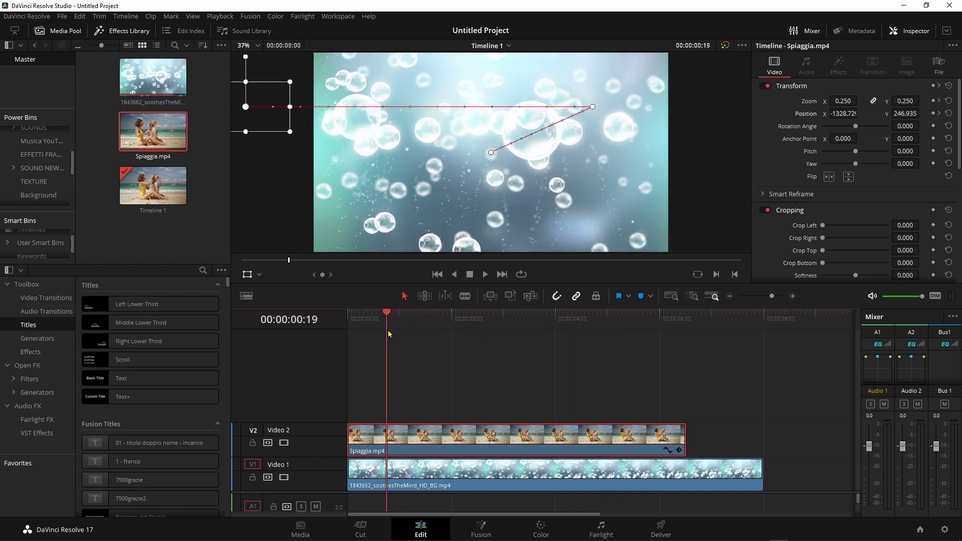
pyautogui.press('space')
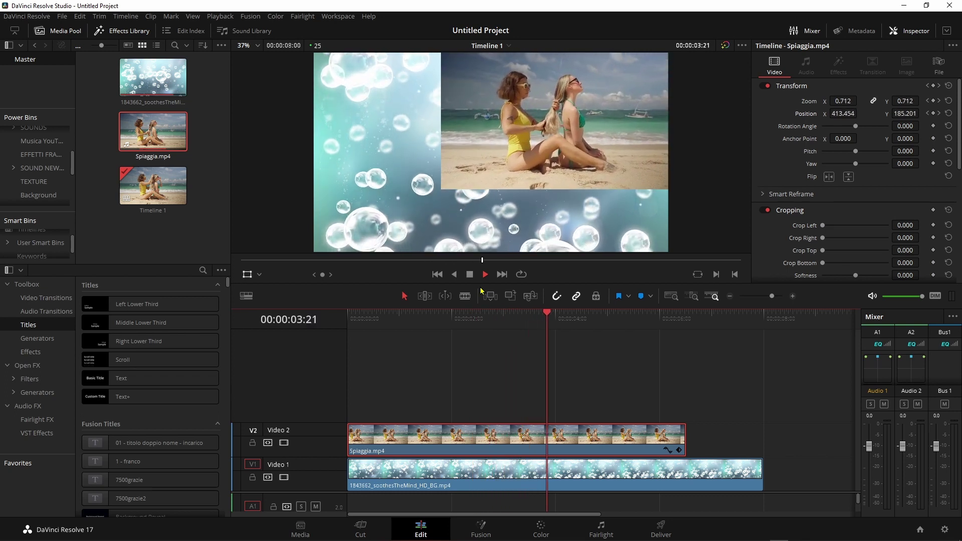
pyautogui.press('space')
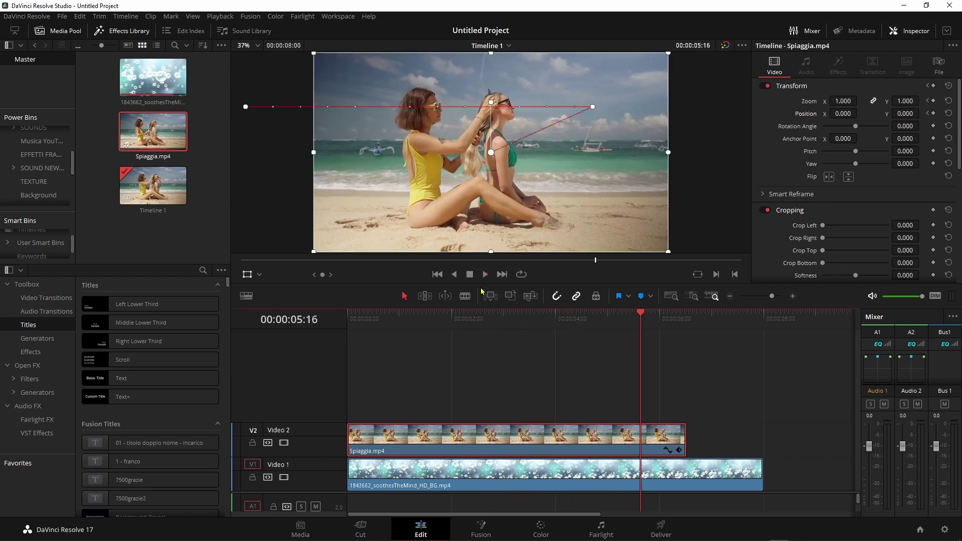
pyautogui.moveTo(638, 315); pyautogui.dragTo(415, 332)
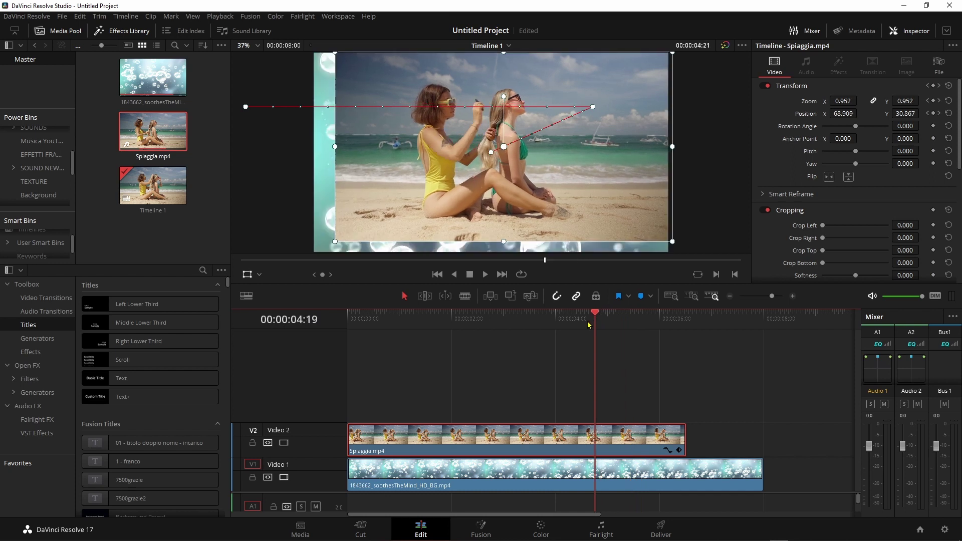
pyautogui.press('space')
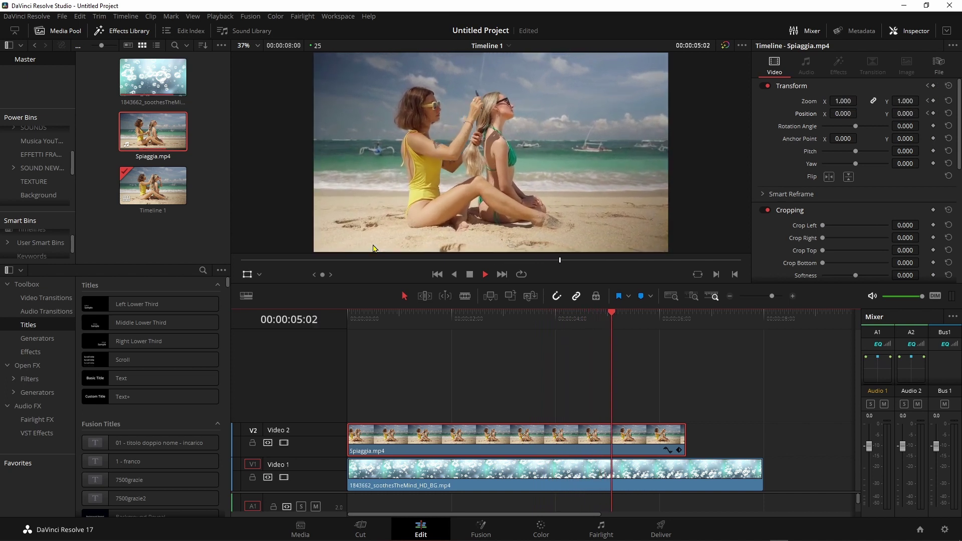
pyautogui.press('space')
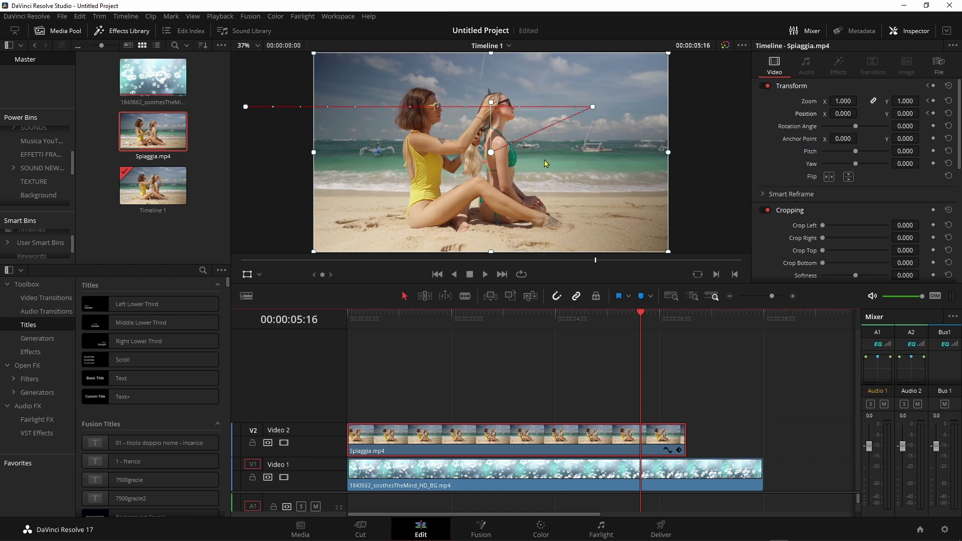
# Make the path's end keyframe Smooth and save the project
pyautogui.rightClick(593, 107)
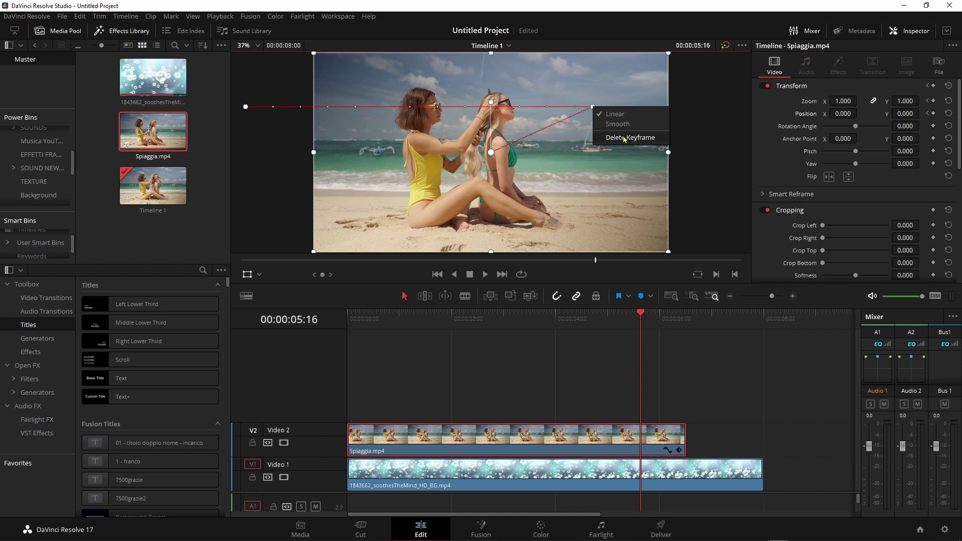
pyautogui.click(624, 129)
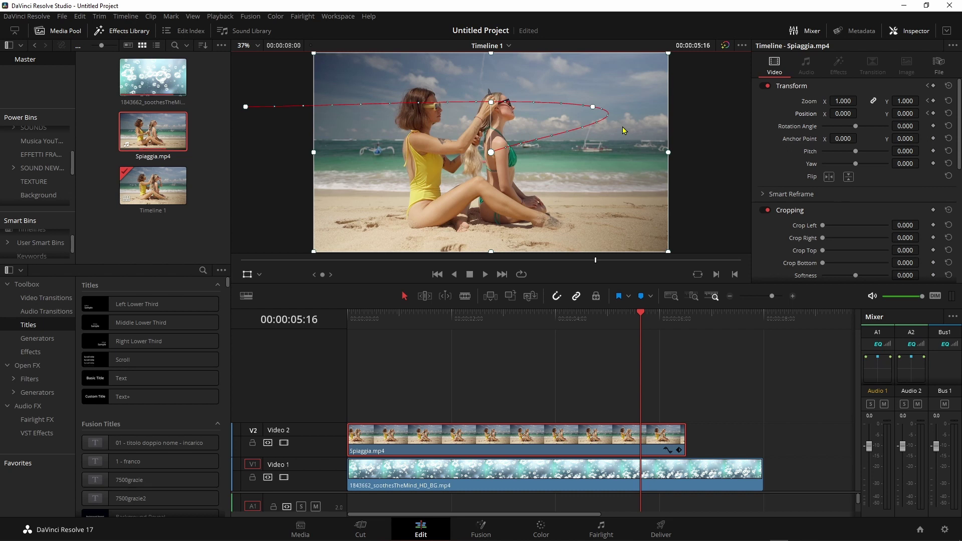
pyautogui.hotkey('ctrl', 's')
# Reshape the curve at the middle keyframe by dragging its bezier handles and point
pyautogui.click(593, 108)
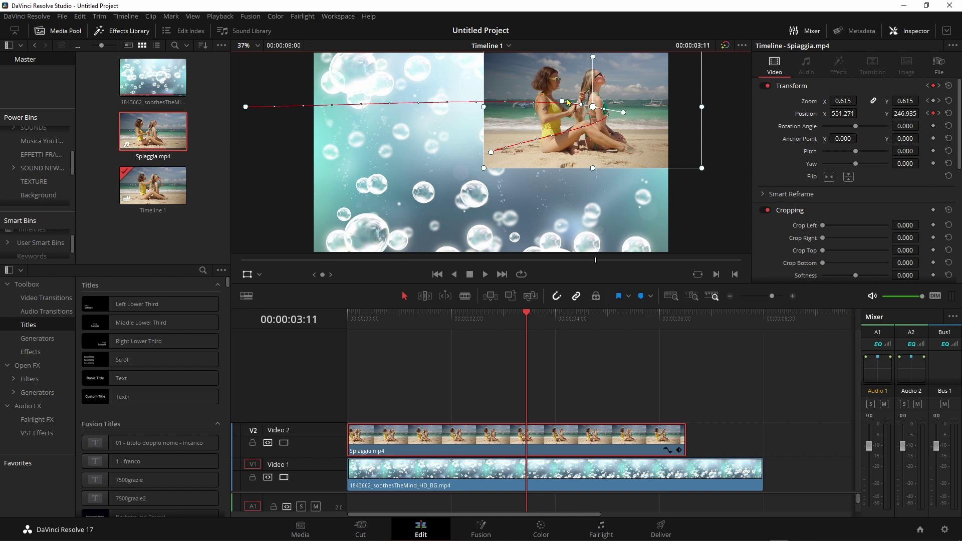
pyautogui.moveTo(626, 116)
pyautogui.mouseDown()
pyautogui.moveTo(618, 131)
pyautogui.moveTo(635, 117)
pyautogui.moveTo(626, 111)
pyautogui.mouseUp()
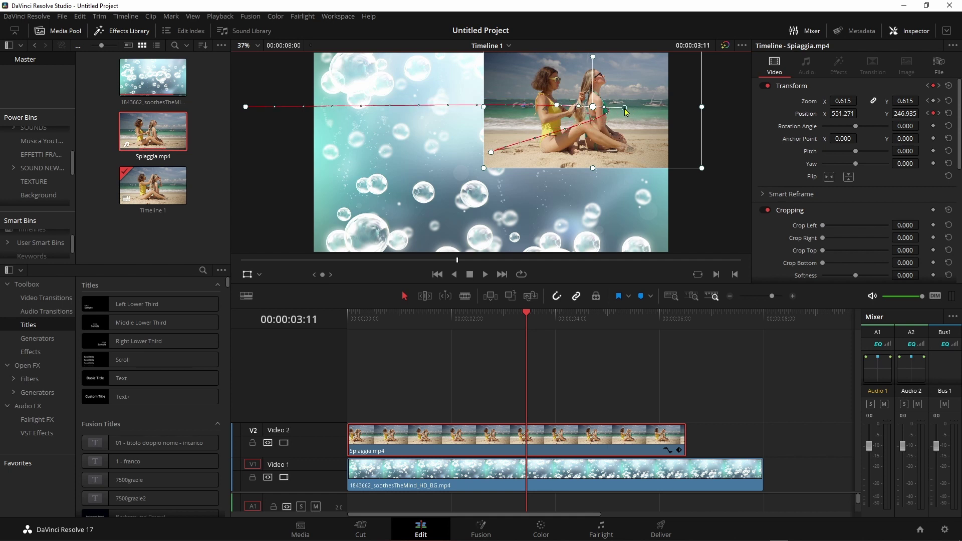
pyautogui.moveTo(626, 112); pyautogui.dragTo(634, 118)
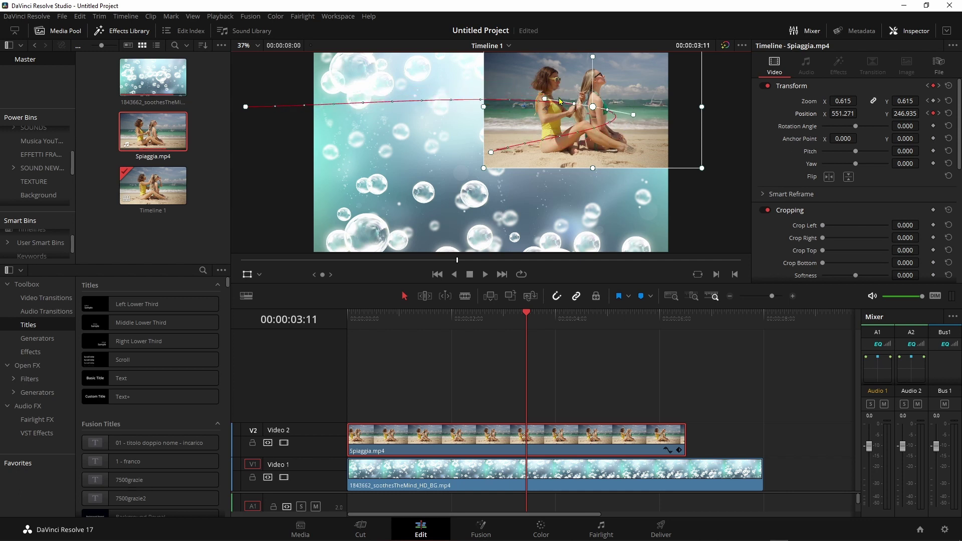
pyautogui.moveTo(546, 100); pyautogui.dragTo(557, 87)
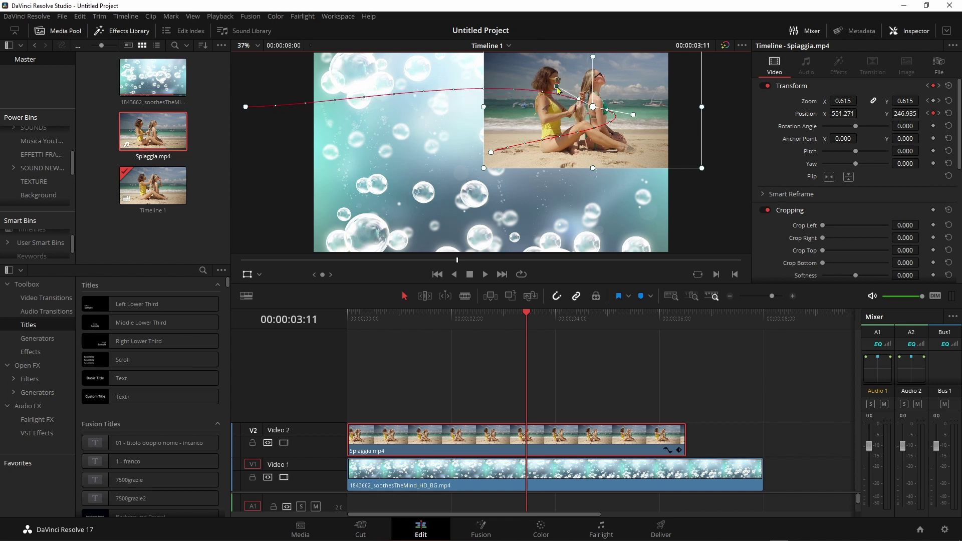
pyautogui.moveTo(633, 116)
pyautogui.mouseDown()
pyautogui.moveTo(633, 150)
pyautogui.moveTo(663, 158)
pyautogui.mouseUp()
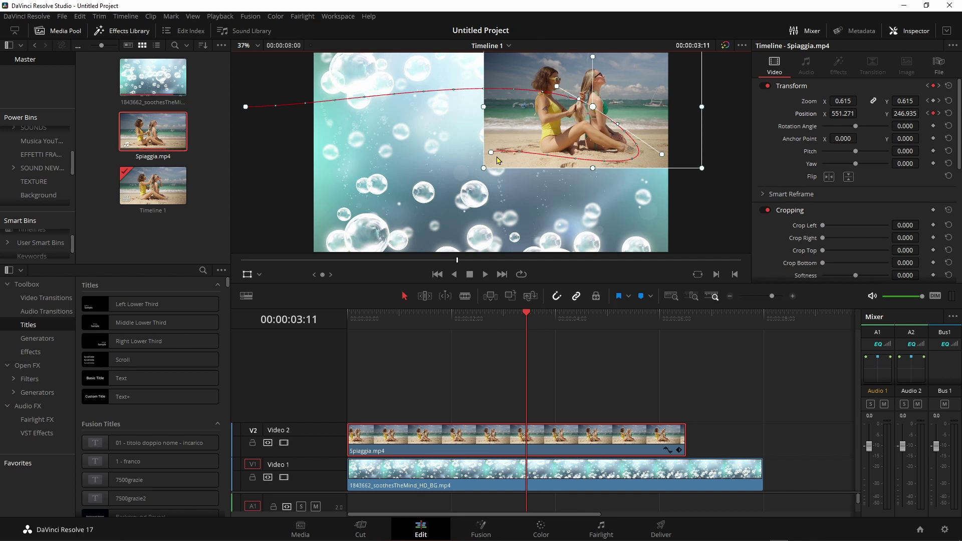
pyautogui.click(491, 154)
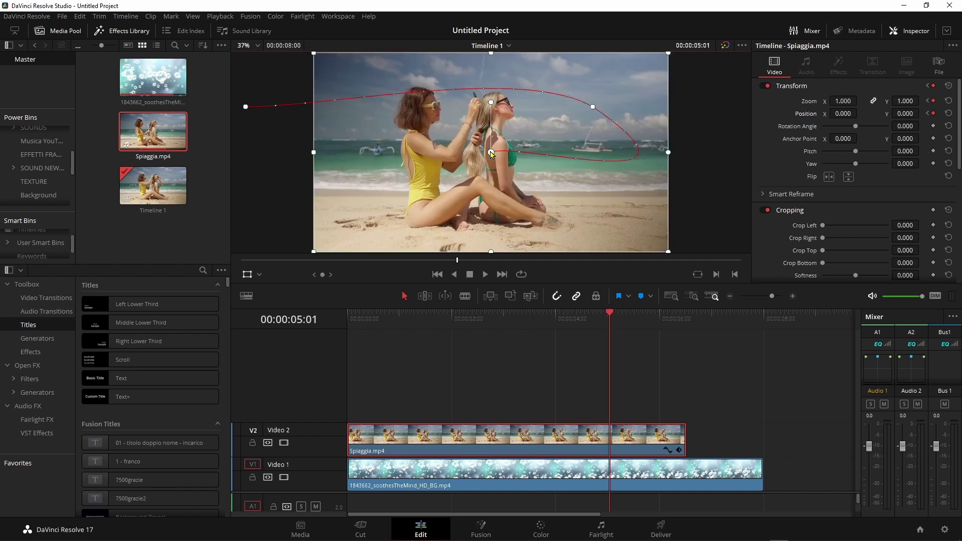
# Make the final path keyframe Smooth, bend its curve, and play back the animation
pyautogui.rightClick(491, 154)
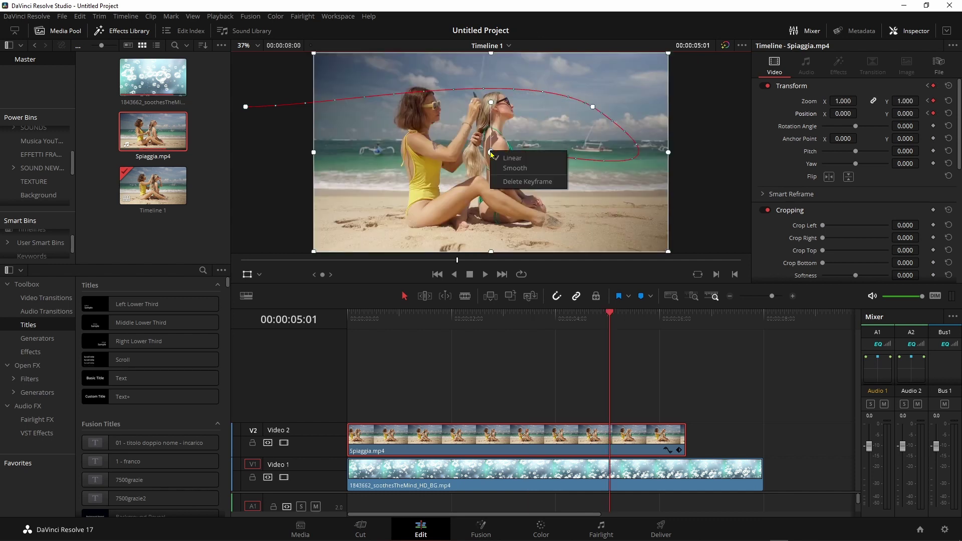
pyautogui.click(516, 169)
pyautogui.moveTo(518, 142)
pyautogui.mouseDown()
pyautogui.moveTo(603, 211)
pyautogui.moveTo(511, 166)
pyautogui.moveTo(588, 212)
pyautogui.moveTo(534, 187)
pyautogui.mouseUp()
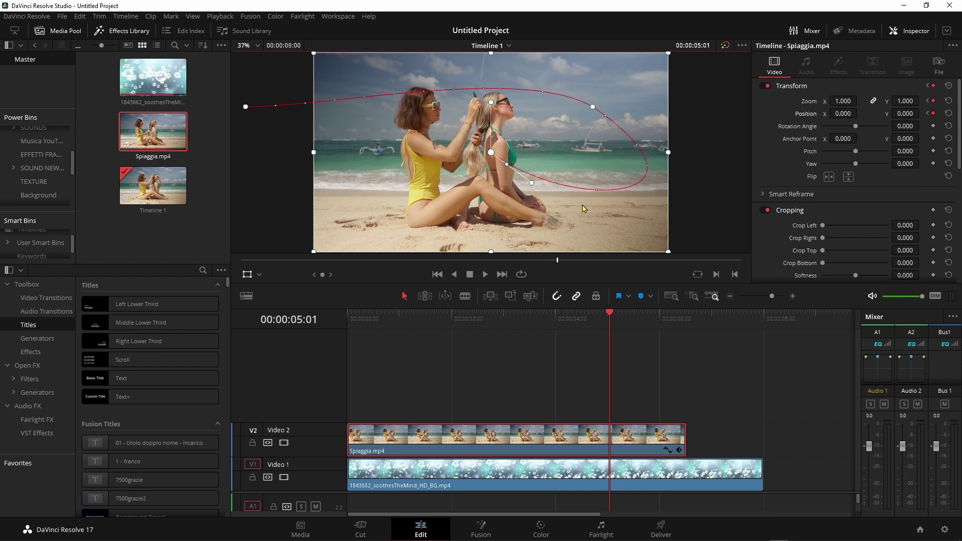
pyautogui.moveTo(610, 307); pyautogui.dragTo(373, 325)
pyautogui.press('space')
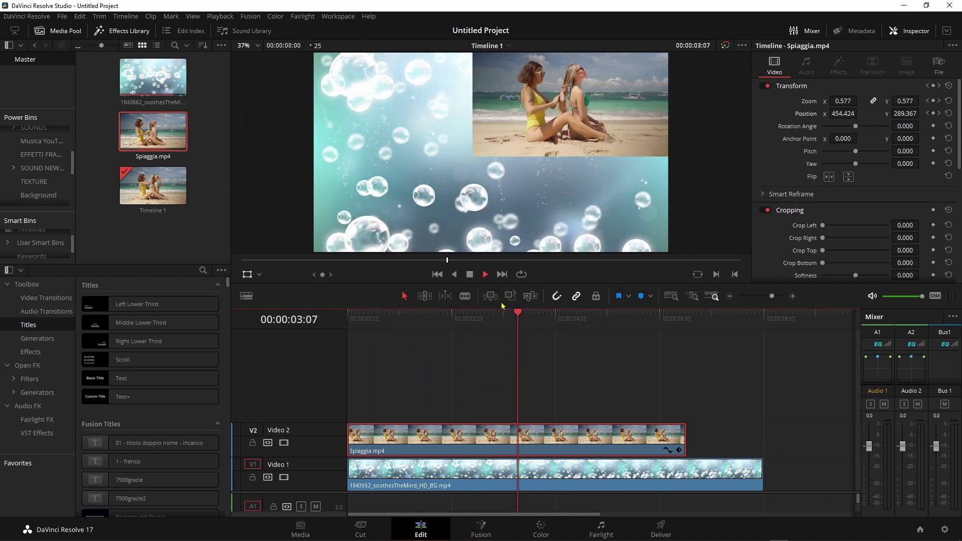
pyautogui.press('space')
# Stretch the middle keyframe's curve up-left, replay from the start, and save
pyautogui.moveTo(615, 323)
pyautogui.mouseDown()
pyautogui.moveTo(542, 330)
pyautogui.moveTo(527, 317)
pyautogui.mouseUp()
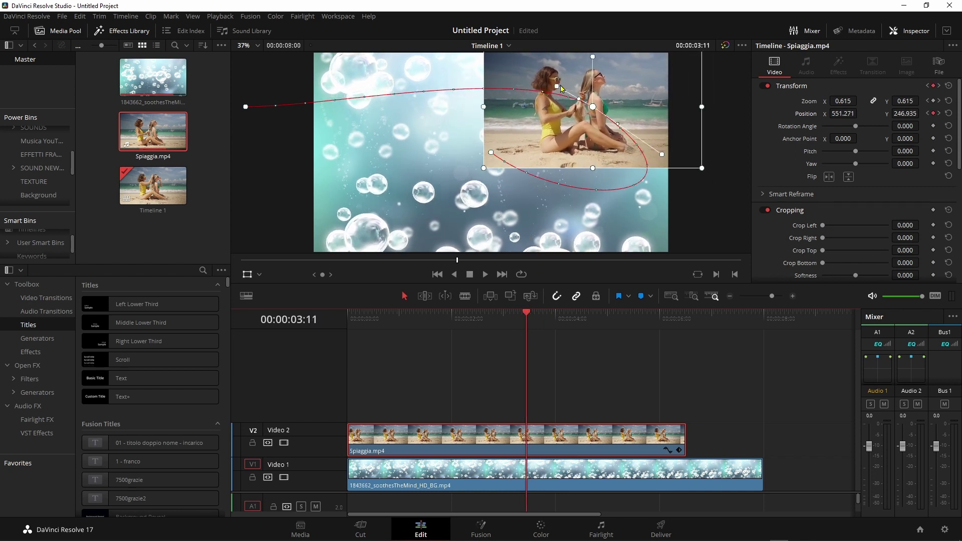
pyautogui.moveTo(558, 89); pyautogui.dragTo(527, 63)
pyautogui.press('j')
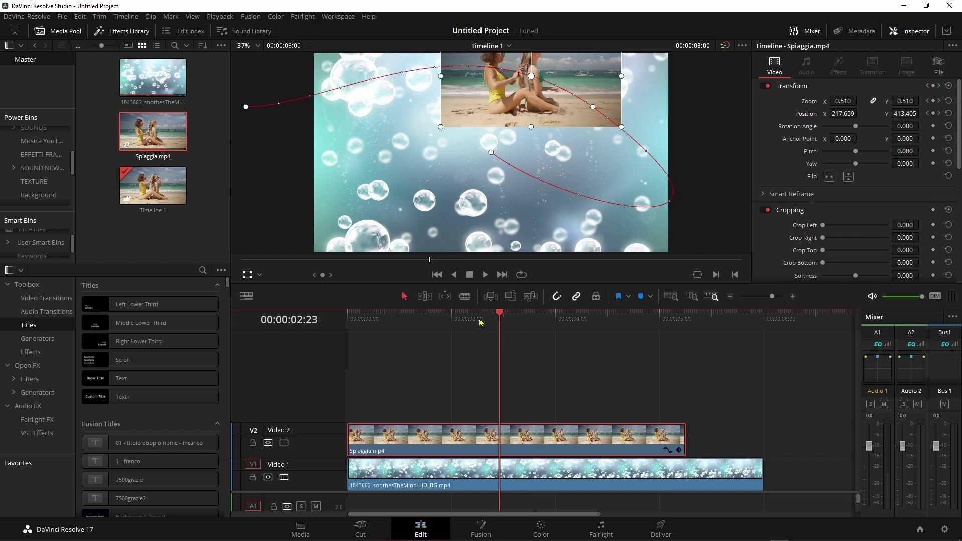
pyautogui.press('Home')
pyautogui.press('space')
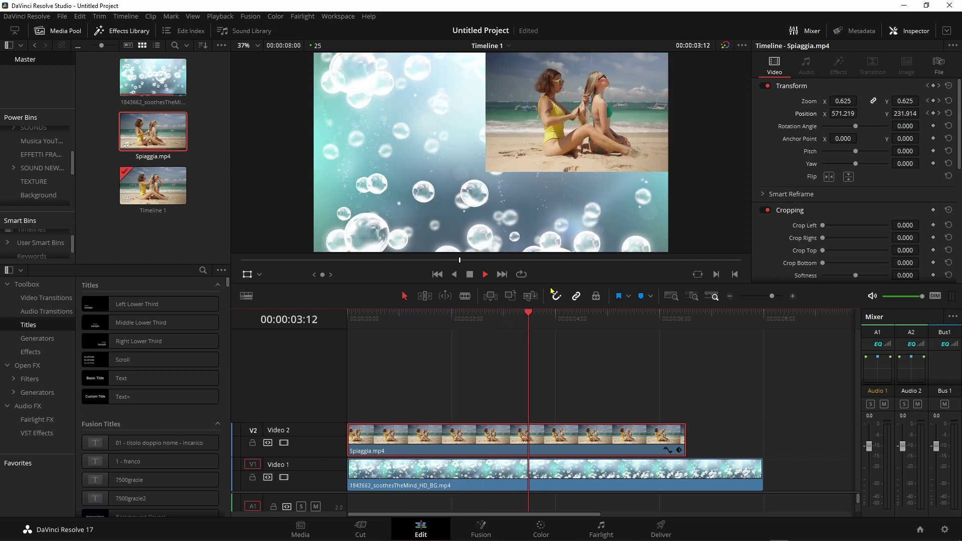
pyautogui.press('space')
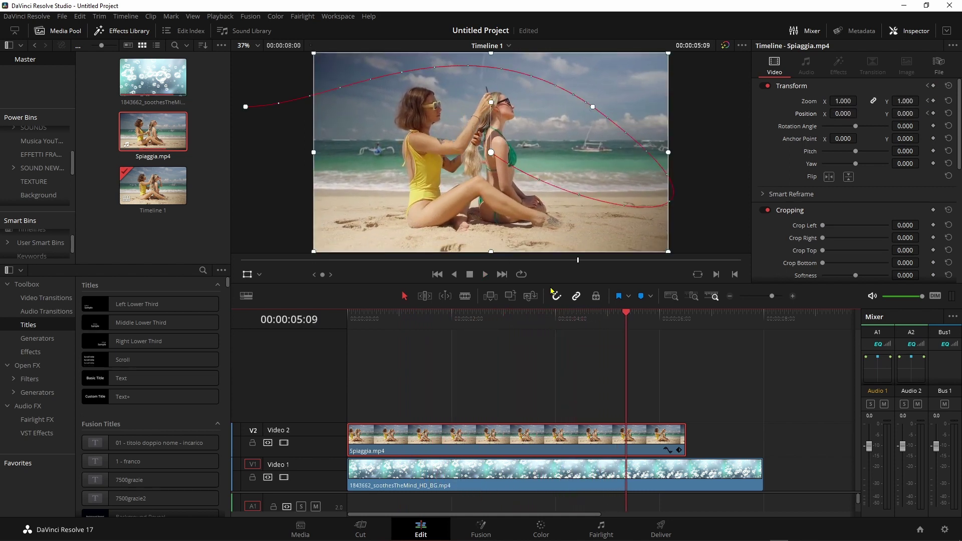
pyautogui.hotkey('ctrl', 's')
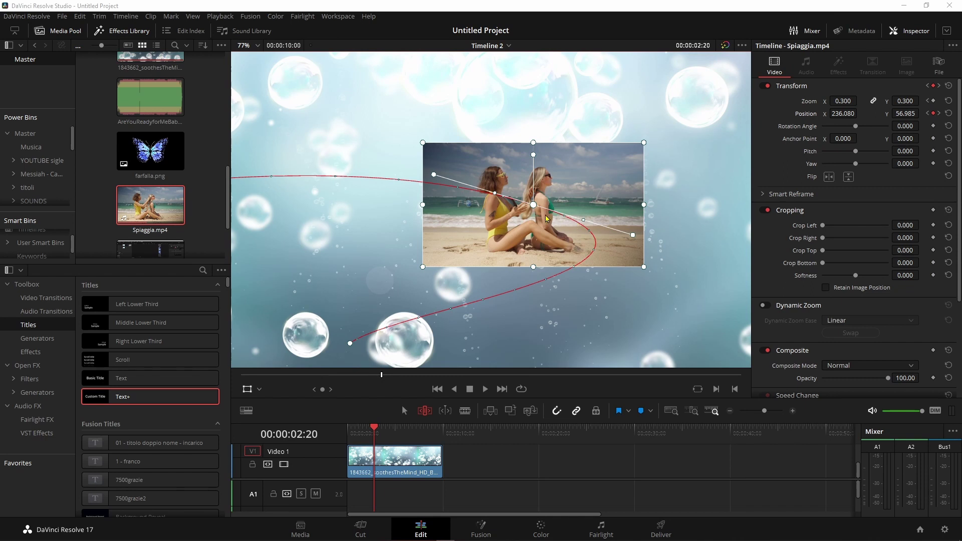
# Keep the centre keyframe Smooth and drag its right tangent handle repeatedly to reshape the path
pyautogui.rightClick(533, 205)
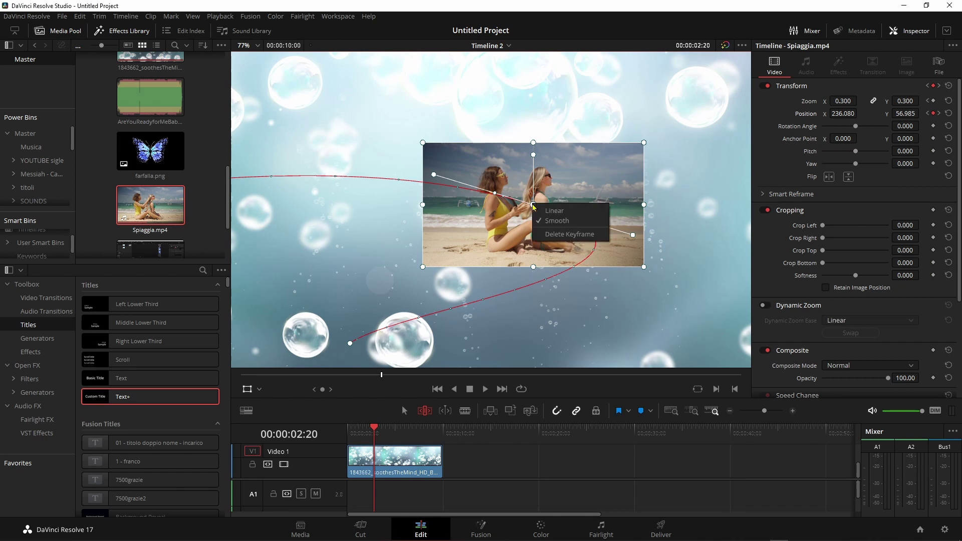
pyautogui.click(634, 239)
pyautogui.moveTo(634, 238)
pyautogui.mouseDown()
pyautogui.moveTo(624, 256)
pyautogui.moveTo(630, 249)
pyautogui.mouseUp()
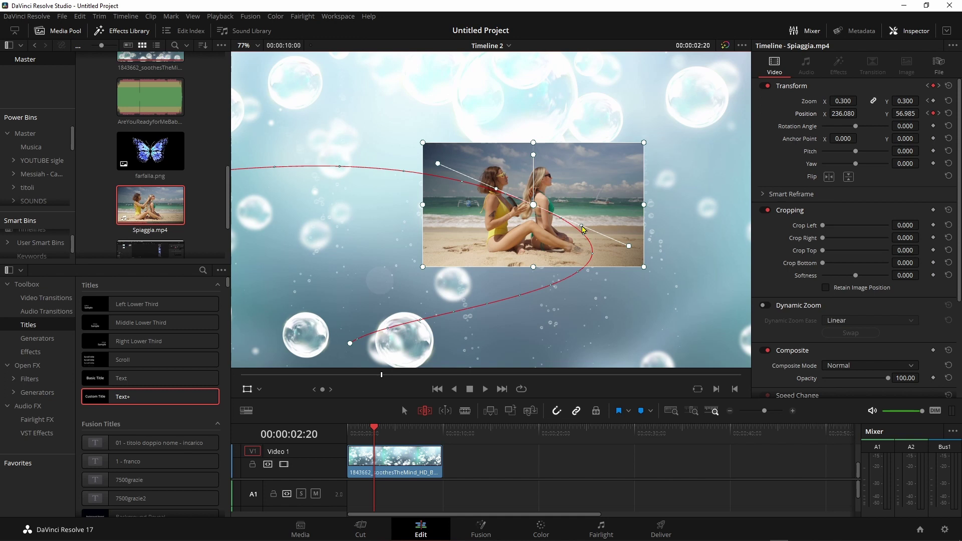
pyautogui.moveTo(583, 229); pyautogui.dragTo(524, 197)
pyautogui.moveTo(591, 232)
pyautogui.mouseDown()
pyautogui.moveTo(512, 207)
pyautogui.moveTo(519, 203)
pyautogui.mouseUp()
pyautogui.moveTo(629, 247)
pyautogui.mouseDown()
pyautogui.moveTo(625, 231)
pyautogui.moveTo(614, 251)
pyautogui.mouseUp()
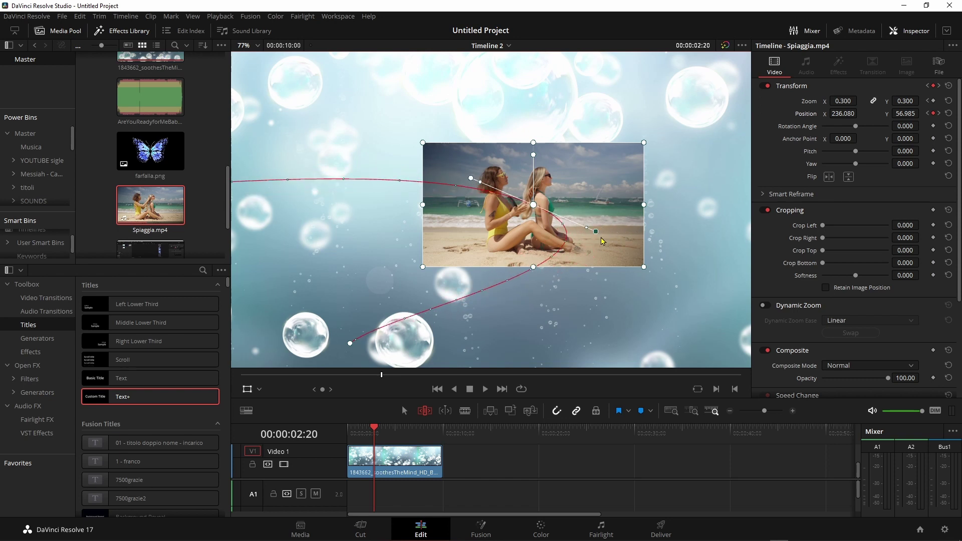
pyautogui.moveTo(604, 246); pyautogui.dragTo(565, 230)
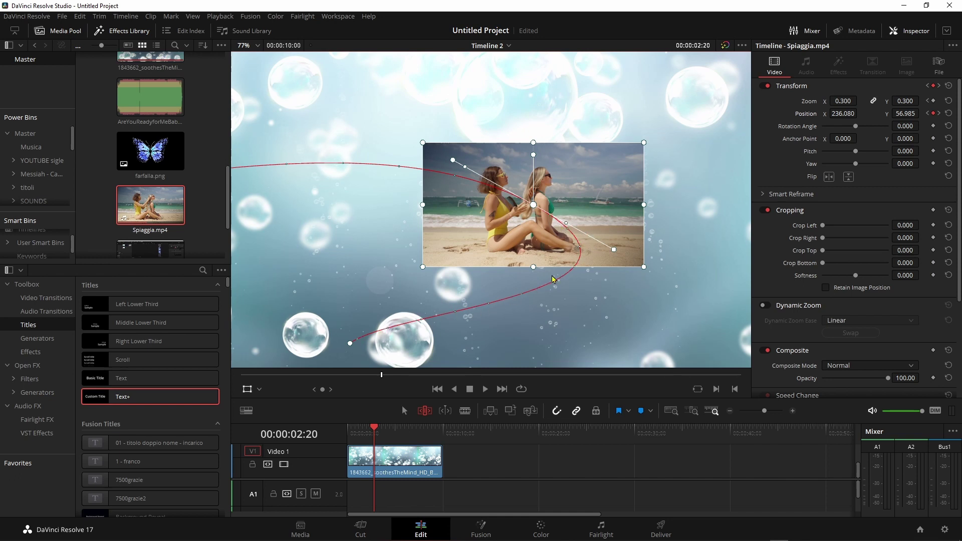
pyautogui.moveTo(567, 225)
pyautogui.mouseDown()
pyautogui.moveTo(564, 213)
pyautogui.moveTo(574, 227)
pyautogui.mouseUp()
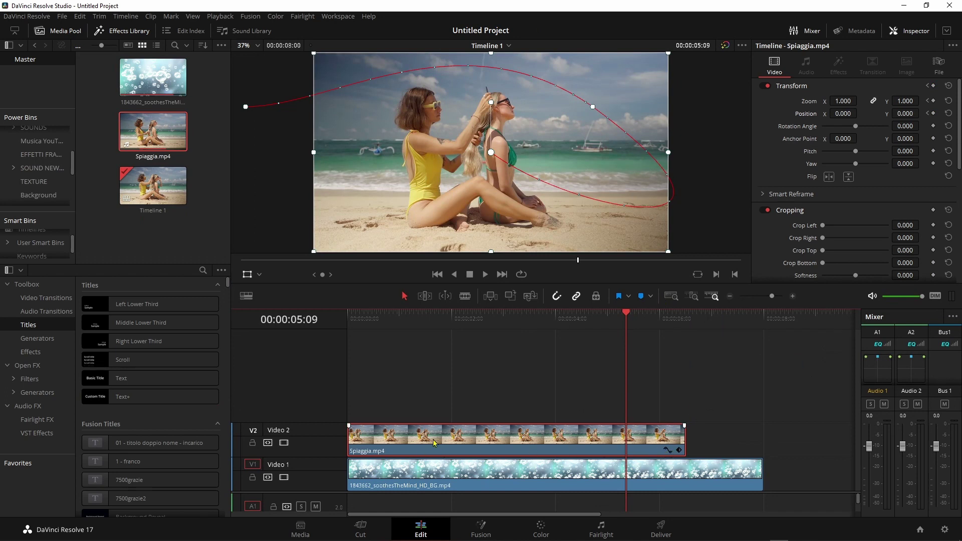
# Show the clip's keyframe track, shift the three Transform keyframes earlier, and play the result
pyautogui.click(680, 450)
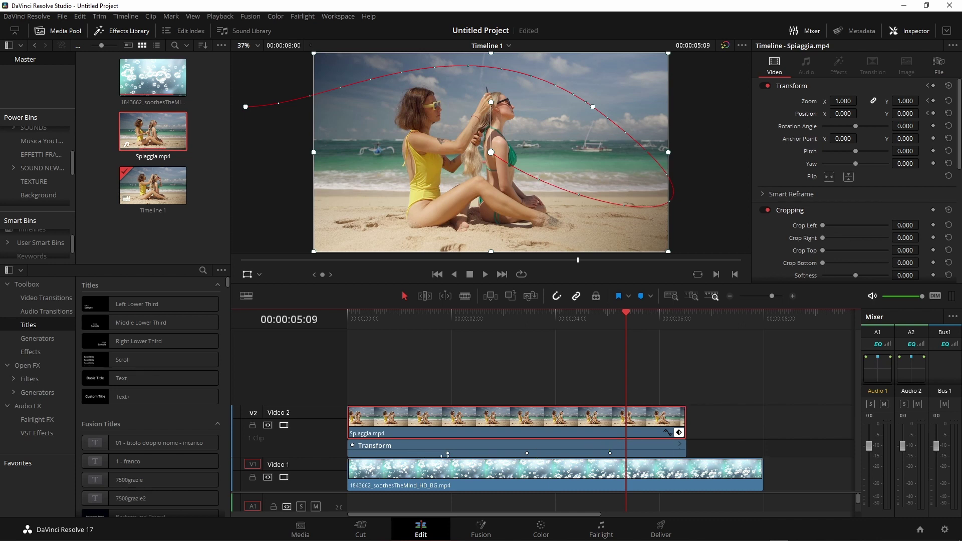
pyautogui.moveTo(448, 453); pyautogui.dragTo(342, 457)
pyautogui.moveTo(363, 323); pyautogui.dragTo(335, 322)
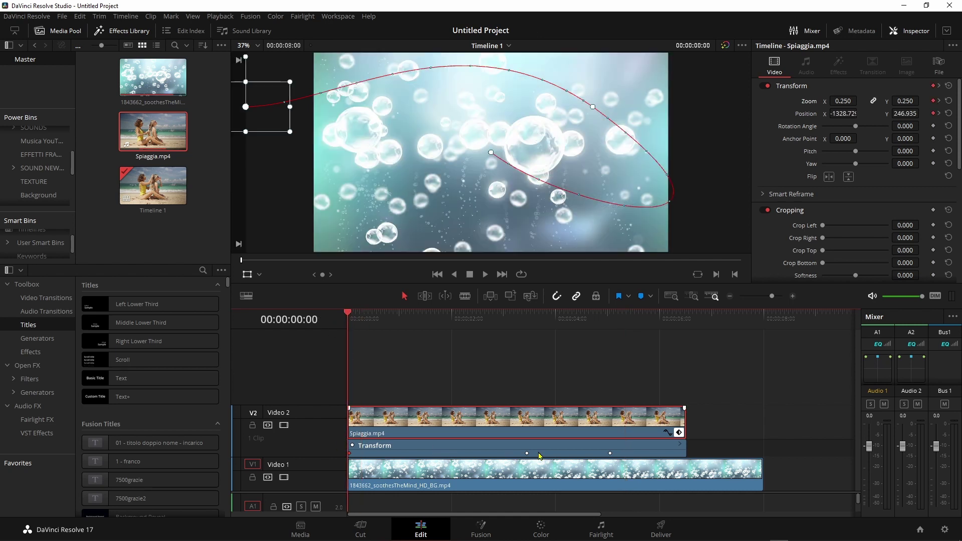
pyautogui.moveTo(526, 454); pyautogui.dragTo(436, 454)
pyautogui.moveTo(610, 454); pyautogui.dragTo(510, 454)
pyautogui.moveTo(436, 454); pyautogui.dragTo(431, 454)
pyautogui.press('space')
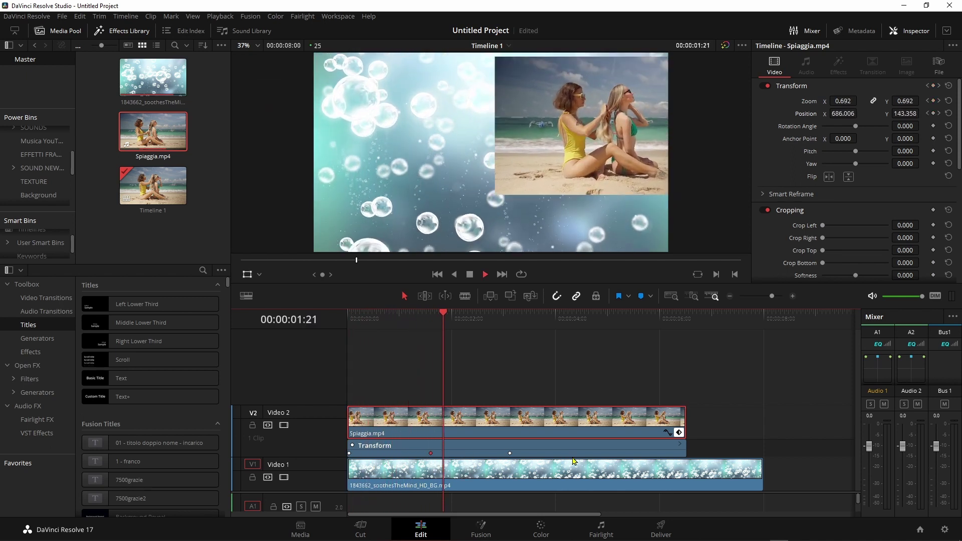
pyautogui.press('space')
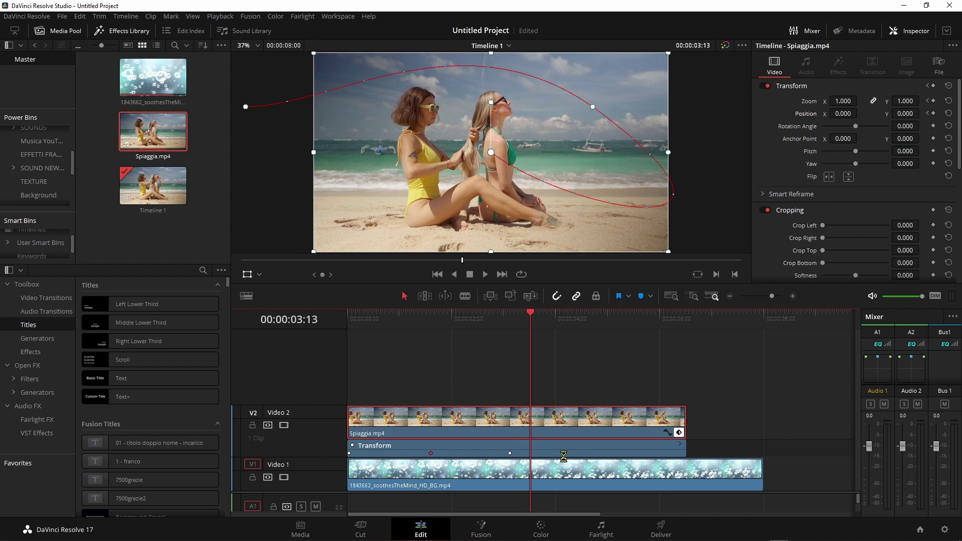
# Move the first and third Transform keyframes later and replay, stopping at 00:00:04:04
pyautogui.moveTo(349, 453); pyautogui.dragTo(556, 453)
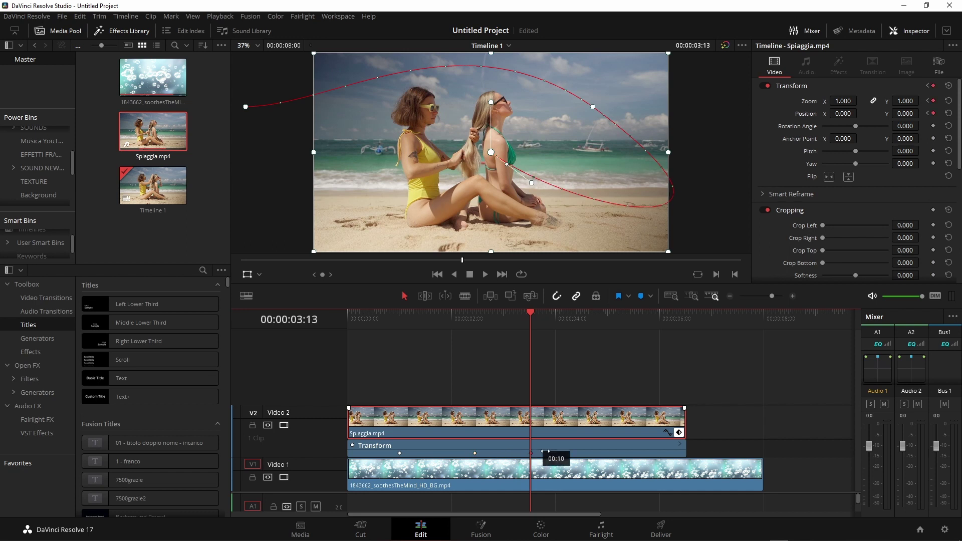
pyautogui.moveTo(532, 333)
pyautogui.mouseDown()
pyautogui.moveTo(410, 357)
pyautogui.moveTo(349, 330)
pyautogui.mouseUp()
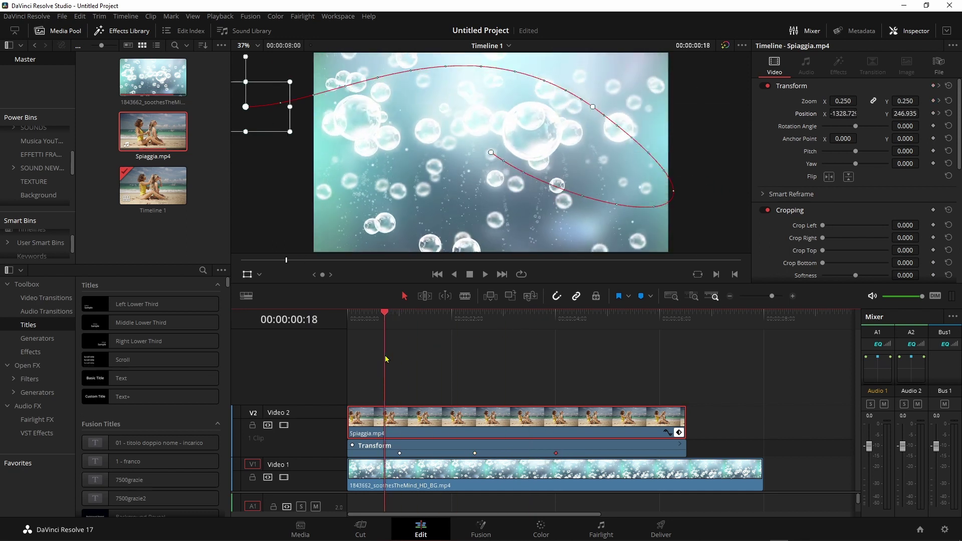
pyautogui.press('space')
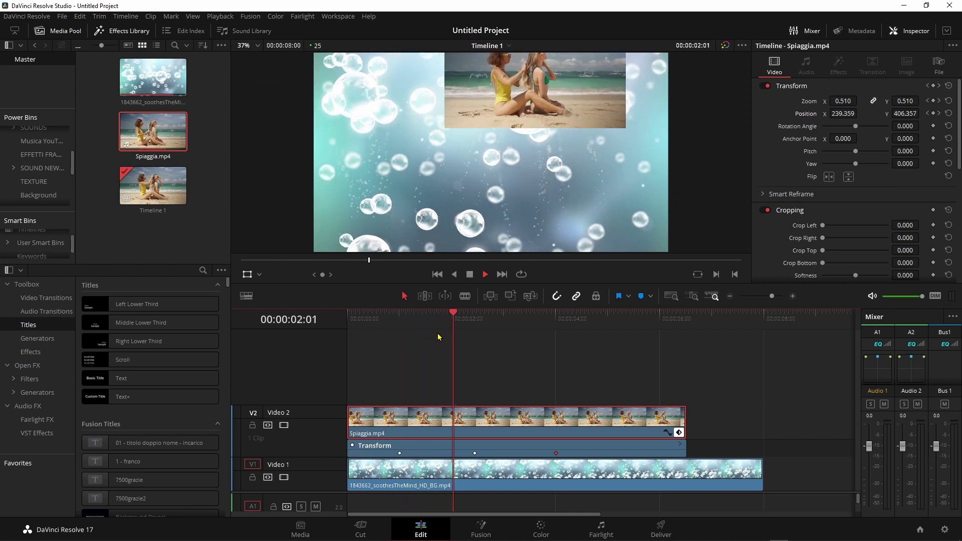
pyautogui.press('space')
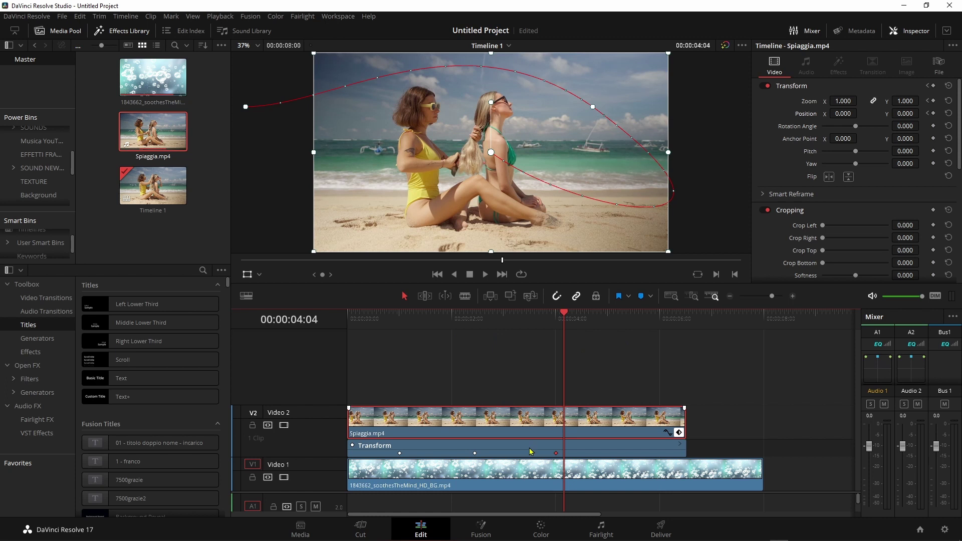
# Open the V2 clip's curve editor showing only the Position X curve
pyautogui.click(667, 434)
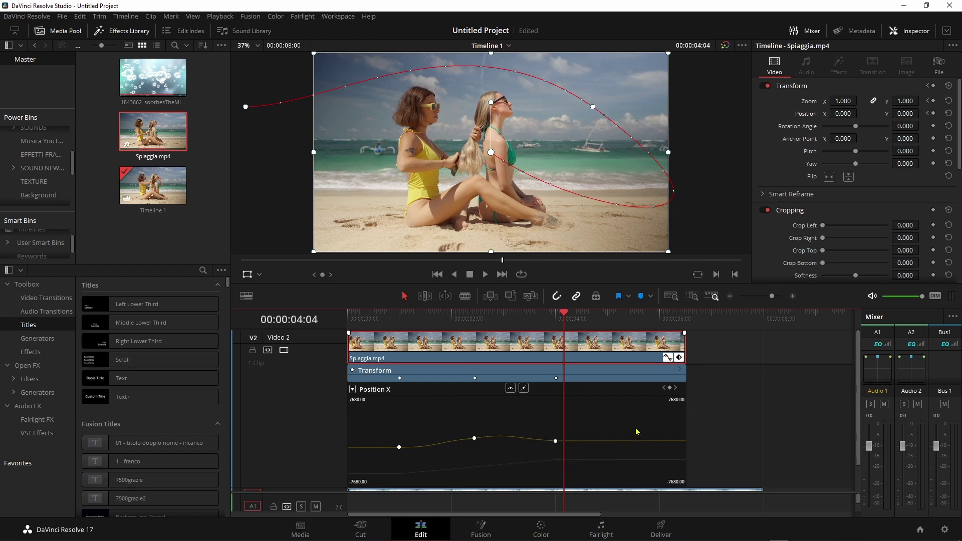
pyautogui.click(353, 389)
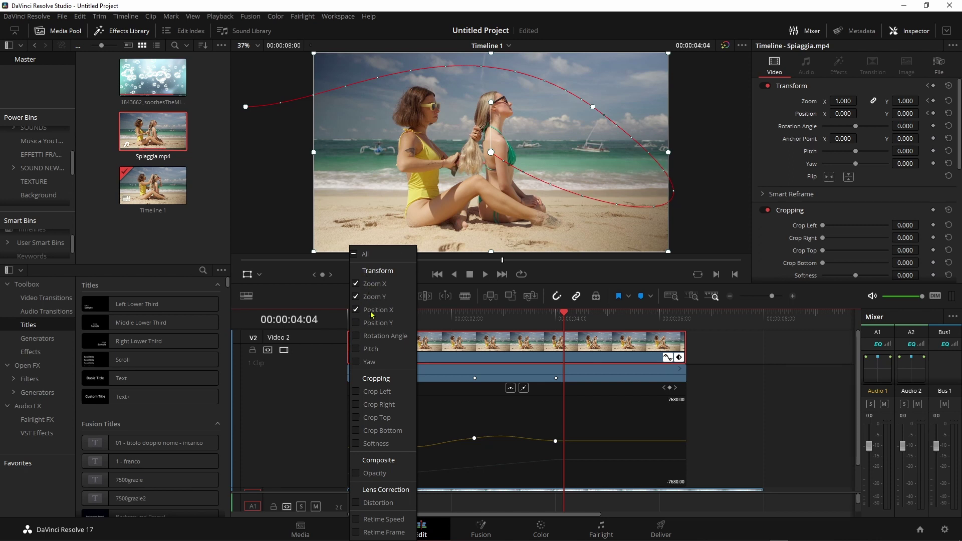
pyautogui.click(354, 254)
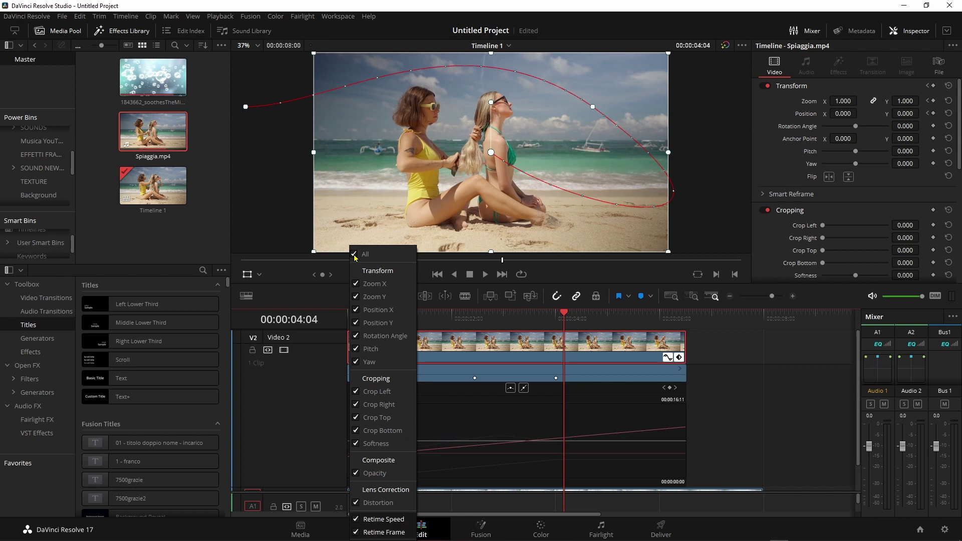
pyautogui.click(449, 380)
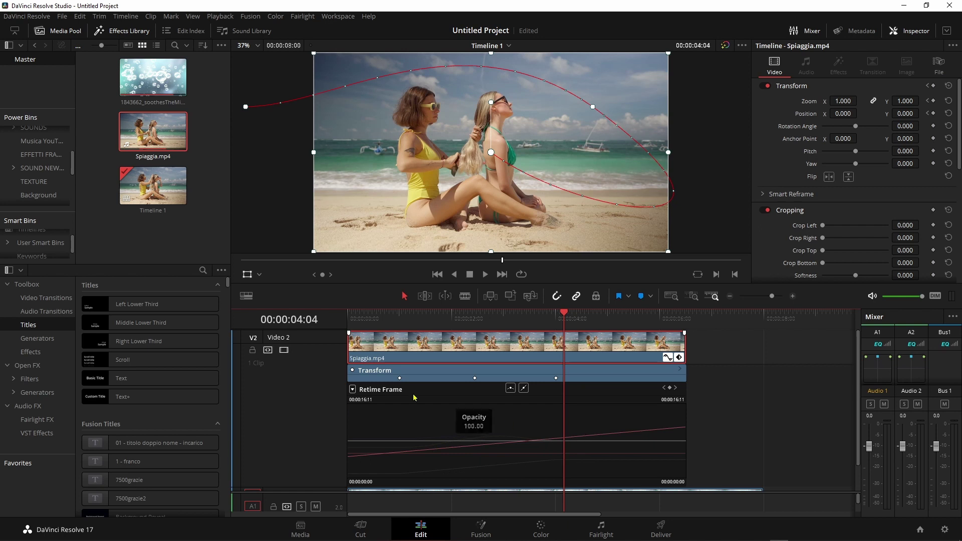
pyautogui.click(353, 389)
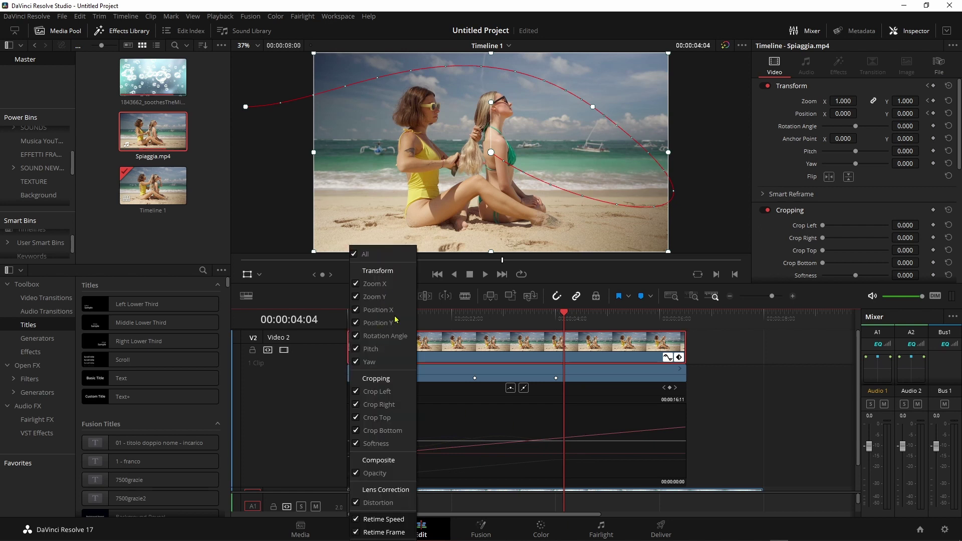
pyautogui.click(376, 311)
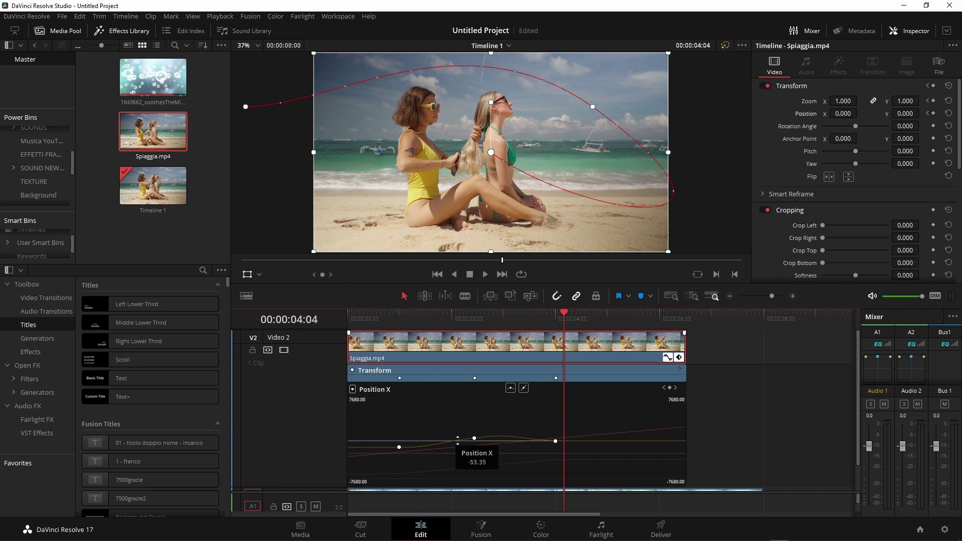
# Drag the middle Position X keyframe and its bezier handle so the path bulges outward
pyautogui.click(475, 438)
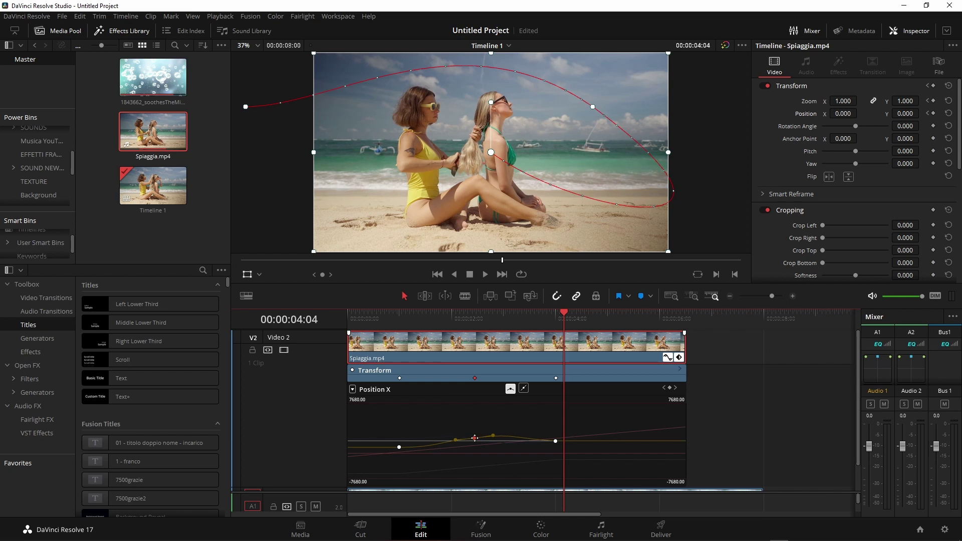
pyautogui.moveTo(474, 438)
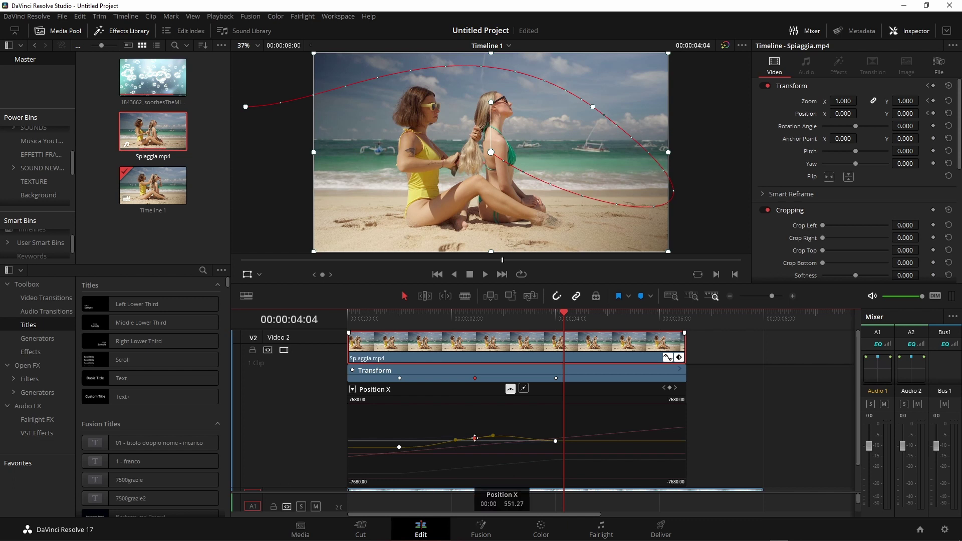
pyautogui.moveTo(475, 438); pyautogui.dragTo(475, 434)
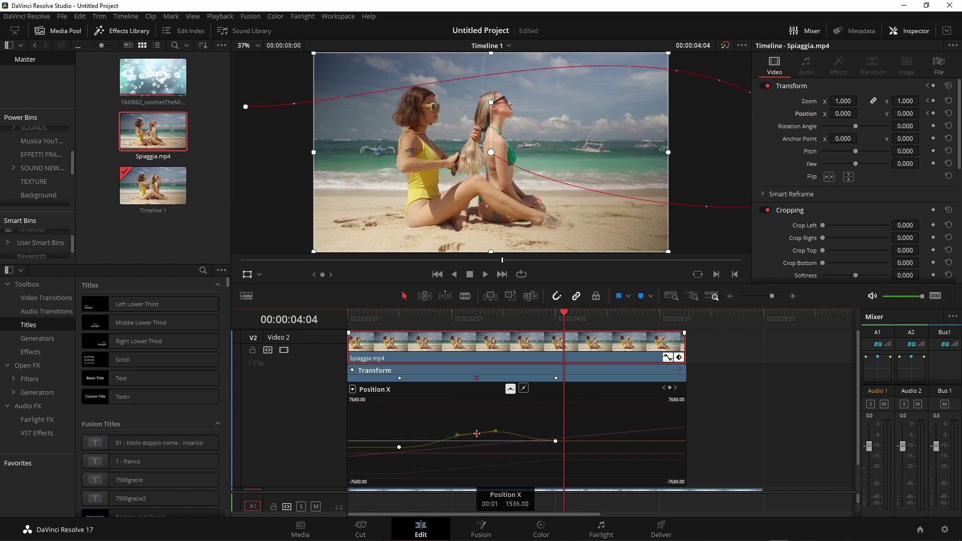
pyautogui.moveTo(475, 435)
pyautogui.mouseDown()
pyautogui.moveTo(478, 446)
pyautogui.moveTo(480, 438)
pyautogui.mouseUp()
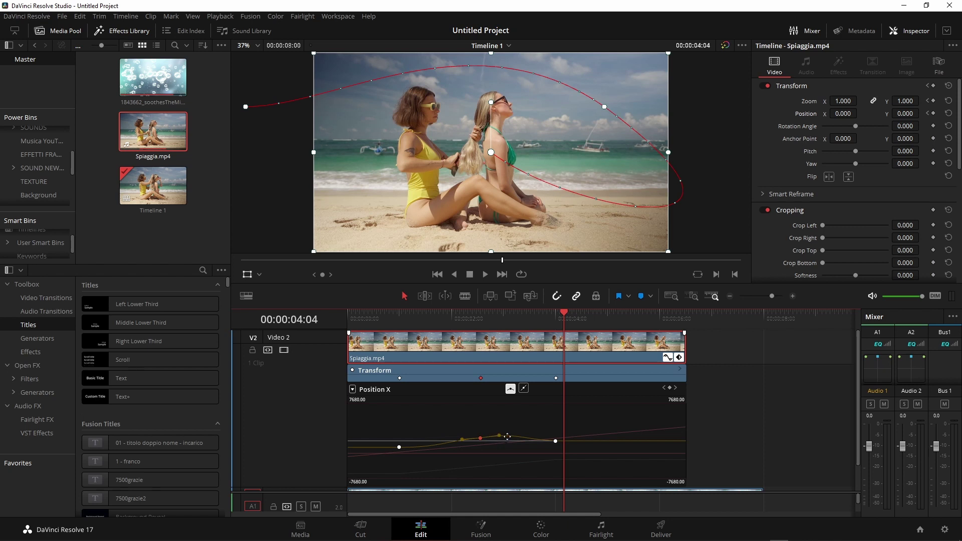
pyautogui.moveTo(508, 436); pyautogui.dragTo(490, 437)
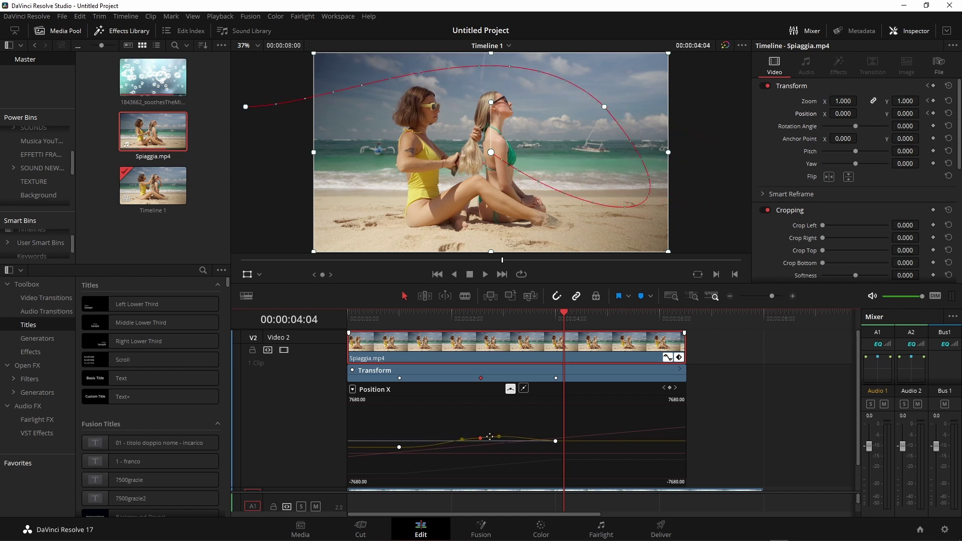
# Switch the curve editor to Position Y and nudge the middle keyframe to reshape the loop
pyautogui.click(353, 390)
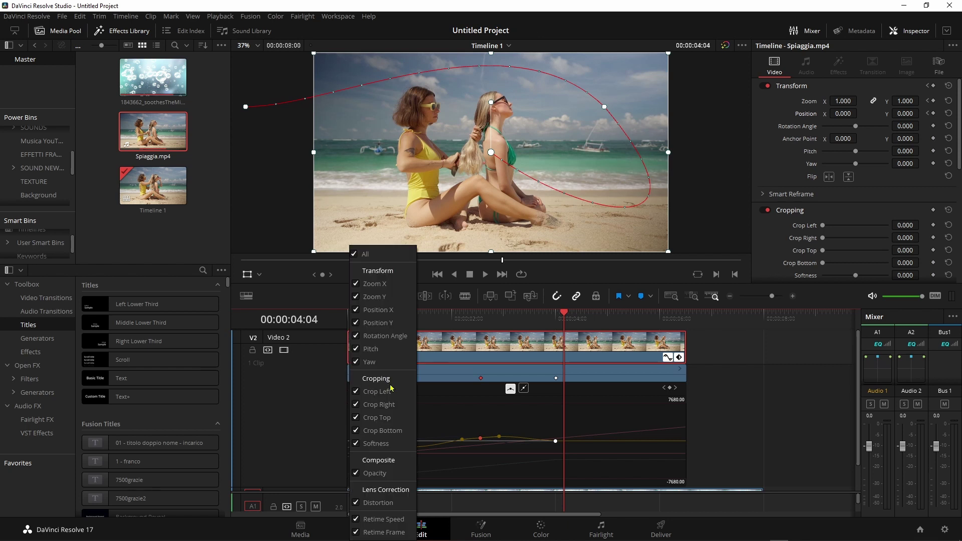
pyautogui.click(384, 324)
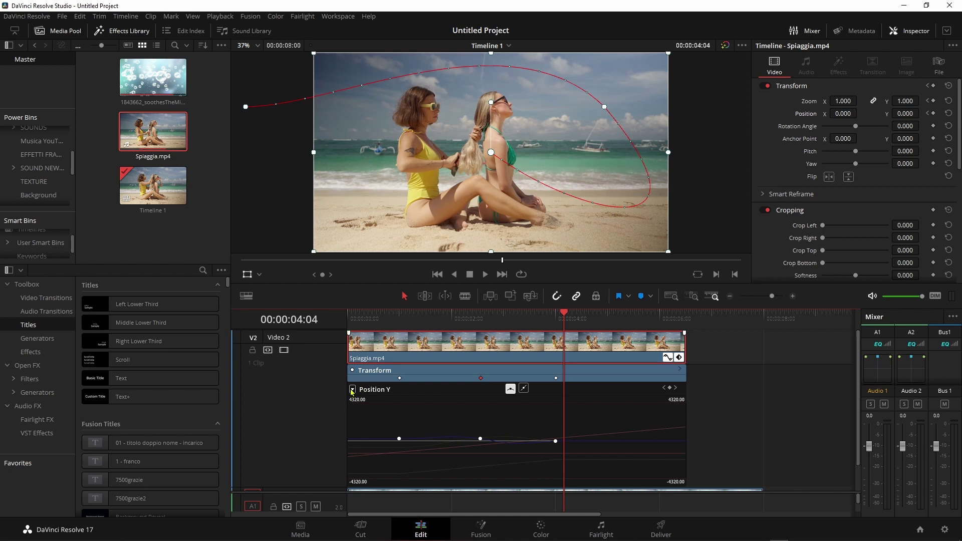
pyautogui.moveTo(480, 439); pyautogui.dragTo(507, 441)
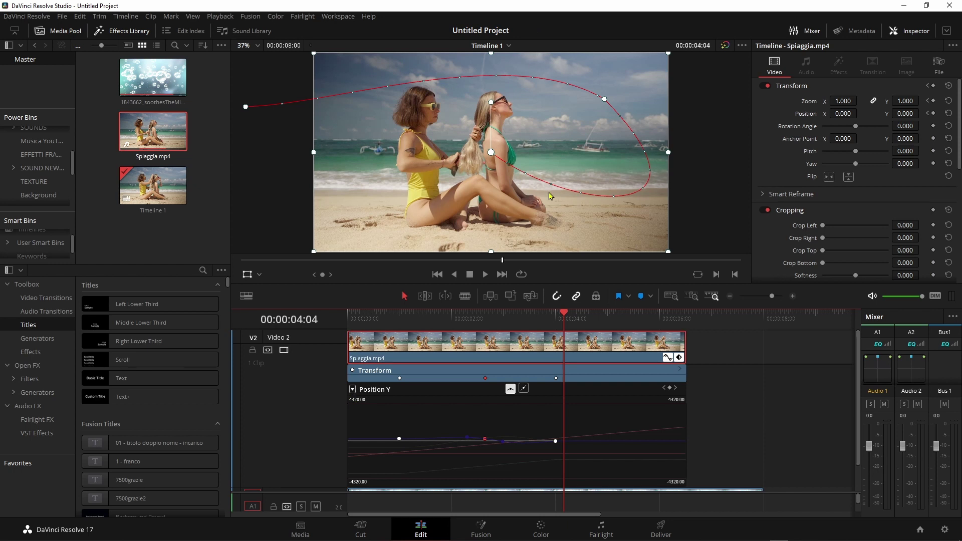
pyautogui.click(353, 390)
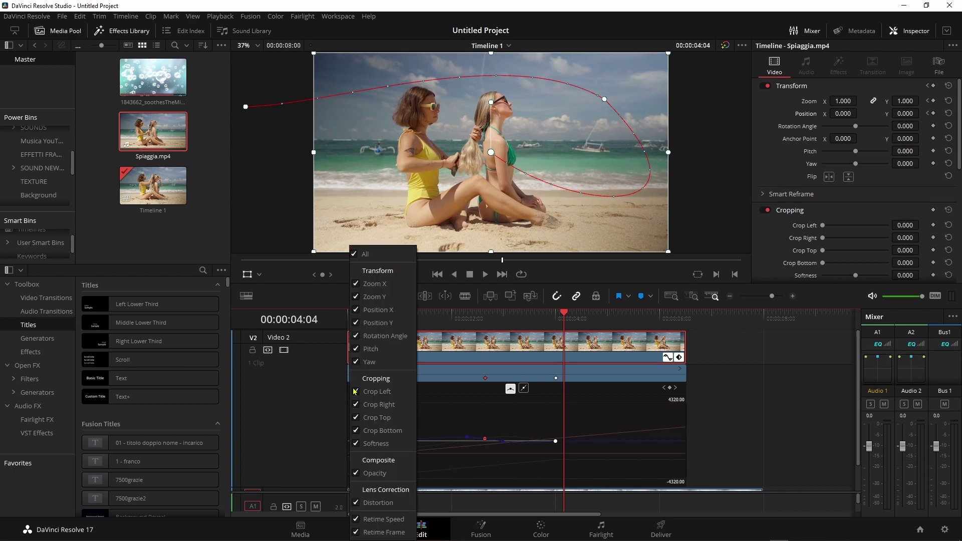
# Show the Zoom curve in the curve editor and put the playhead on the first zoom keyframe
pyautogui.click(379, 296)
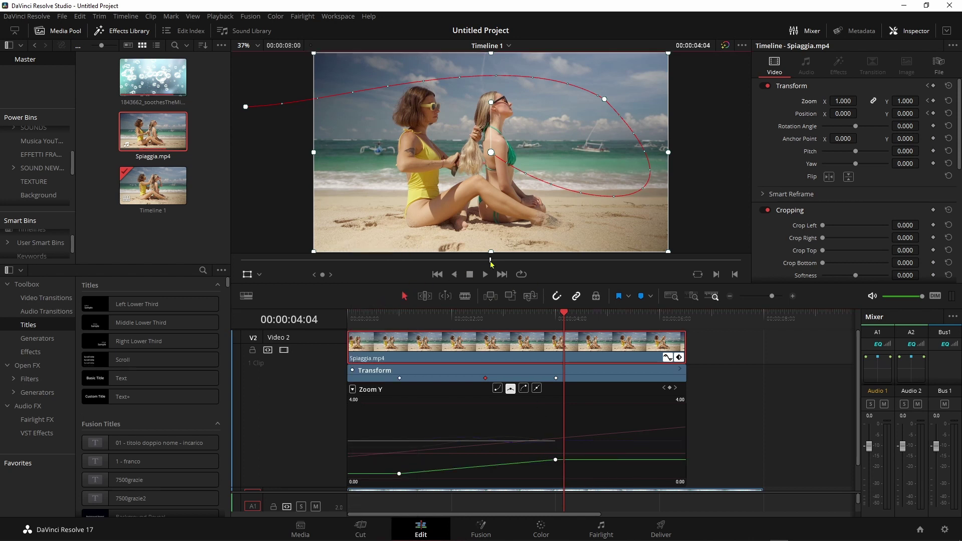
pyautogui.click(454, 274)
pyautogui.moveTo(387, 276); pyautogui.dragTo(333, 289)
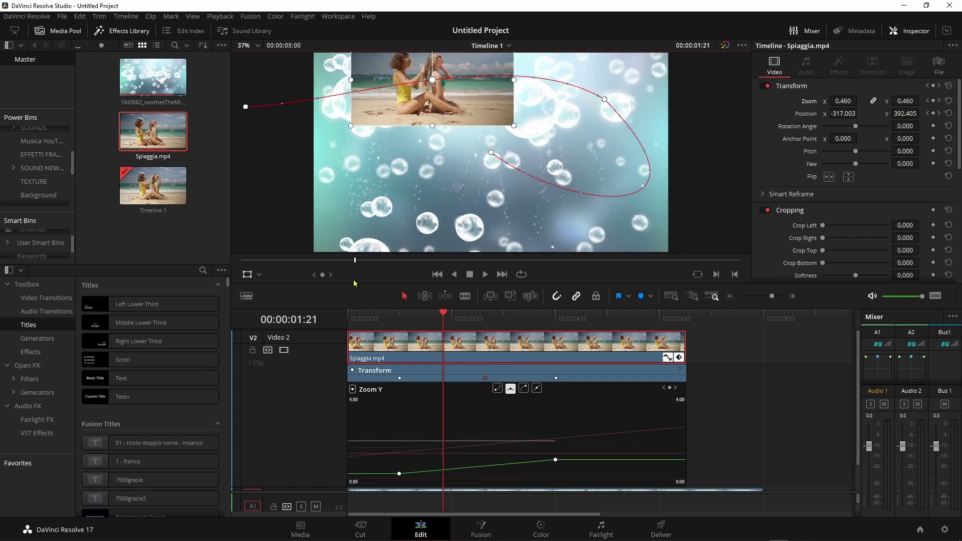
pyautogui.click(400, 473)
pyautogui.moveTo(421, 320)
pyautogui.mouseDown()
pyautogui.moveTo(408, 329)
pyautogui.moveTo(552, 337)
pyautogui.mouseUp()
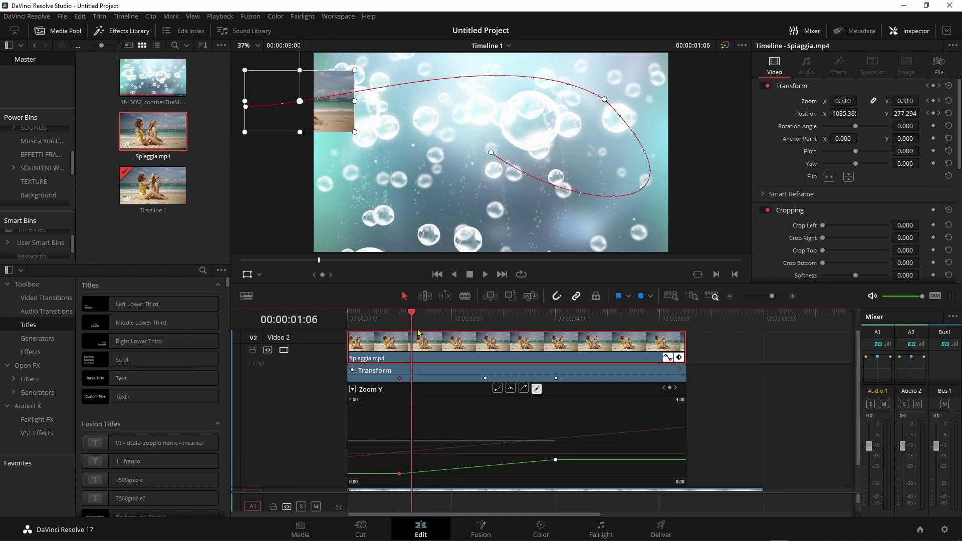
# Lower the beach clip's 02:16 zoom keyframe to 0.187
pyautogui.click(484, 466)
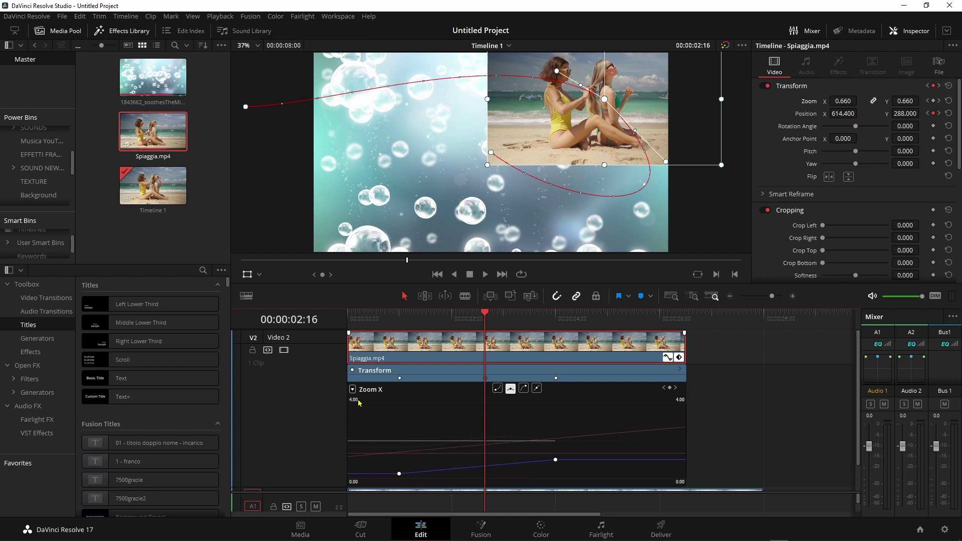
pyautogui.click(485, 467)
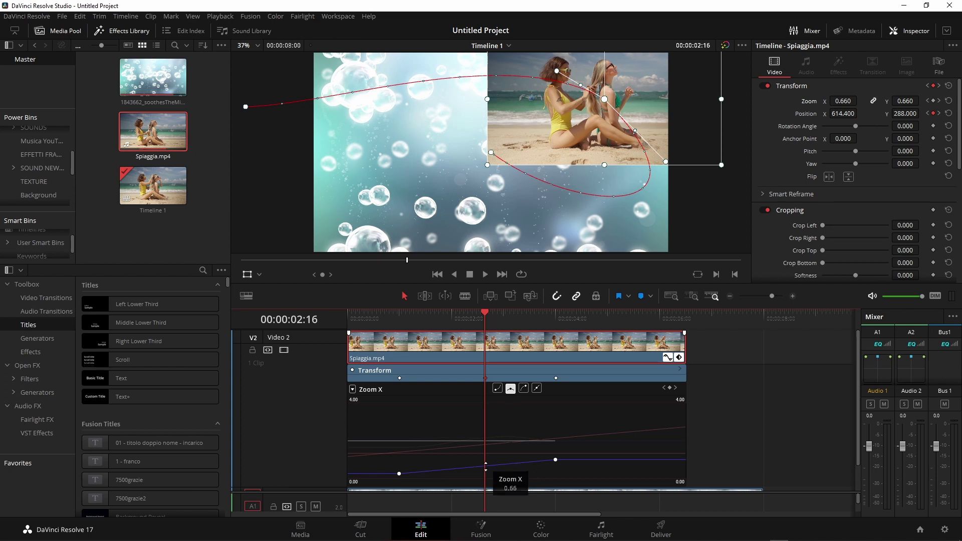
pyautogui.moveTo(486, 466); pyautogui.dragTo(486, 470)
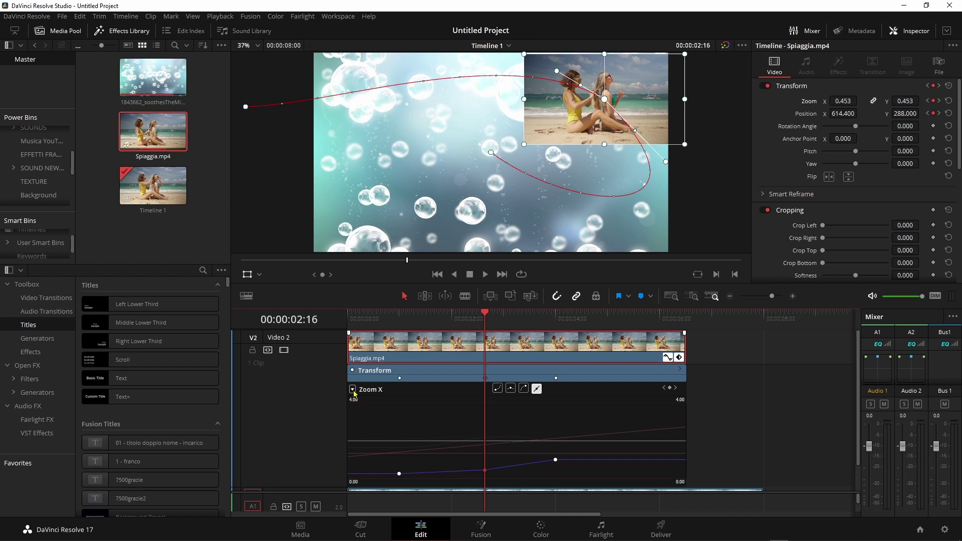
pyautogui.moveTo(482, 471); pyautogui.dragTo(482, 475)
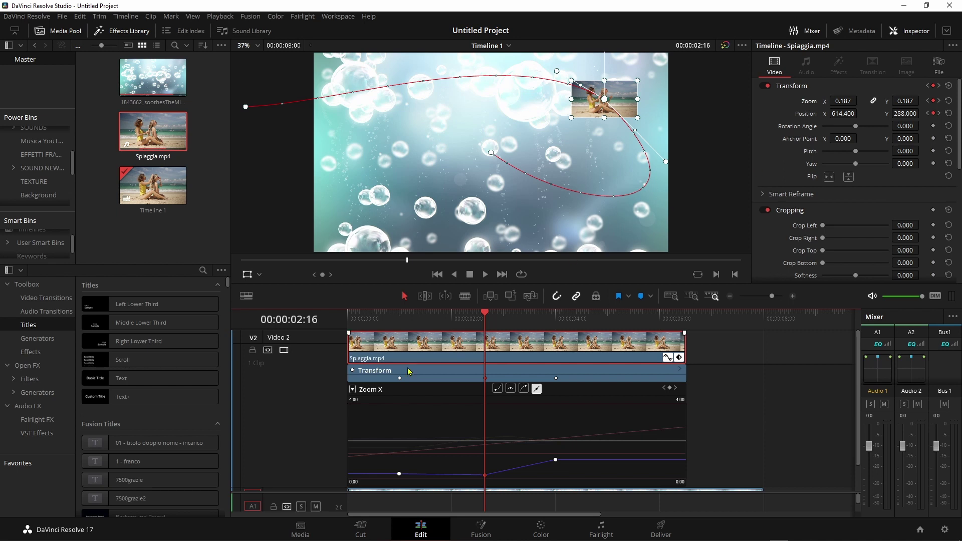
pyautogui.click(353, 390)
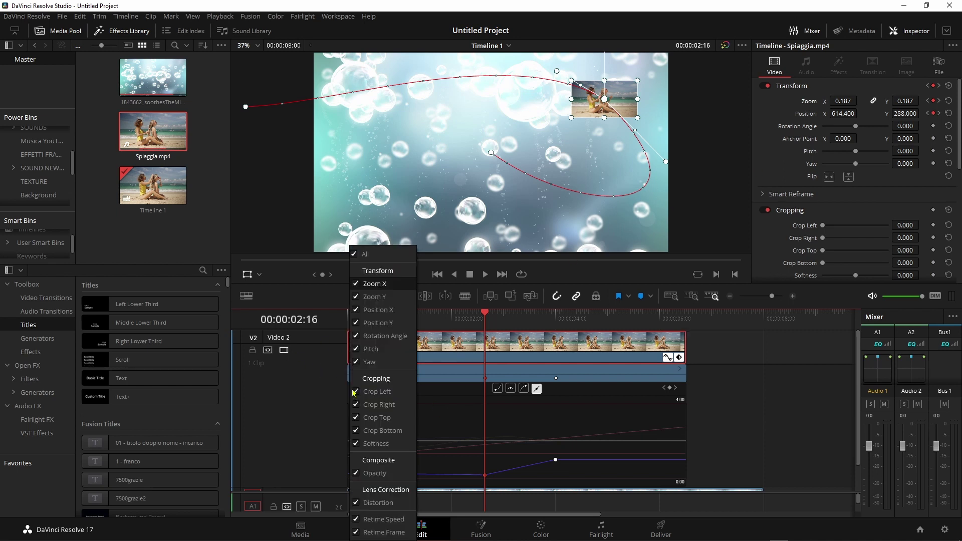
# Add Rotation Angle keyframes at 02:16 and an earlier point, and adjust their angles
pyautogui.click(394, 335)
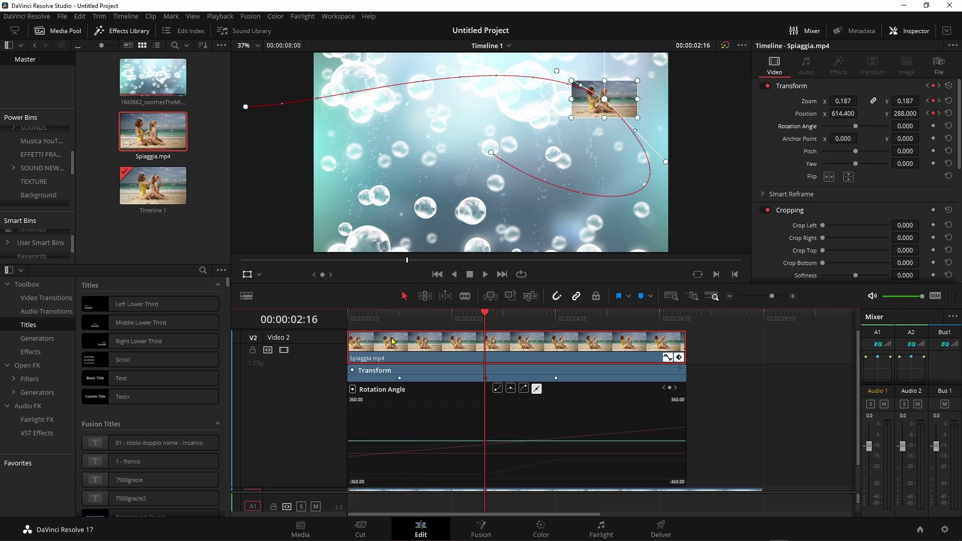
pyautogui.click(486, 443)
pyautogui.moveTo(486, 442)
pyautogui.mouseDown()
pyautogui.moveTo(489, 414)
pyautogui.moveTo(489, 432)
pyautogui.mouseUp()
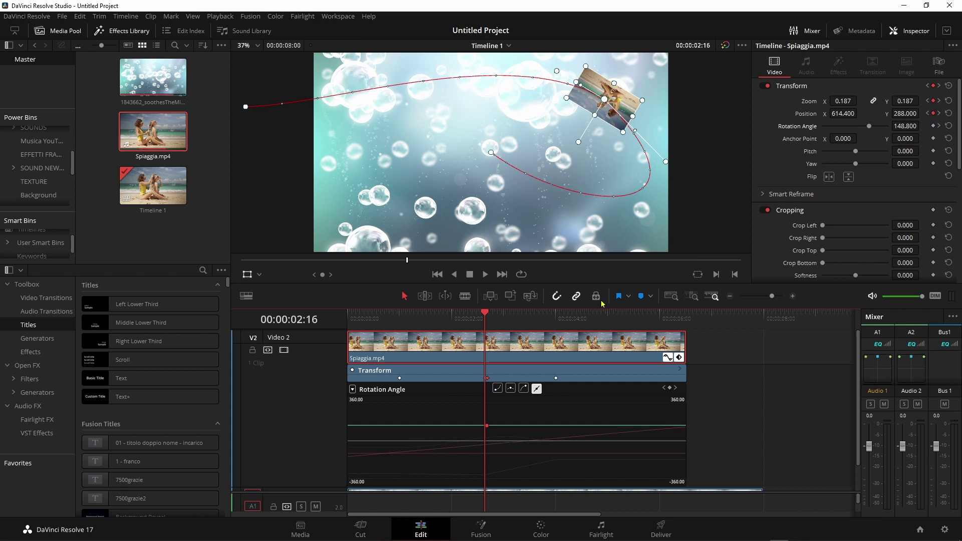
pyautogui.keyDown('alt'); pyautogui.click(361, 426); pyautogui.keyUp('alt')
pyautogui.moveTo(360, 425)
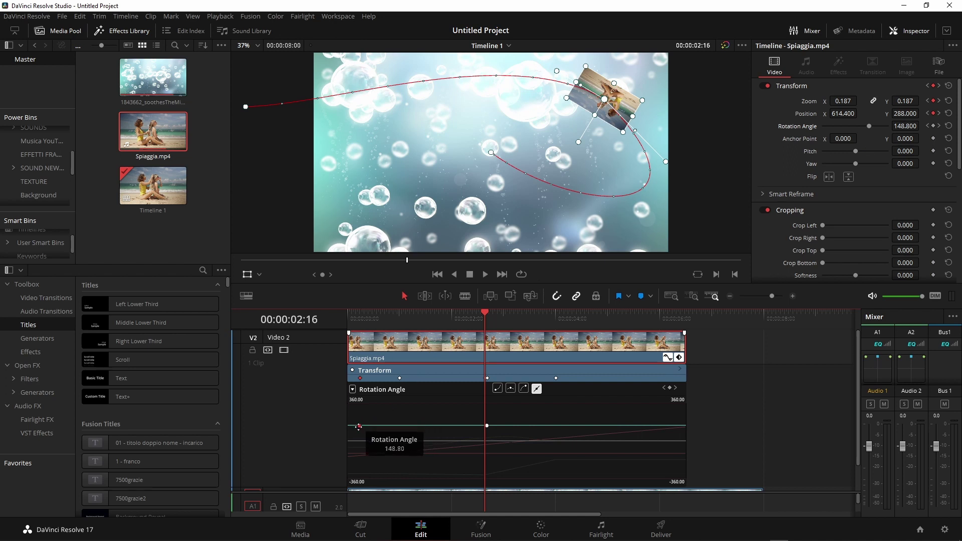
pyautogui.moveTo(359, 426); pyautogui.dragTo(359, 427)
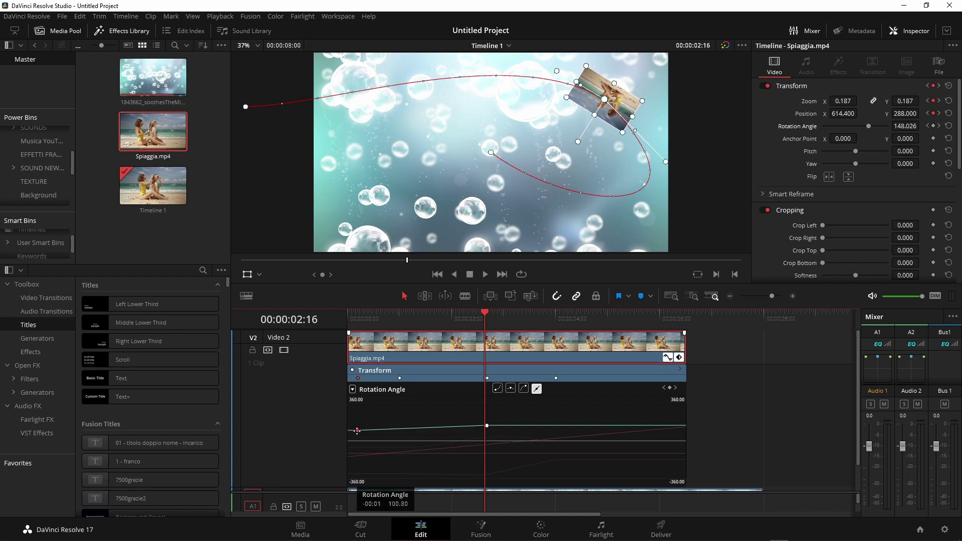
pyautogui.moveTo(359, 427); pyautogui.dragTo(359, 440)
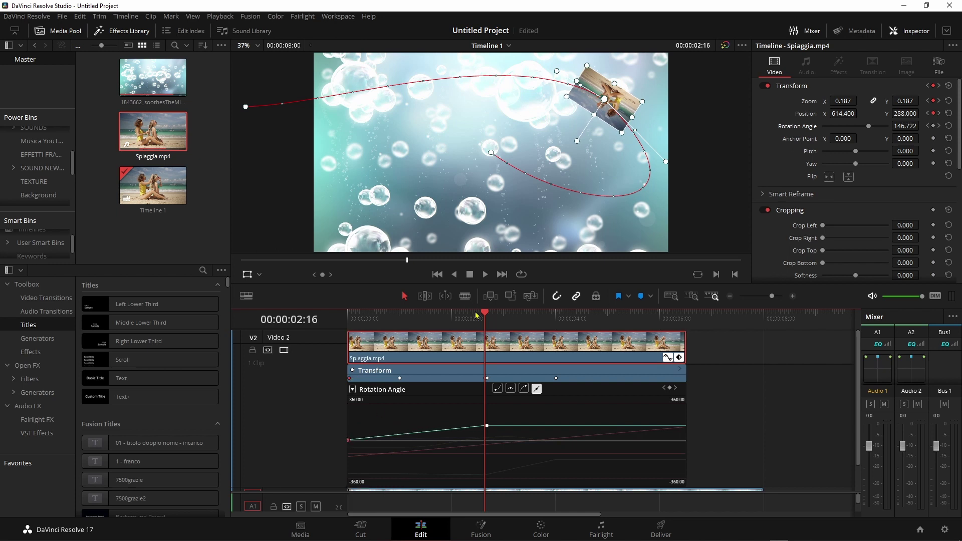
# Raise the final 04:00 Rotation Angle keyframe to 360° and scrub back to review
pyautogui.moveTo(485, 315)
pyautogui.mouseDown()
pyautogui.moveTo(348, 337)
pyautogui.moveTo(558, 331)
pyautogui.mouseUp()
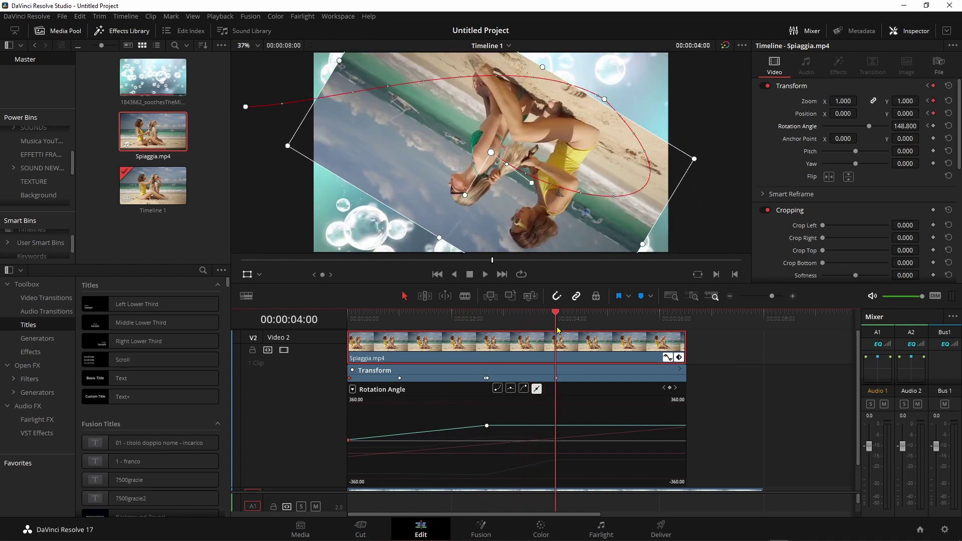
pyautogui.click(554, 426)
pyautogui.moveTo(554, 426); pyautogui.dragTo(555, 401)
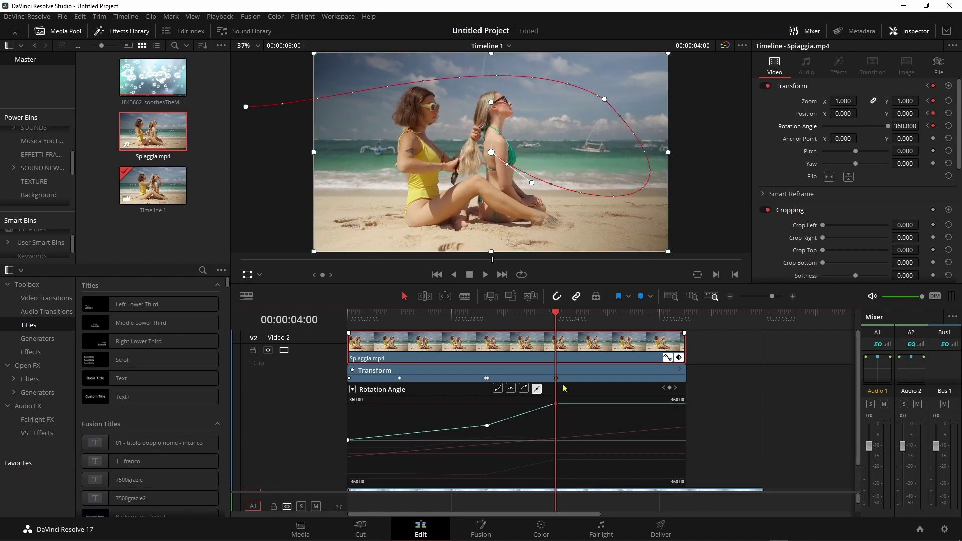
pyautogui.moveTo(555, 314); pyautogui.dragTo(466, 359)
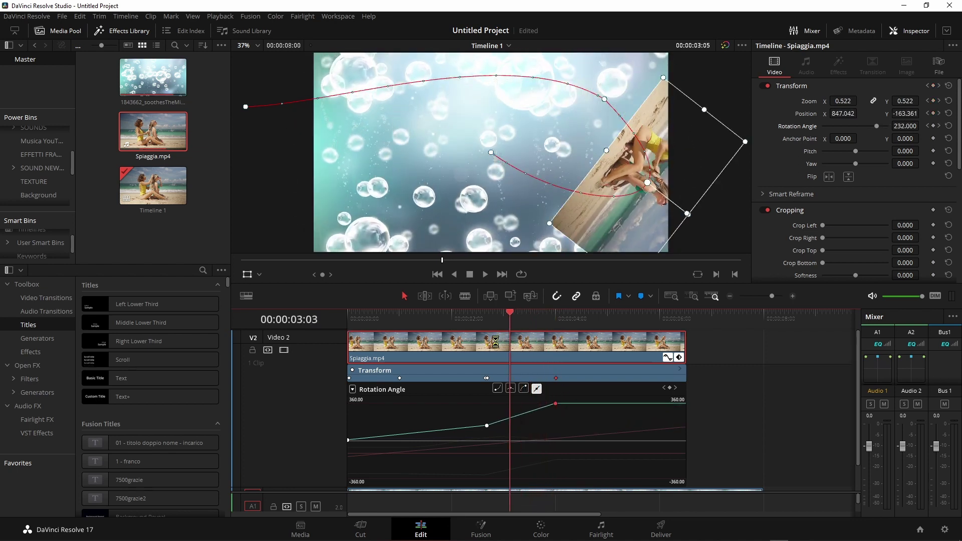
pyautogui.press('j')
pyautogui.press('space')
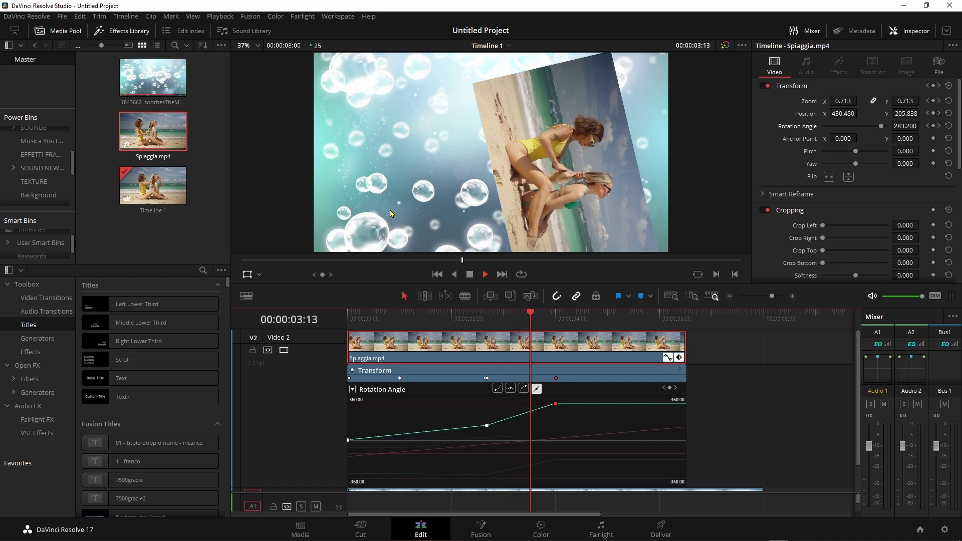
pyautogui.press('space')
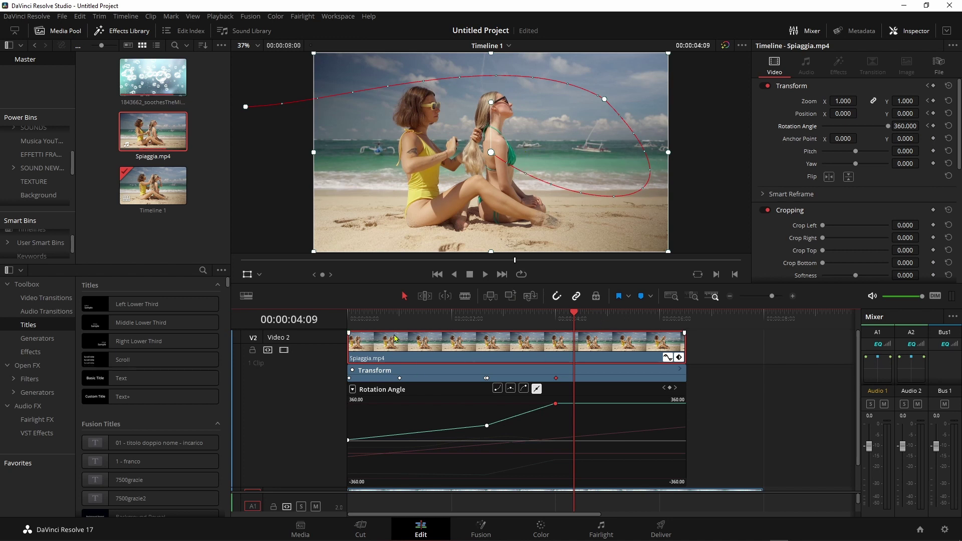
pyautogui.click(461, 347)
# Delete the Spiaggia clip and add a Text+ title onto Video 2
pyautogui.press('Delete')
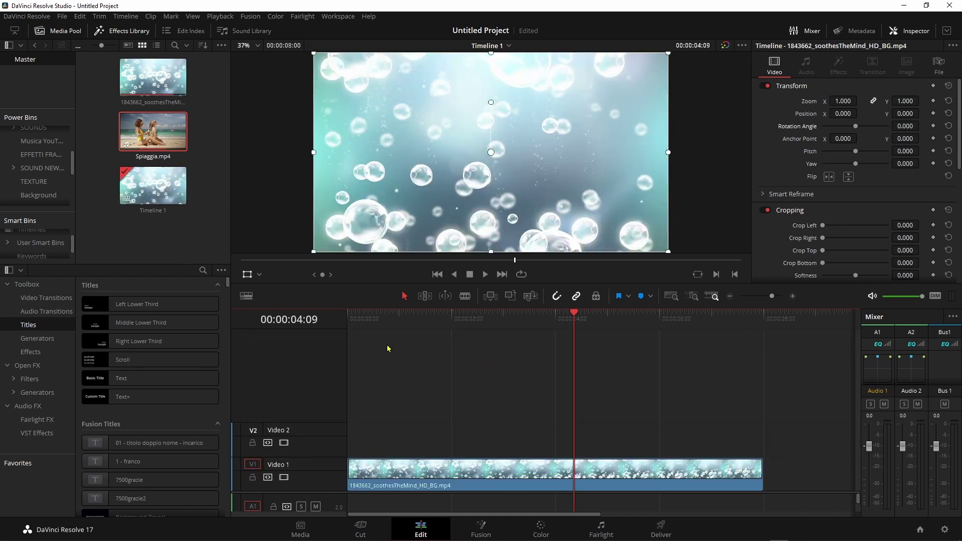
pyautogui.click(358, 327)
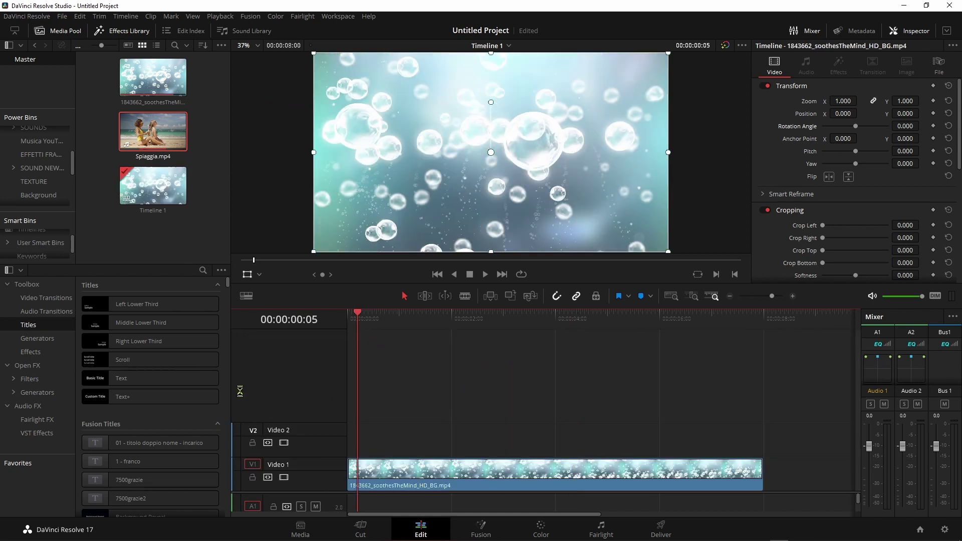
pyautogui.moveTo(114, 397)
pyautogui.mouseDown()
pyautogui.moveTo(412, 435)
pyautogui.moveTo(391, 431)
pyautogui.mouseUp()
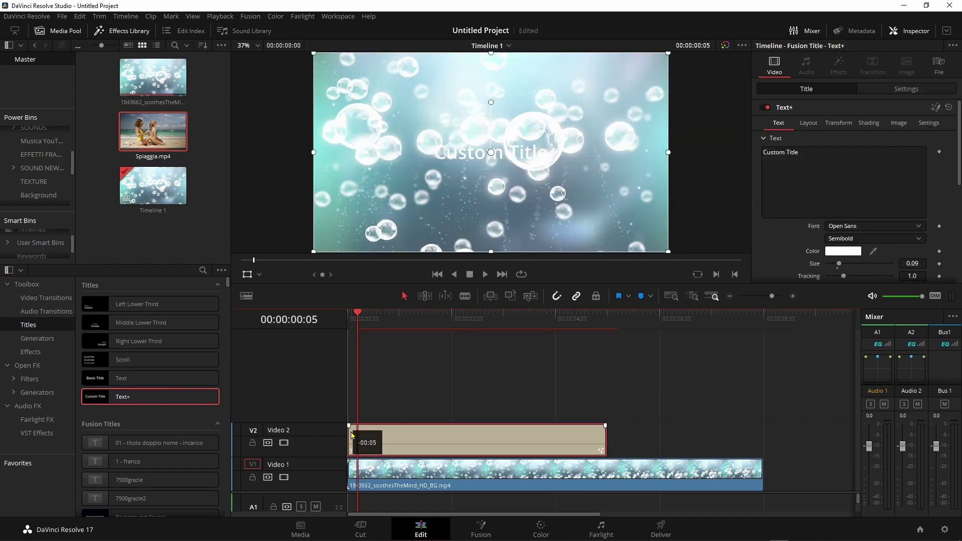
# Change the title text to ANIMAZIONE and colour it orange
pyautogui.click(802, 155)
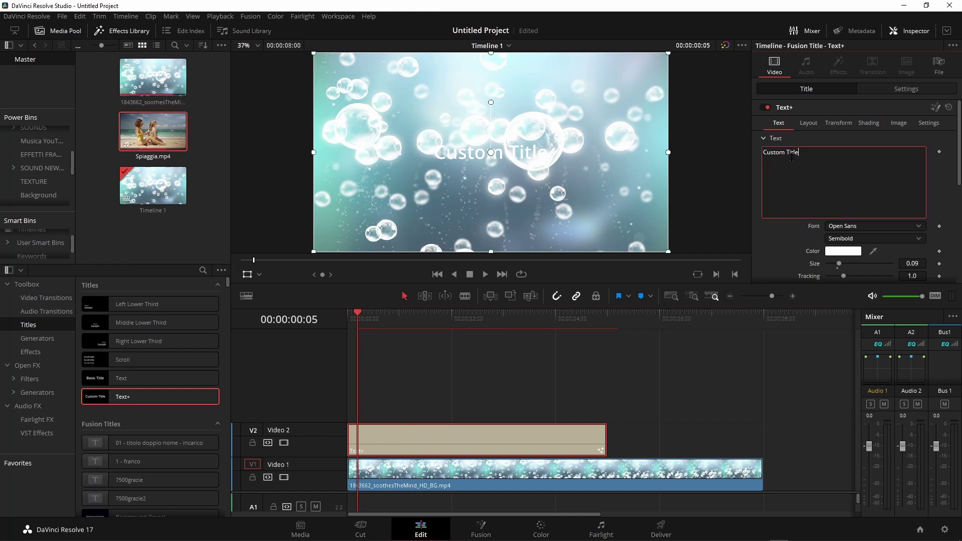
pyautogui.hotkey('ctrl', 'a')
pyautogui.write('ANIMAZIONE')
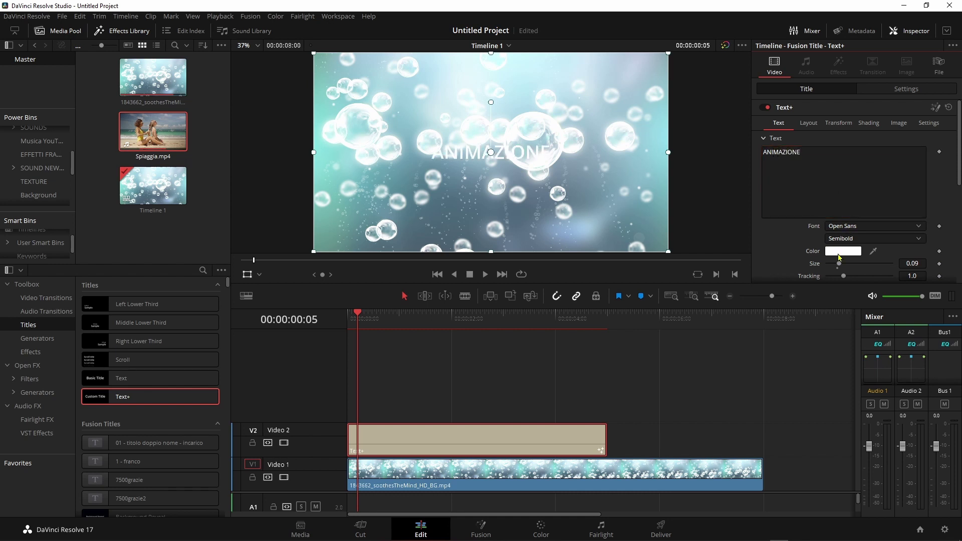
pyautogui.click(843, 251)
pyautogui.moveTo(564, 208); pyautogui.dragTo(573, 188)
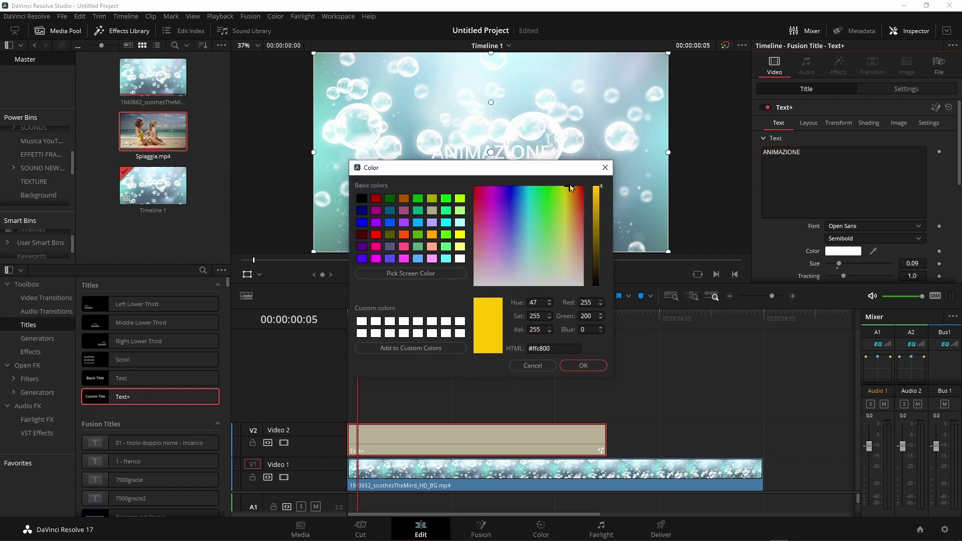
pyautogui.click(583, 366)
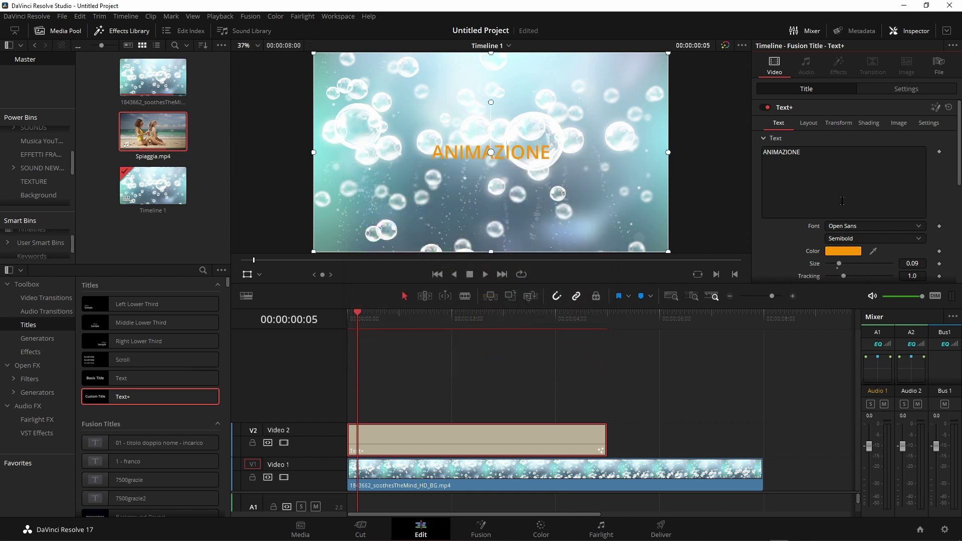
# Set the ANIMAZIONE title to Extrabold at size 0.2047
pyautogui.click(864, 195)
pyautogui.scroll(-1, 865, 200)
pyautogui.click(863, 210)
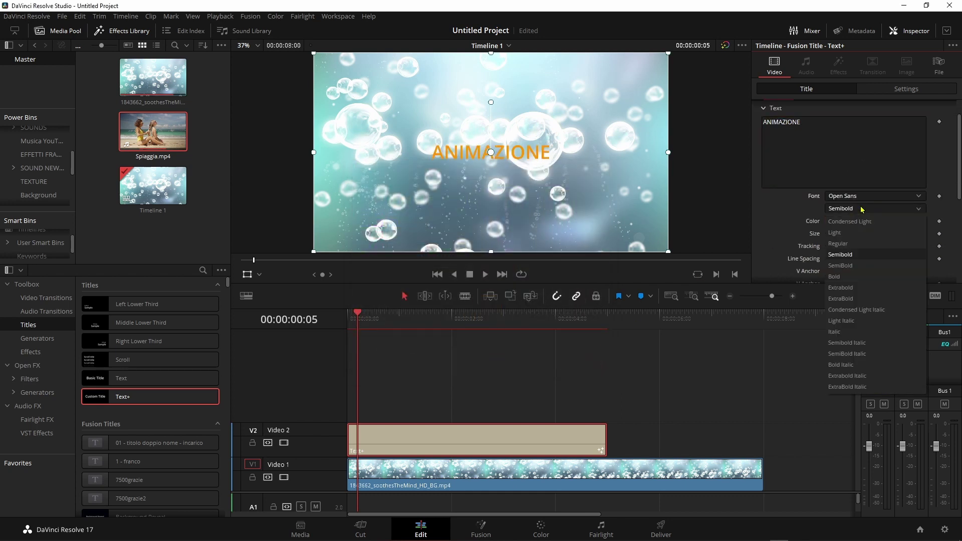
pyautogui.click(864, 288)
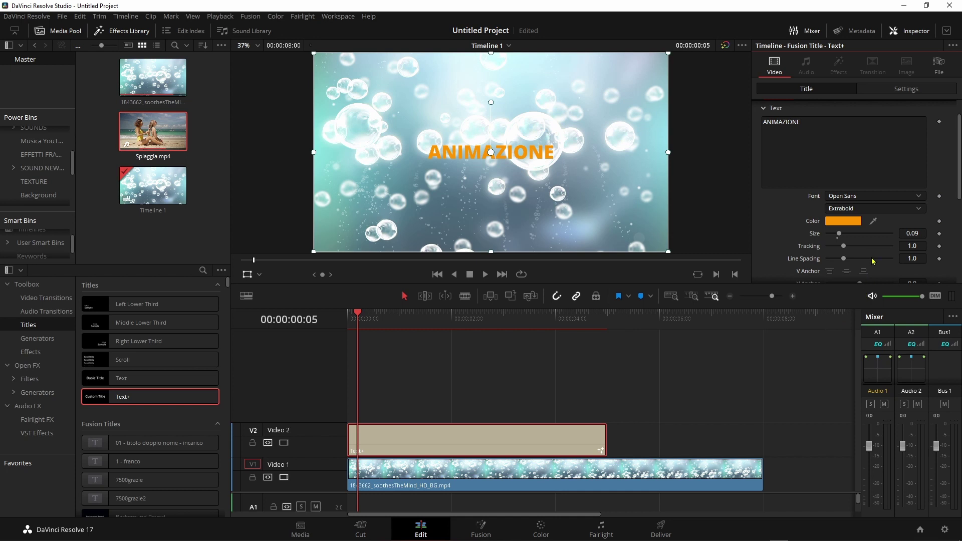
pyautogui.moveTo(842, 232); pyautogui.dragTo(856, 235)
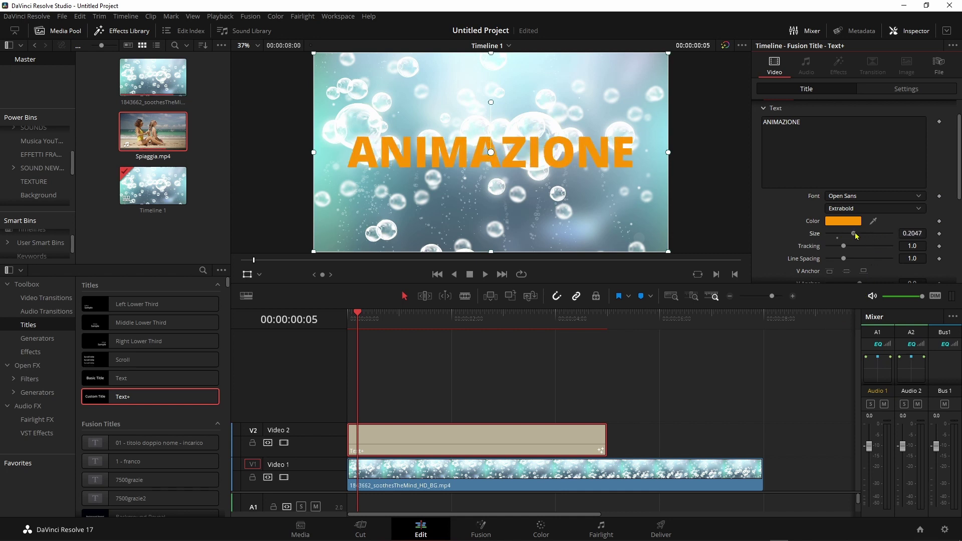
pyautogui.scroll(1, 862, 121)
# Enable the Red Outline shading element with thickness 0.037
pyautogui.click(863, 155)
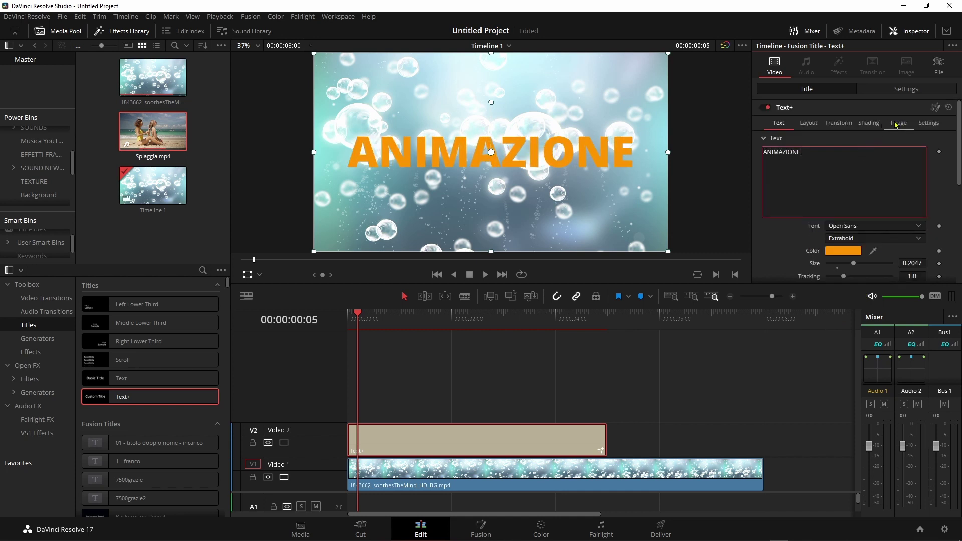
pyautogui.click(870, 123)
pyautogui.click(858, 154)
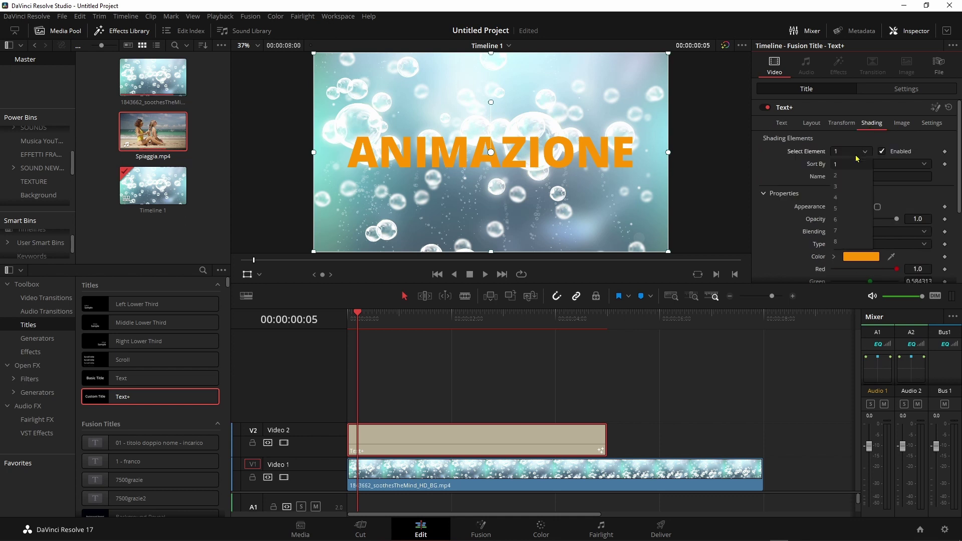
pyautogui.click(837, 176)
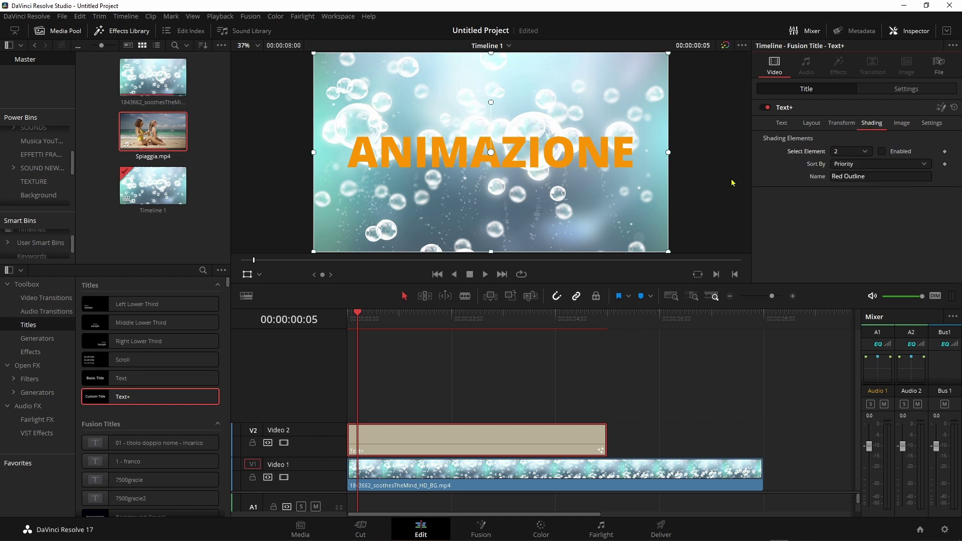
pyautogui.click(882, 152)
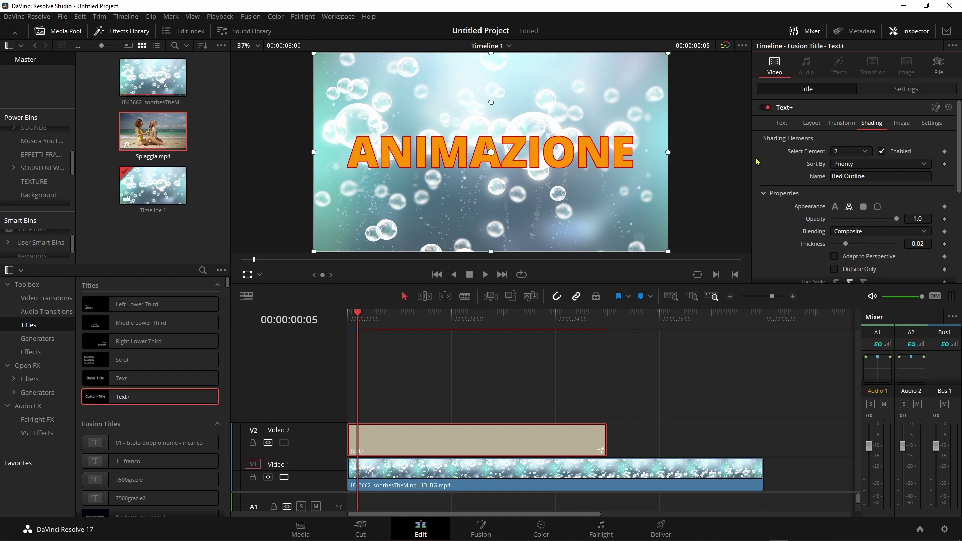
pyautogui.scroll(-2, 897, 235)
pyautogui.moveTo(844, 213); pyautogui.dragTo(857, 214)
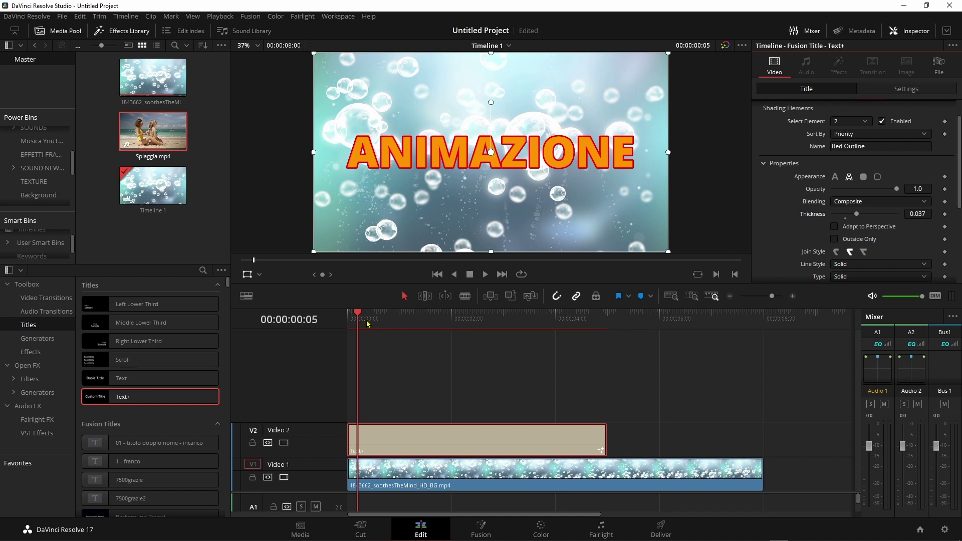
pyautogui.moveTo(365, 322); pyautogui.dragTo(348, 323)
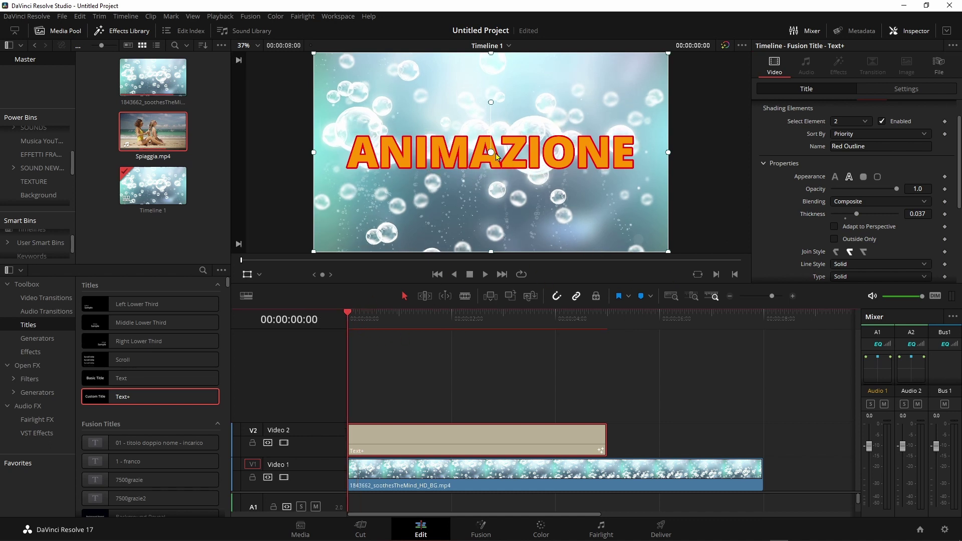
# Zoom the title to 0.343, rotate it 190.131°, and push it off-screen left to -1354, 138.392
pyautogui.click(896, 90)
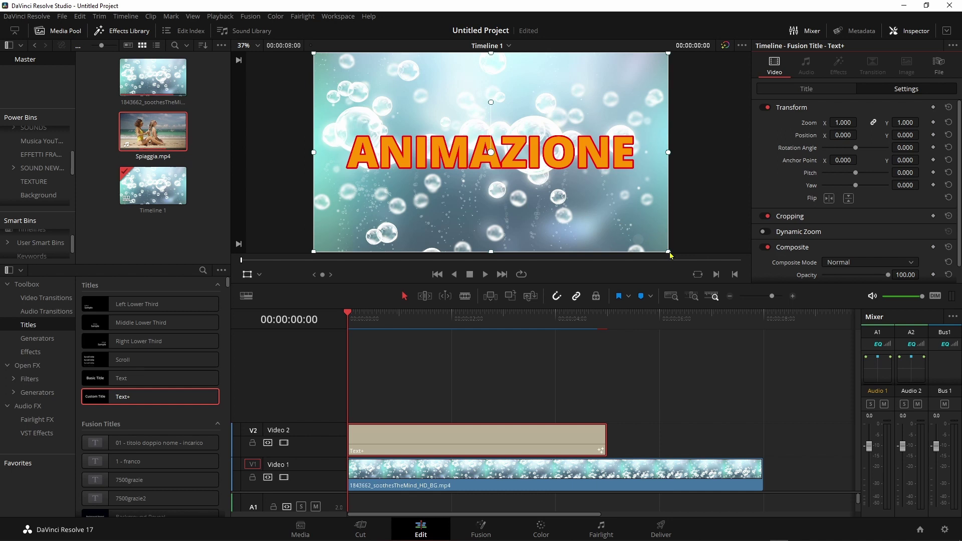
pyautogui.moveTo(669, 252)
pyautogui.mouseDown()
pyautogui.moveTo(540, 180)
pyautogui.moveTo(552, 186)
pyautogui.mouseUp()
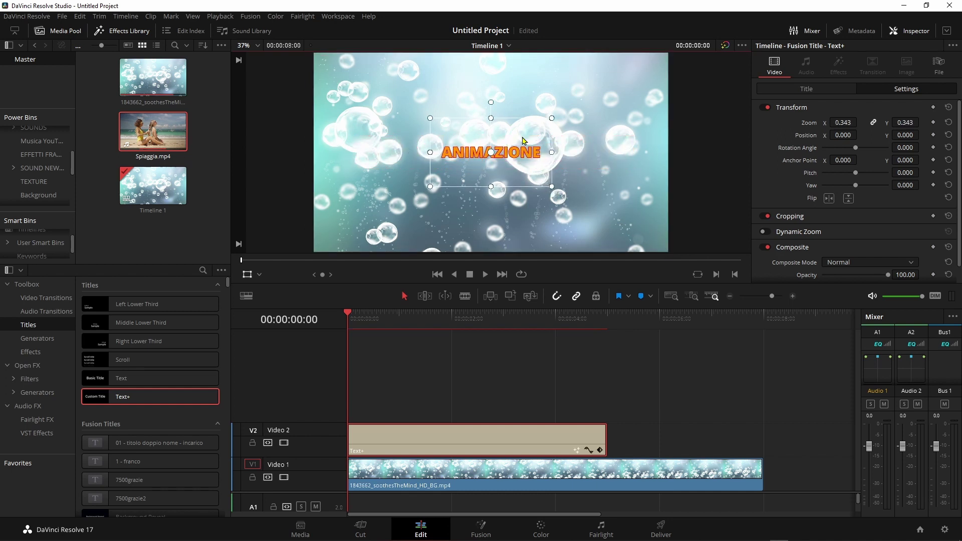
pyautogui.moveTo(492, 105); pyautogui.dragTo(499, 193)
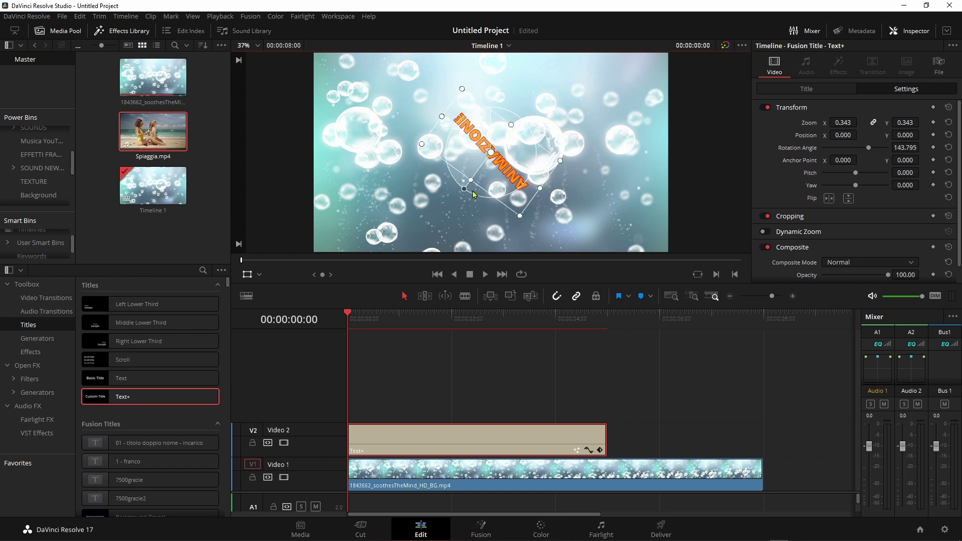
pyautogui.moveTo(494, 155); pyautogui.dragTo(495, 159)
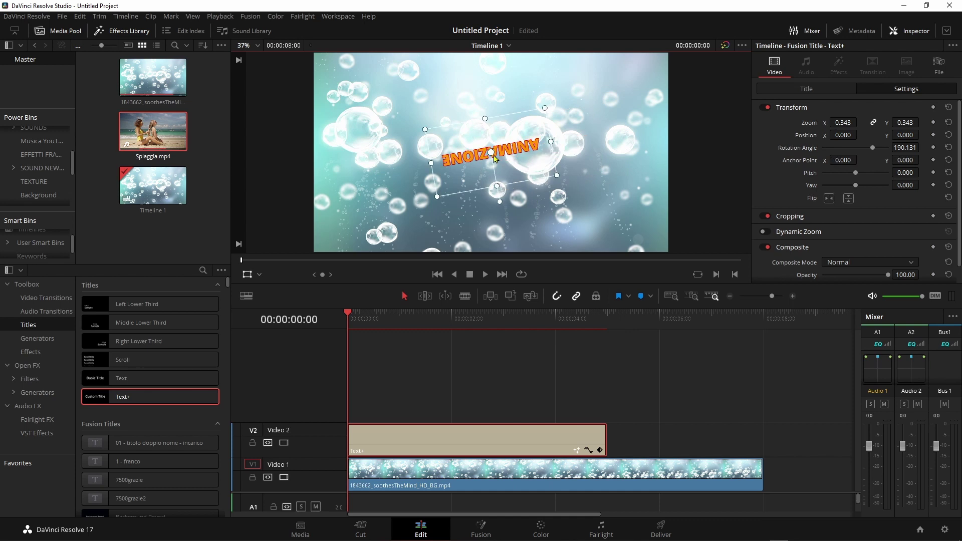
pyautogui.moveTo(493, 172)
pyautogui.mouseDown()
pyautogui.moveTo(459, 154)
pyautogui.moveTo(527, 166)
pyautogui.moveTo(270, 139)
pyautogui.mouseUp()
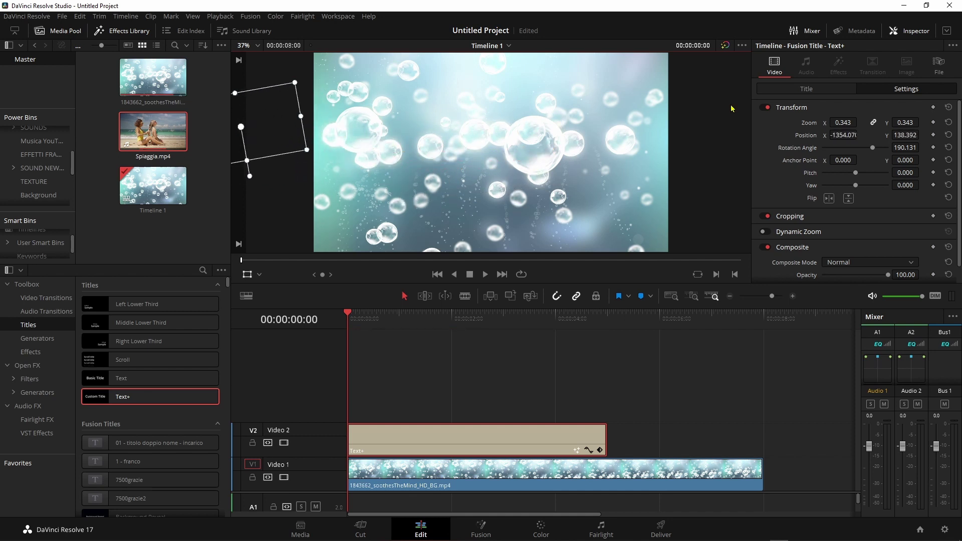
# Add zoom, position and rotation keyframes for the title at the start
pyautogui.click(934, 122)
pyautogui.click(934, 135)
pyautogui.click(934, 148)
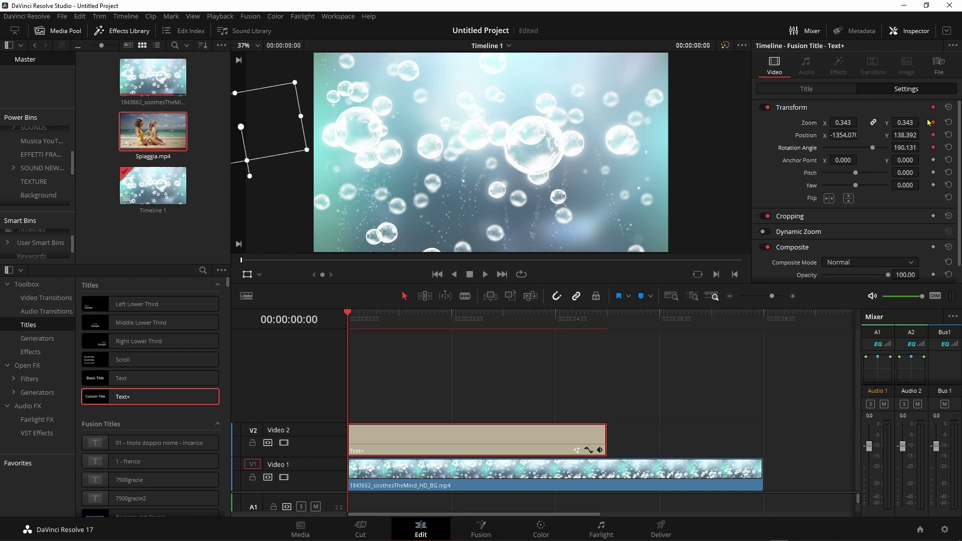
# Around two seconds, bring the title into frame and tilt it near upright
pyautogui.moveTo(373, 323); pyautogui.dragTo(409, 319)
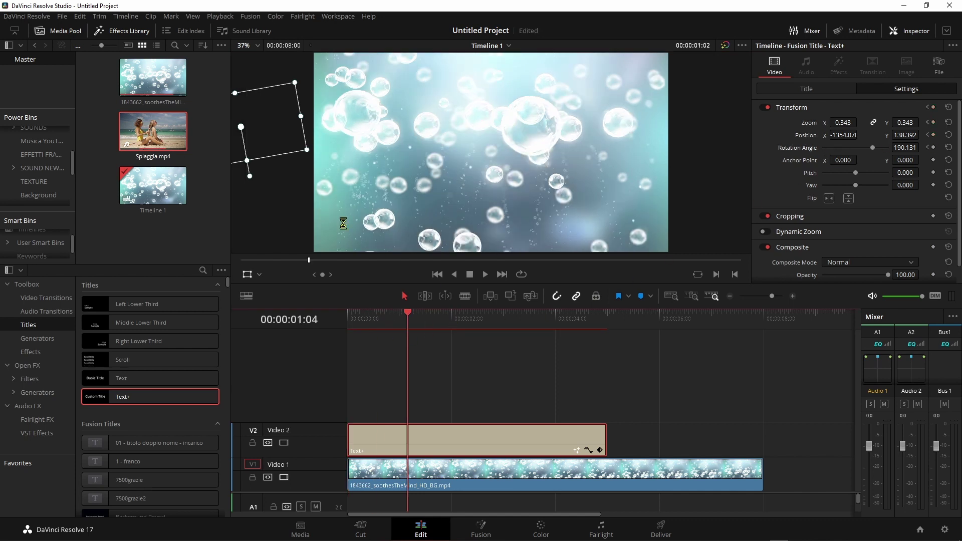
pyautogui.click(456, 319)
pyautogui.moveTo(273, 131)
pyautogui.mouseDown()
pyautogui.moveTo(435, 137)
pyautogui.moveTo(592, 94)
pyautogui.mouseUp()
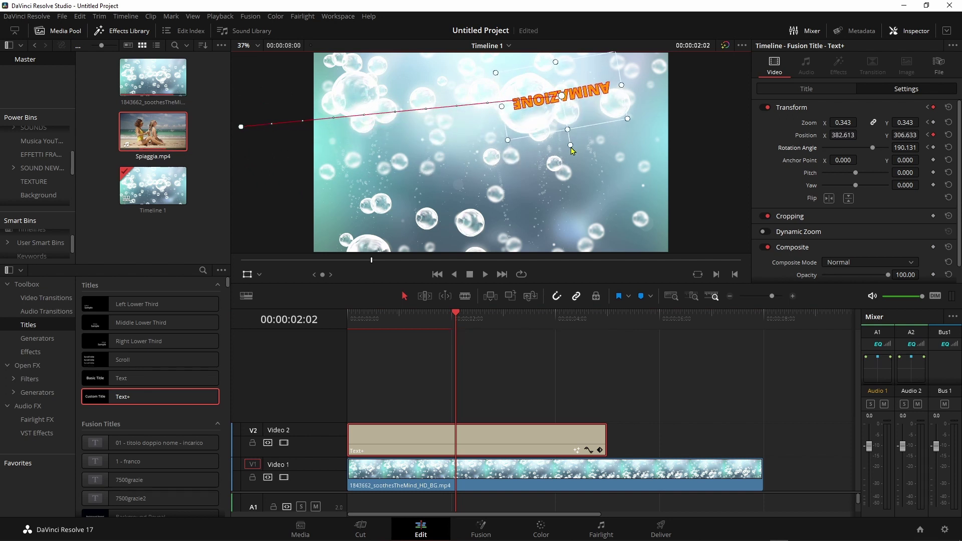
pyautogui.moveTo(570, 146); pyautogui.dragTo(548, 70)
pyautogui.moveTo(483, 319); pyautogui.dragTo(531, 322)
pyautogui.moveTo(561, 119)
pyautogui.mouseDown()
pyautogui.moveTo(452, 189)
pyautogui.moveTo(383, 202)
pyautogui.mouseUp()
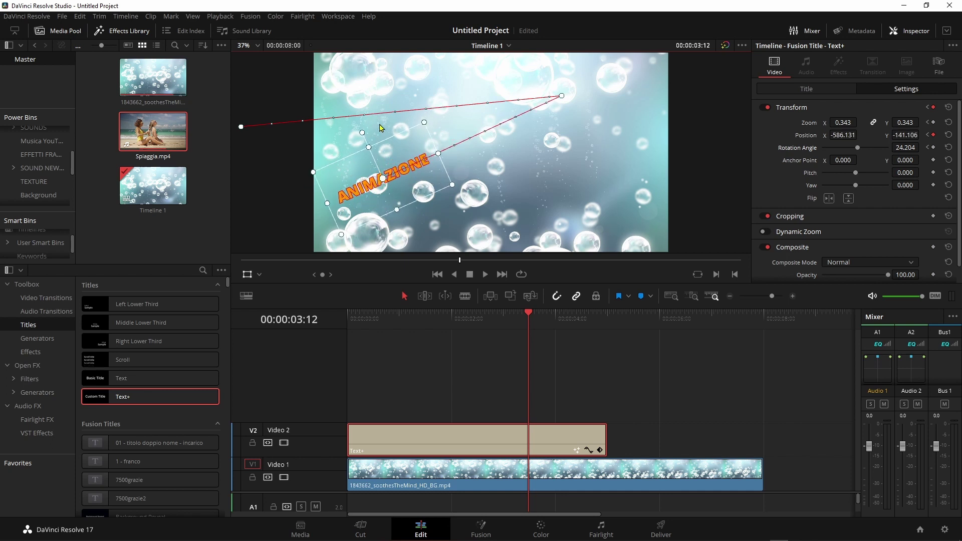
pyautogui.moveTo(363, 134); pyautogui.dragTo(478, 178)
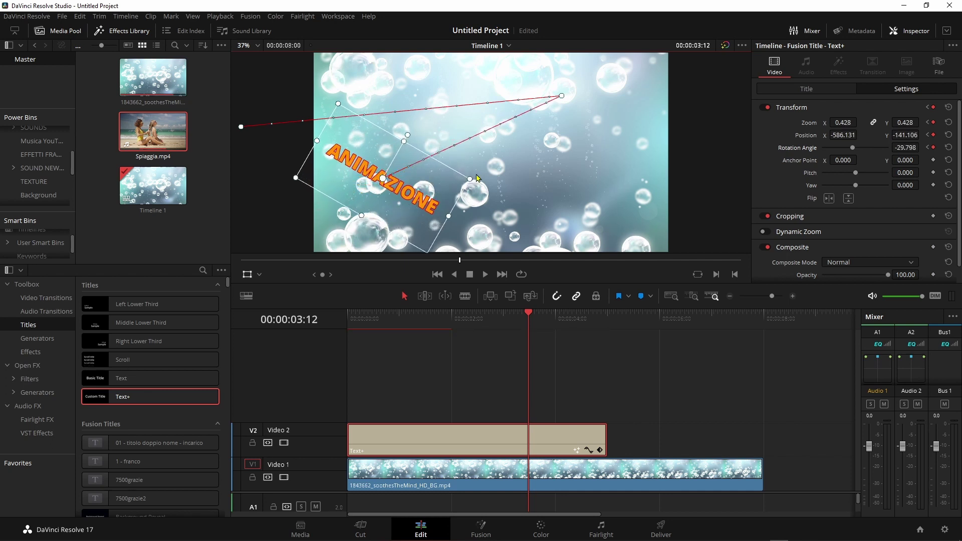
# At 04:06, enlarge the title to zoom 0.805 and level it to 1.119°
pyautogui.click(569, 318)
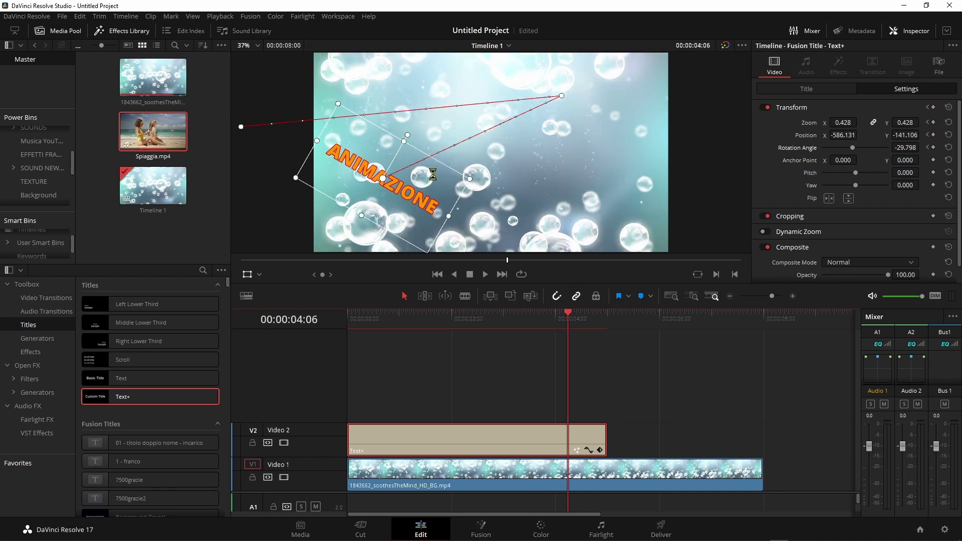
pyautogui.moveTo(472, 185)
pyautogui.mouseDown()
pyautogui.moveTo(523, 173)
pyautogui.moveTo(559, 148)
pyautogui.mouseUp()
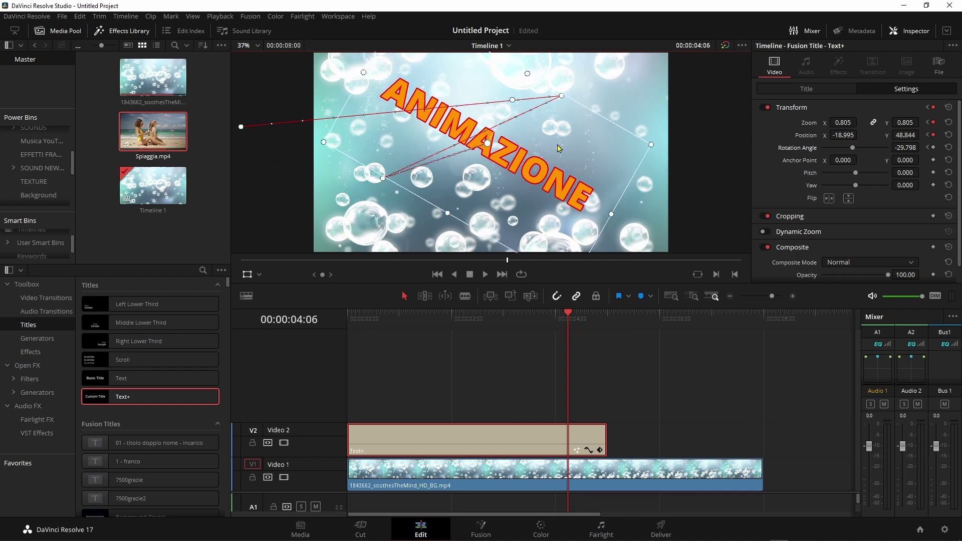
pyautogui.moveTo(513, 99); pyautogui.dragTo(487, 101)
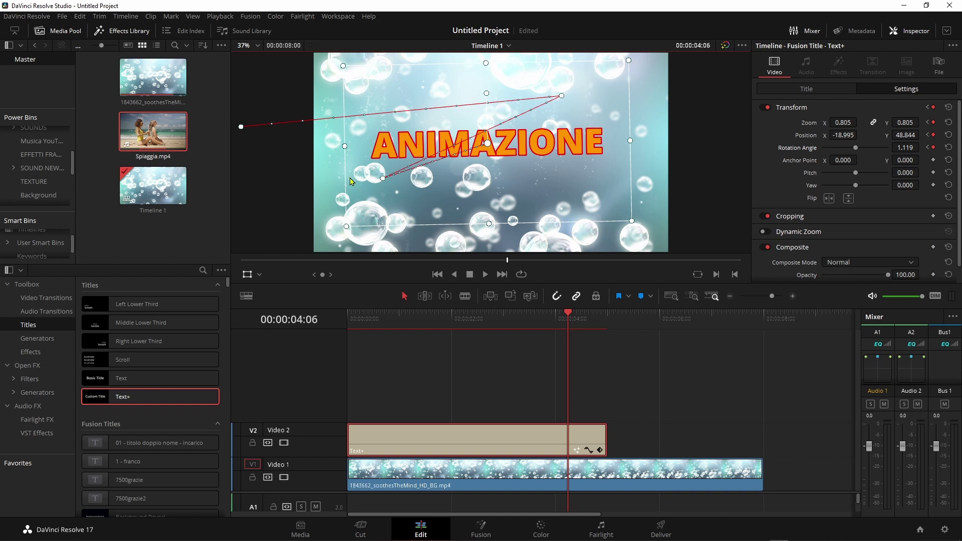
# Set the title's end position to 21.709, 16.281 and make both motion-path keyframes Smooth
pyautogui.moveTo(239, 103)
pyautogui.mouseDown()
pyautogui.moveTo(286, 139)
pyautogui.moveTo(244, 111)
pyautogui.mouseUp()
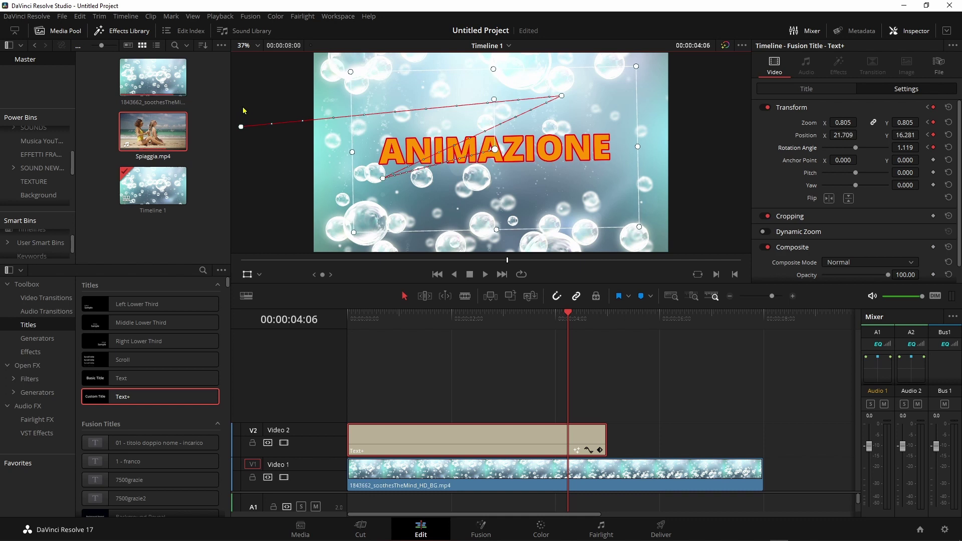
pyautogui.rightClick(563, 97)
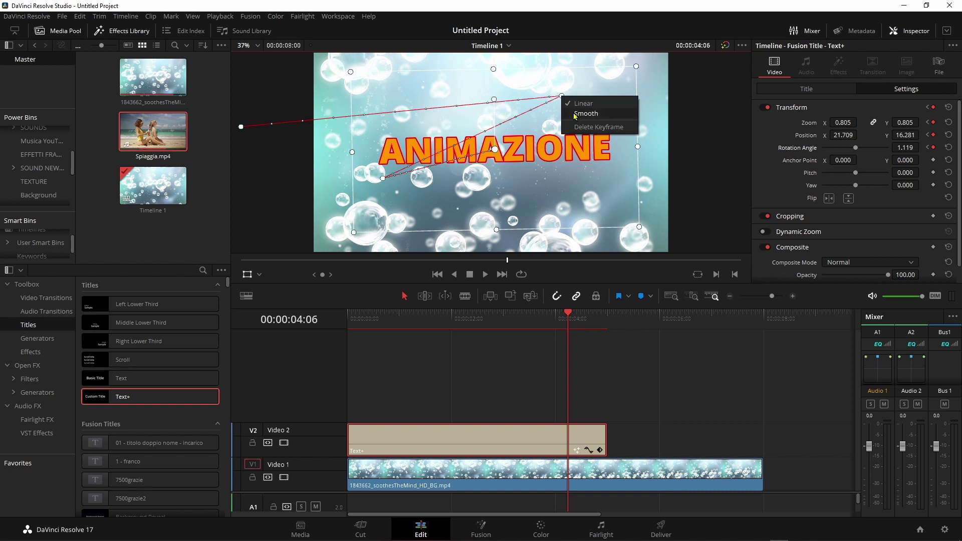
pyautogui.click(575, 114)
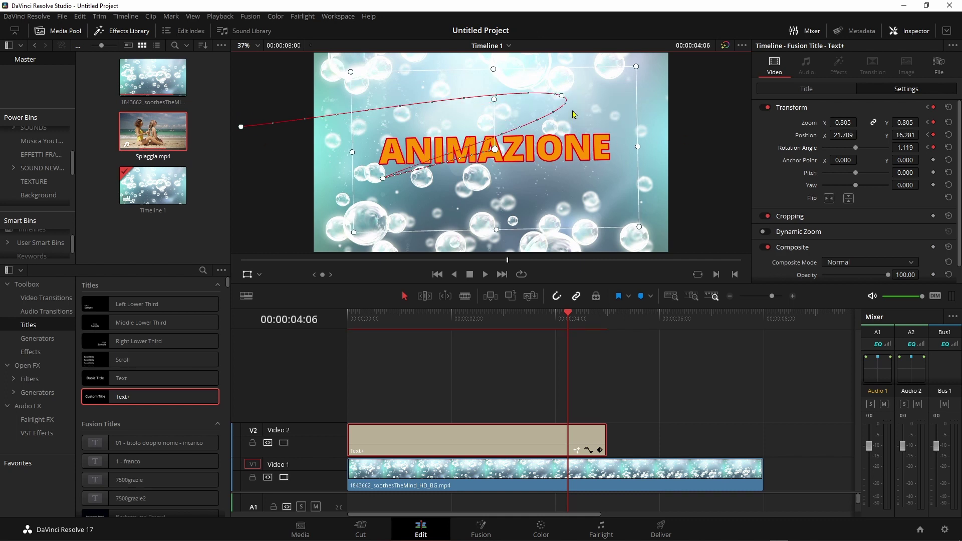
pyautogui.rightClick(382, 179)
pyautogui.click(393, 198)
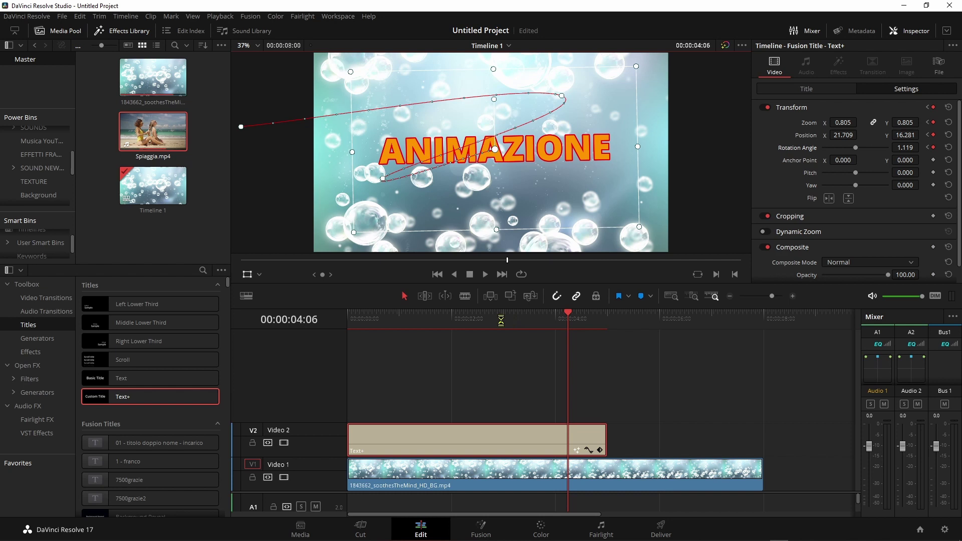
pyautogui.click(351, 319)
# Hide the motion-path overlay and play the title animation once
pyautogui.click(248, 276)
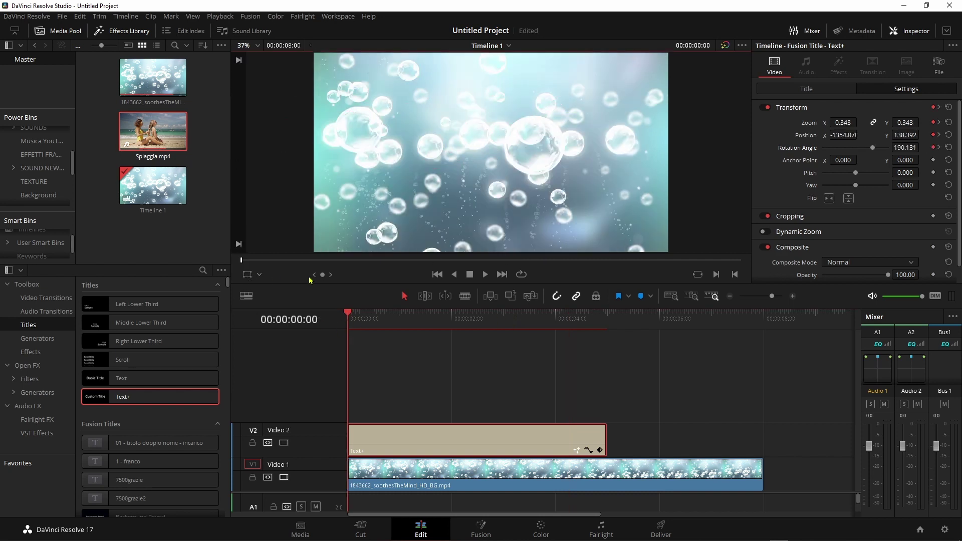
pyautogui.press('space')
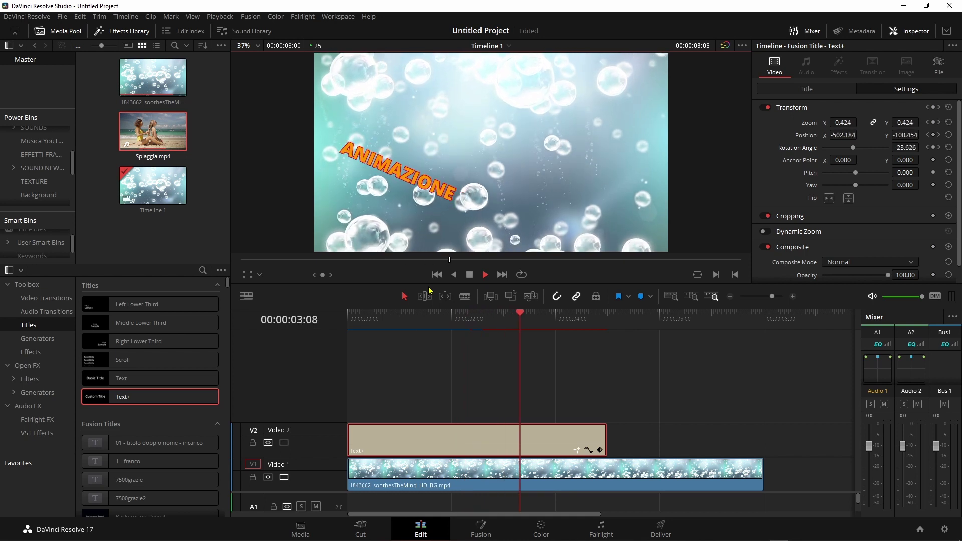
pyautogui.click(599, 450)
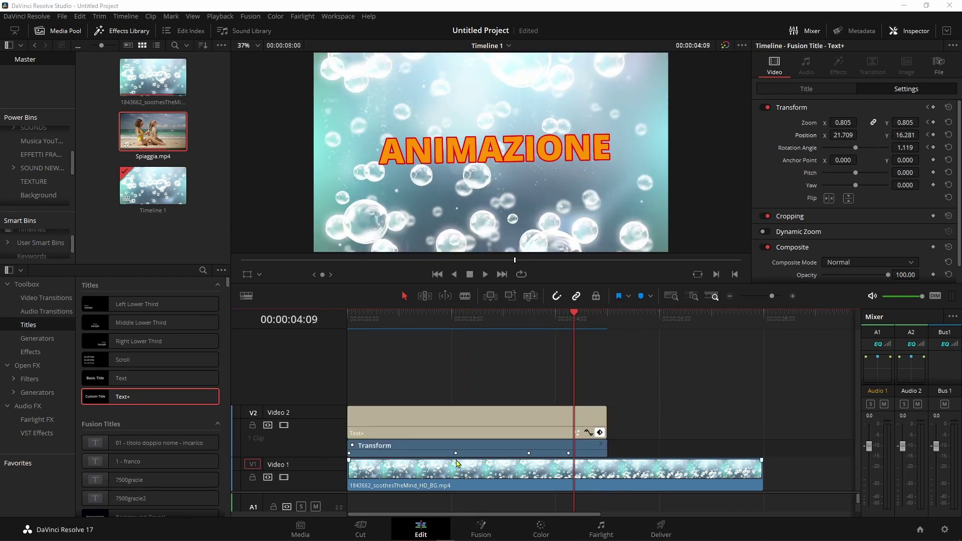
# Apply Ease In and Out to both of the title's Transform keyframes
pyautogui.click(455, 453)
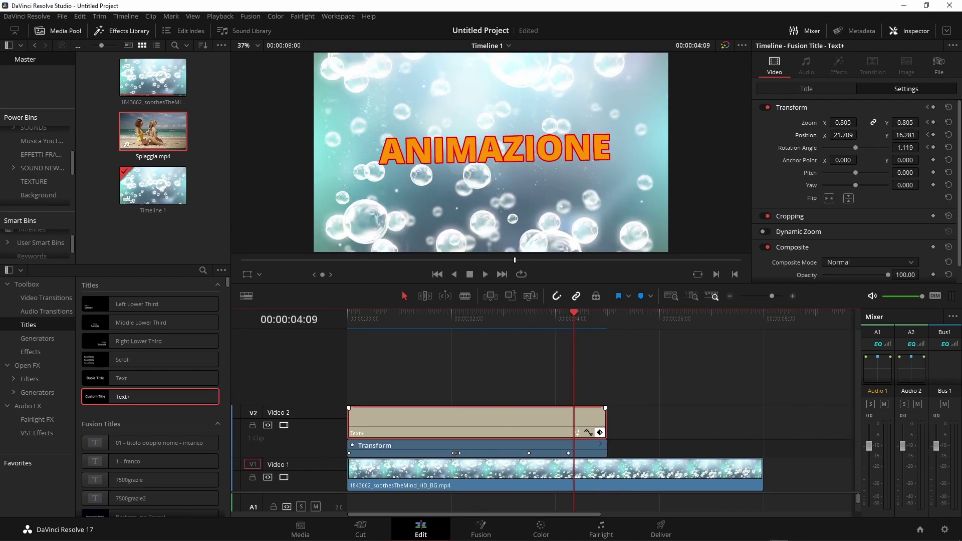
pyautogui.rightClick(456, 454)
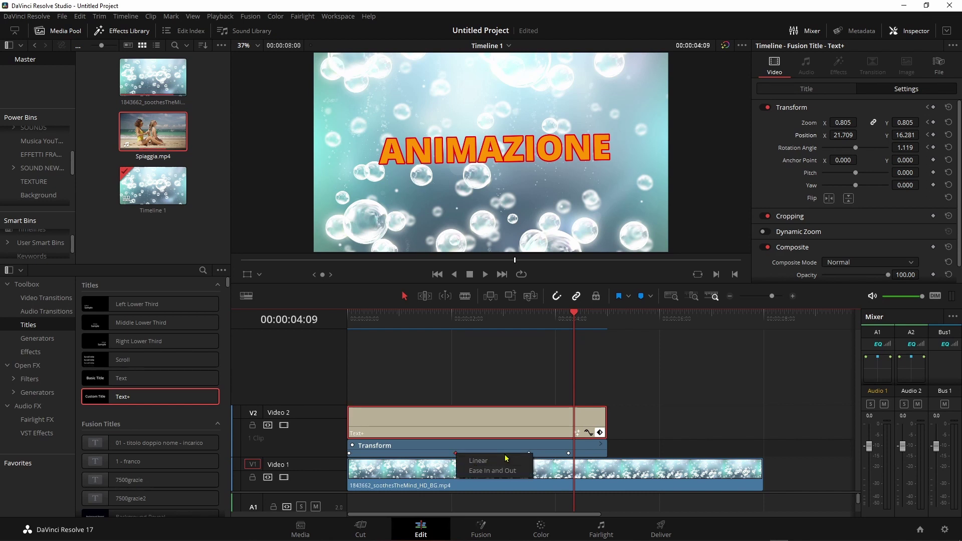
pyautogui.click(494, 471)
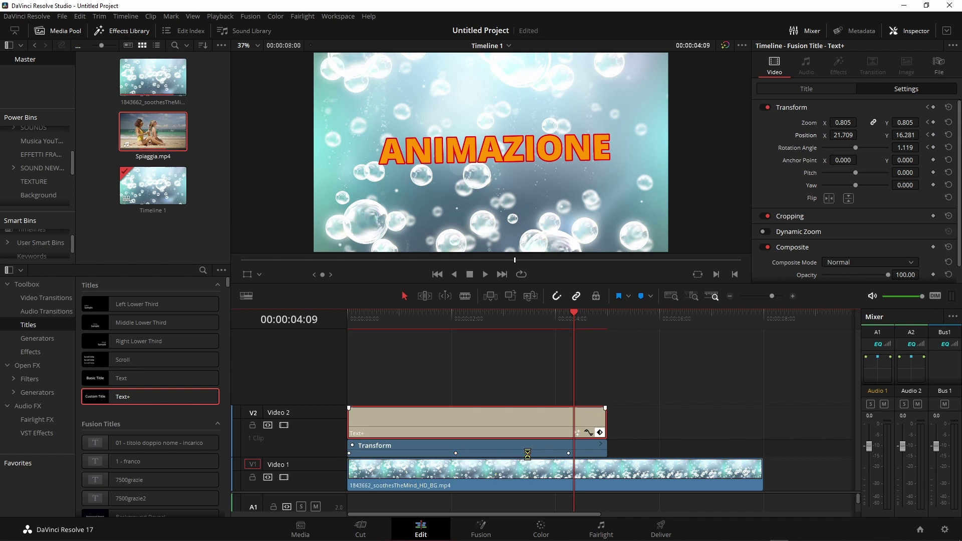
pyautogui.rightClick(529, 454)
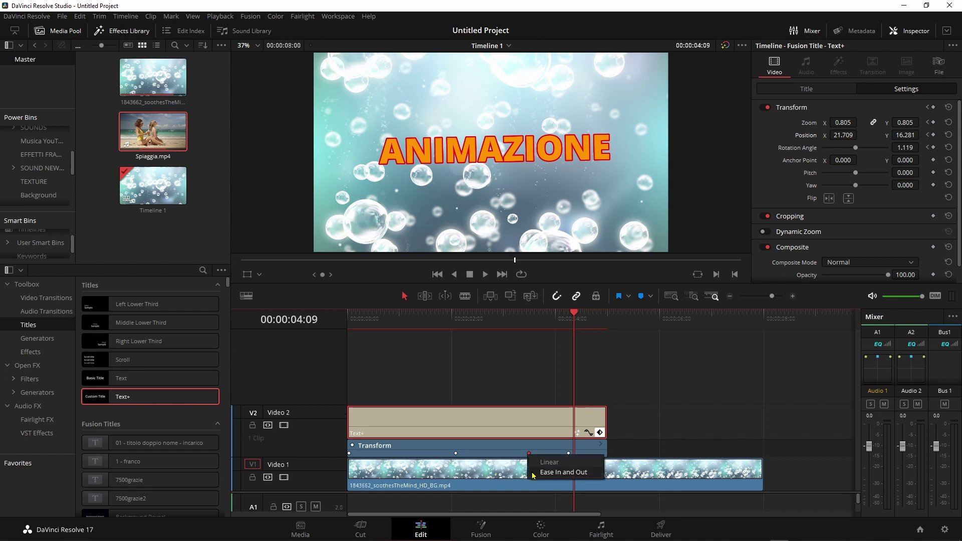
pyautogui.click(537, 473)
# Replay the eased title fly-in from the start
pyautogui.moveTo(531, 317); pyautogui.dragTo(351, 321)
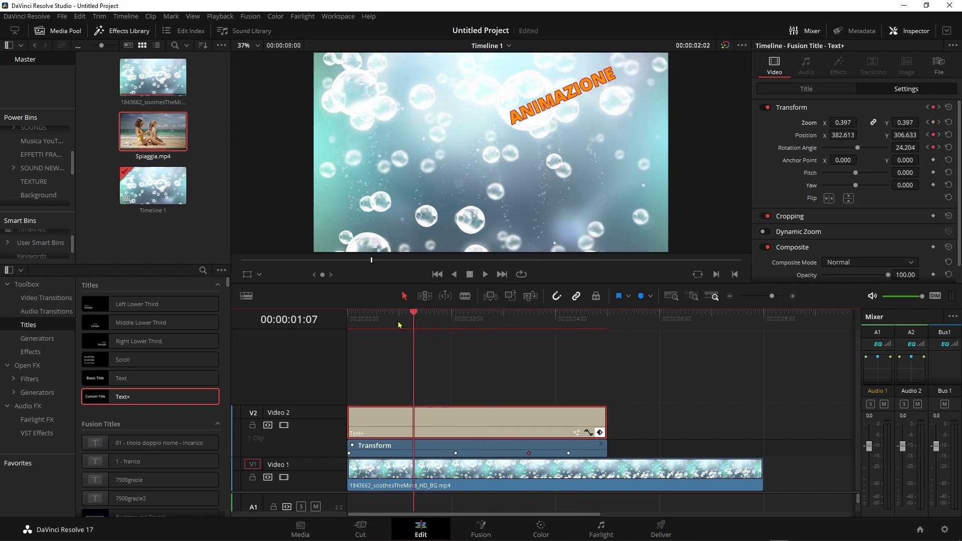
pyautogui.press('space')
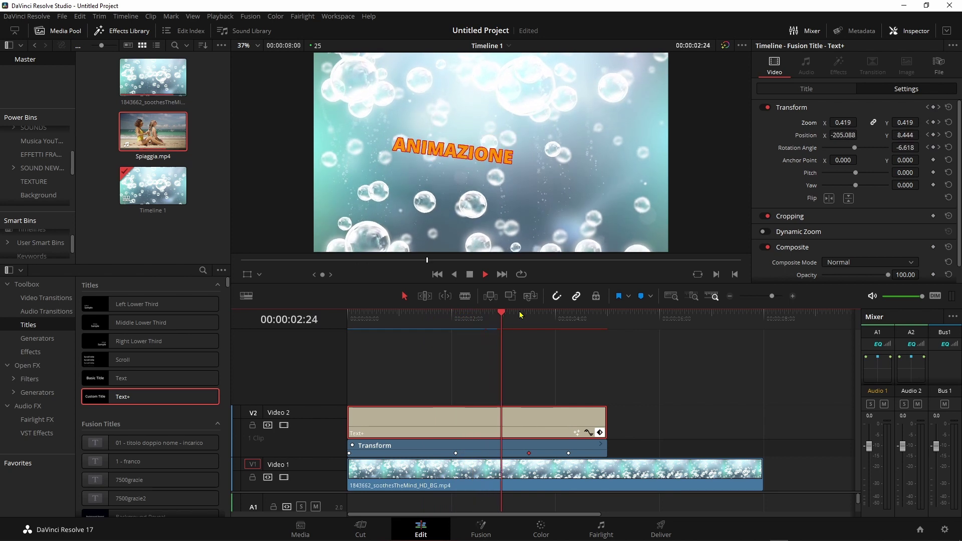
pyautogui.press('space')
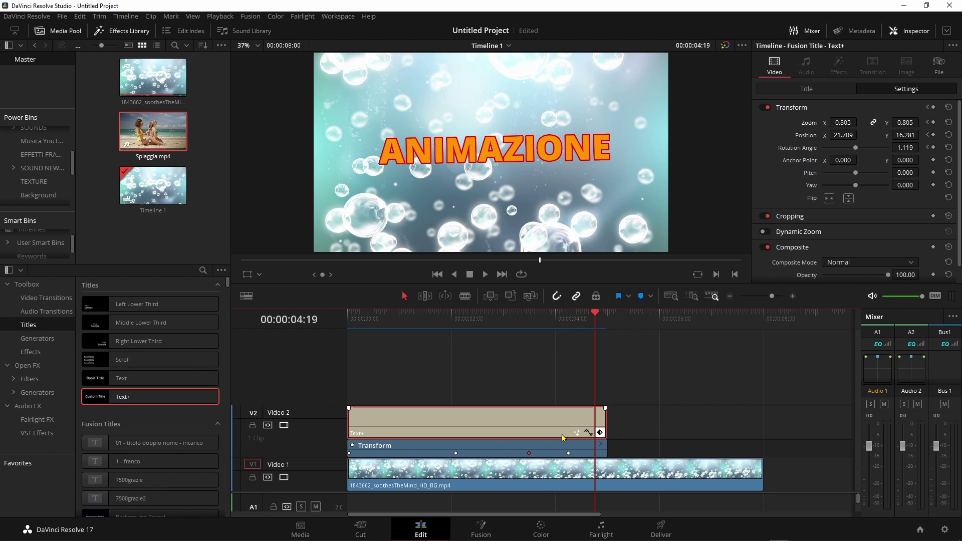
pyautogui.click(589, 434)
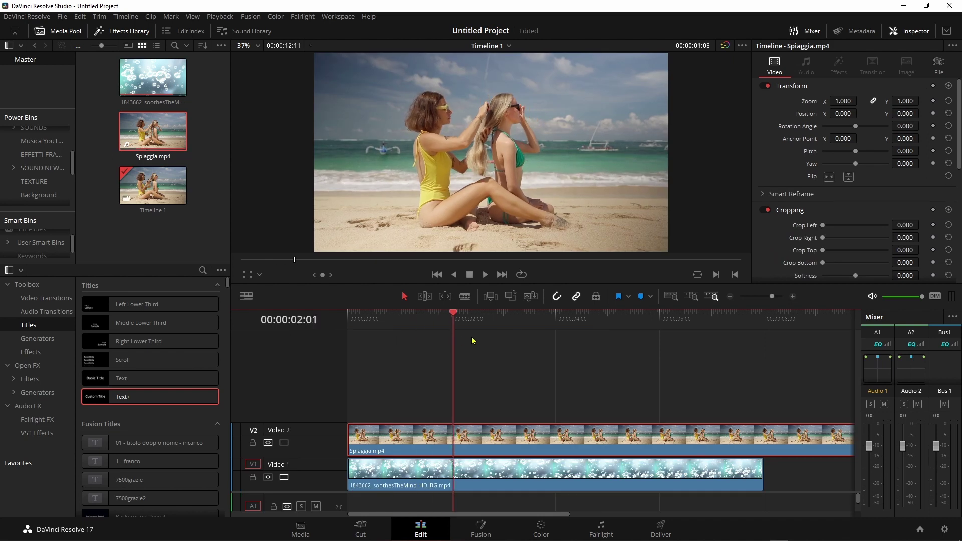
# Split the beach clip at 00:00:05:00, delete the tail, and copy it to the track above
pyautogui.hotkey('ctrl', 'b')
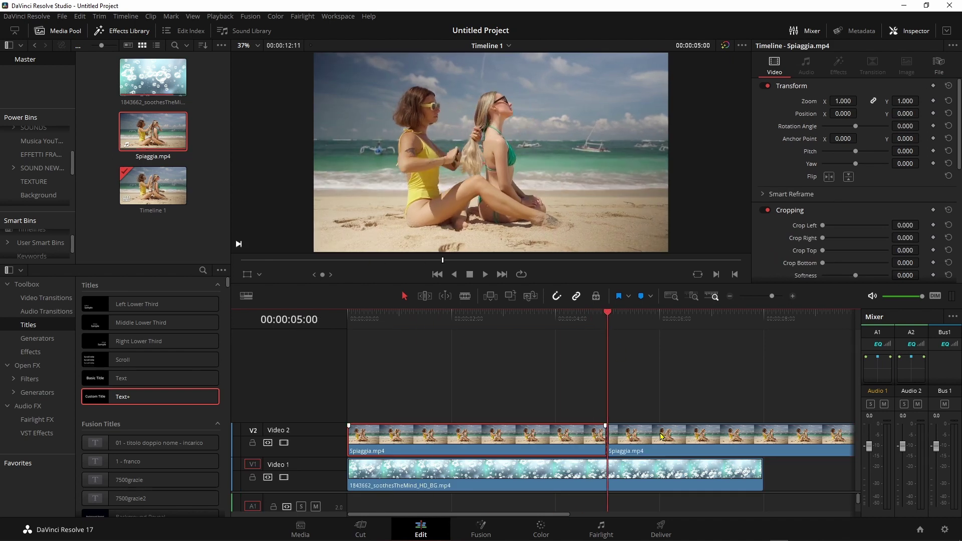
pyautogui.press('Delete')
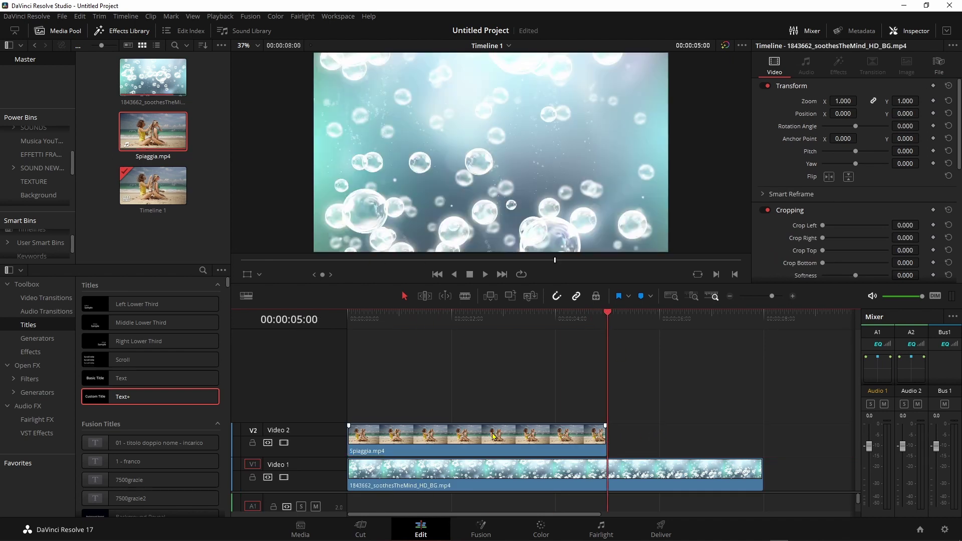
pyautogui.moveTo(454, 437); pyautogui.dragTo(454, 402)
# Drop the beach copy on Video 3, shrink it to about 0.32 and move it right
pyautogui.click(430, 331)
pyautogui.click(248, 275)
pyautogui.moveTo(668, 53); pyautogui.dragTo(548, 121)
pyautogui.moveTo(505, 153); pyautogui.dragTo(607, 152)
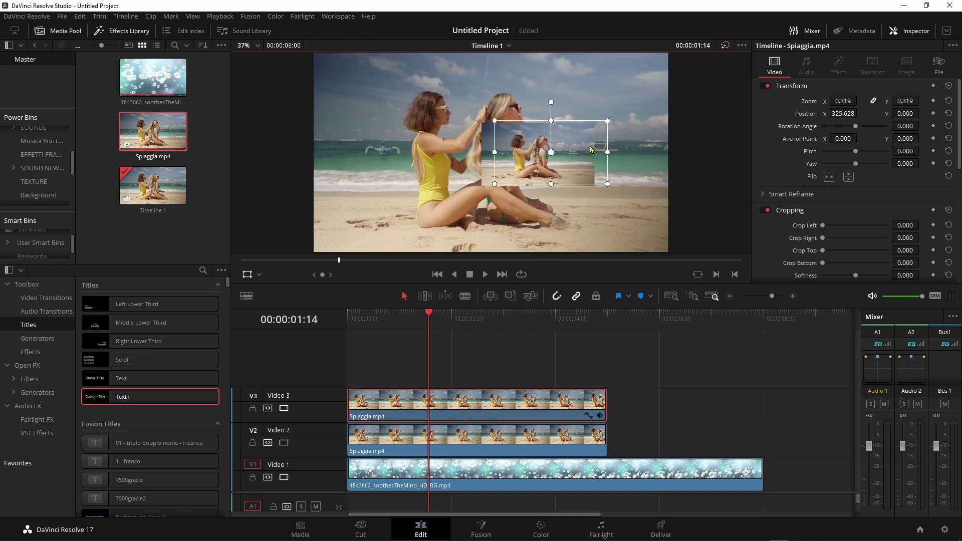
# Shrink the Video 2 beach clip to 0.325 and place it on the left
pyautogui.click(472, 443)
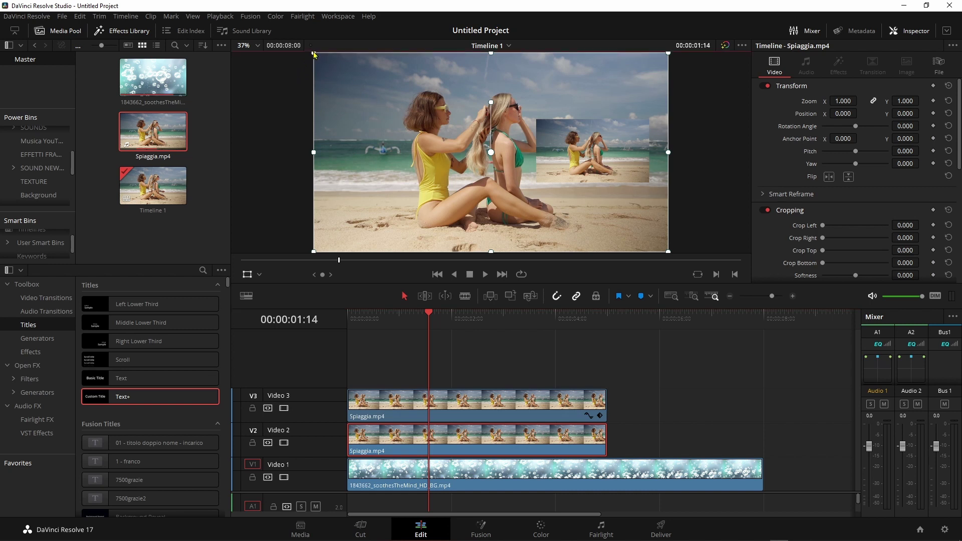
pyautogui.moveTo(313, 54); pyautogui.dragTo(392, 123)
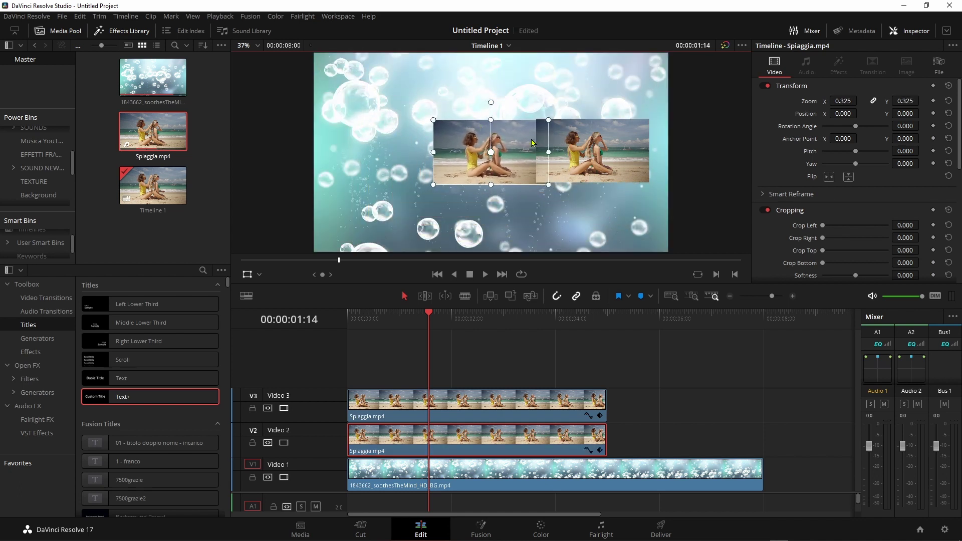
pyautogui.moveTo(532, 143); pyautogui.dragTo(443, 141)
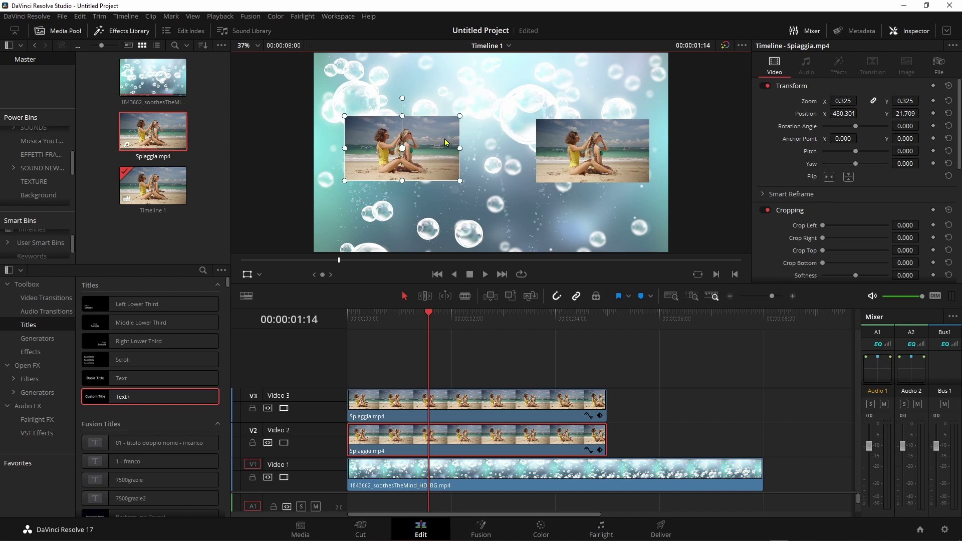
pyautogui.hotkey('ctrl', 'z')
pyautogui.hotkey('ctrl', 'z')
pyautogui.hotkey('ctrl', 'z')
pyautogui.hotkey('ctrl', 'z')
pyautogui.hotkey('ctrl', 'z')
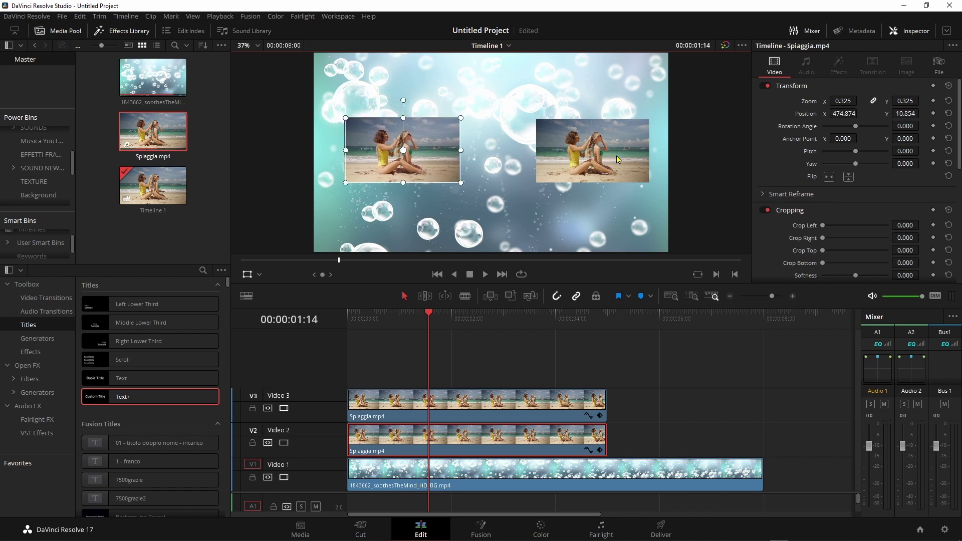
pyautogui.hotkey('ctrl', 'z')
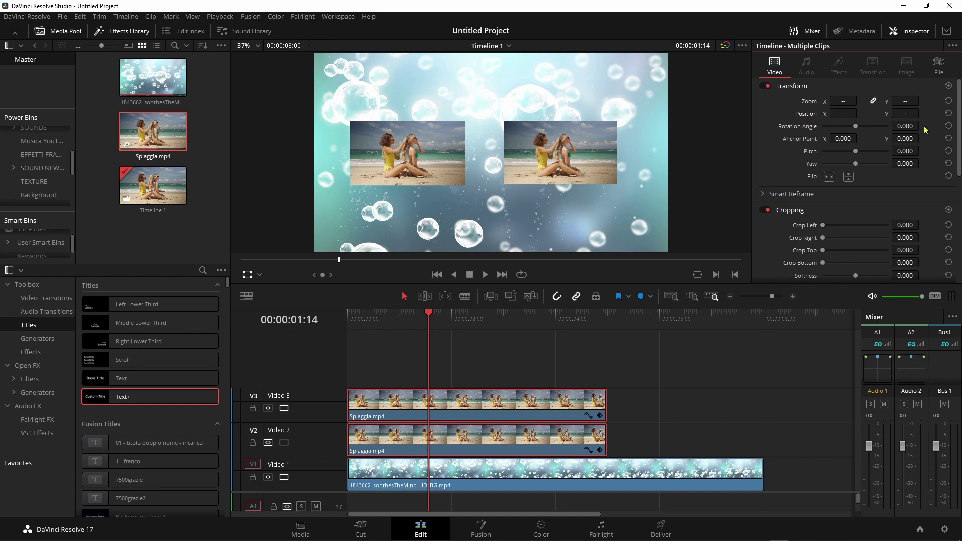
# Reposition both Spiaggia beach clips in X/Y and tilt them to a 17.6° rotation
pyautogui.moveTo(905, 111)
pyautogui.mouseDown()
pyautogui.moveTo(882, 114)
pyautogui.moveTo(905, 111)
pyautogui.mouseUp()
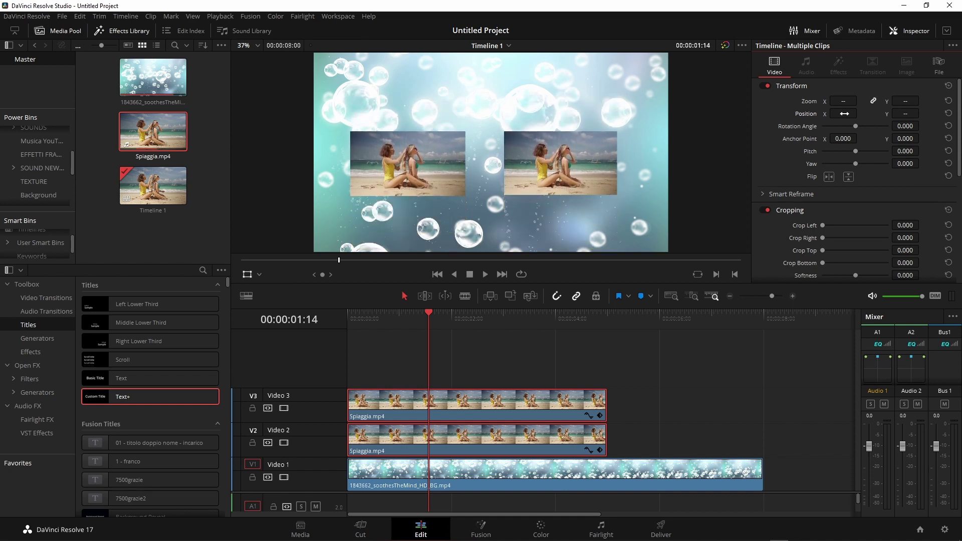
pyautogui.moveTo(845, 114); pyautogui.dragTo(752, 187)
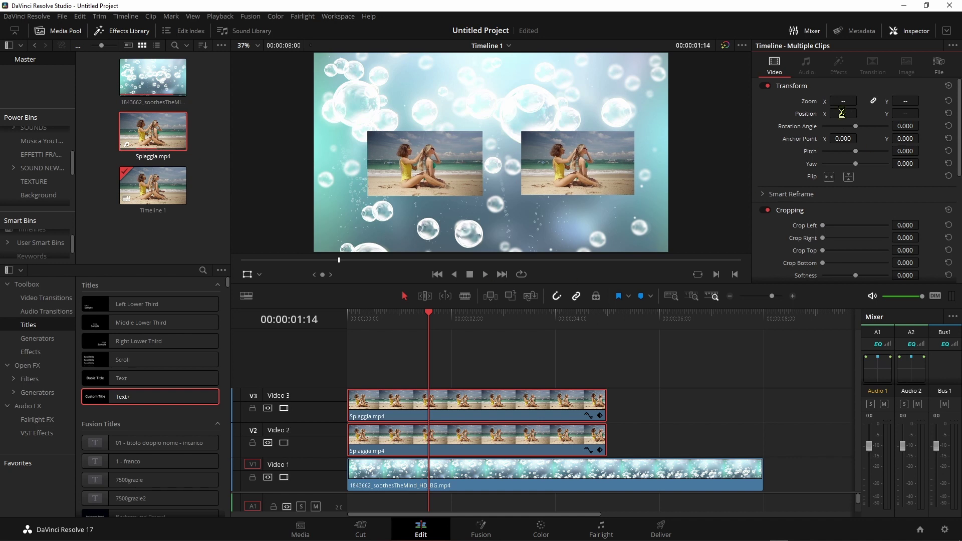
pyautogui.moveTo(842, 113)
pyautogui.mouseDown()
pyautogui.moveTo(827, 114)
pyautogui.moveTo(852, 101)
pyautogui.moveTo(833, 101)
pyautogui.moveTo(906, 118)
pyautogui.mouseUp()
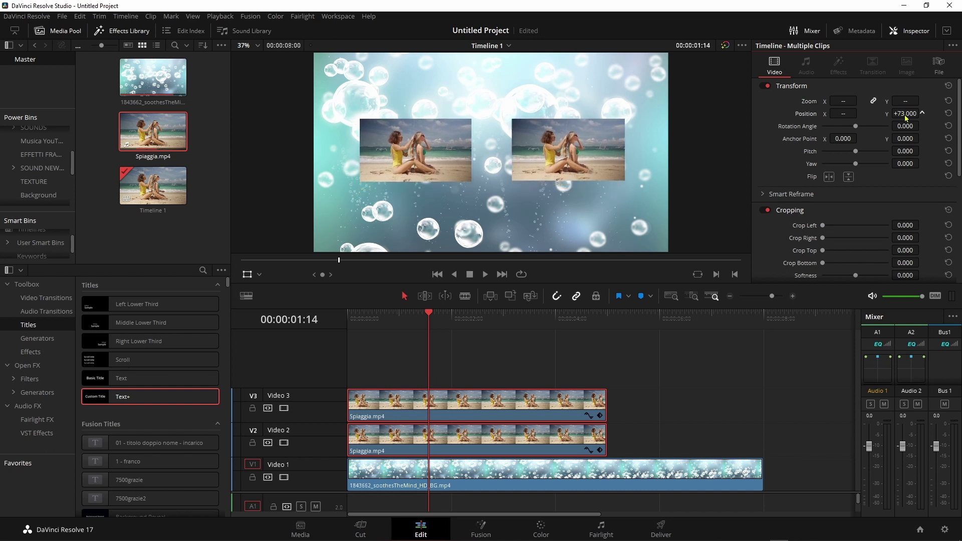
pyautogui.moveTo(898, 123); pyautogui.dragTo(923, 126)
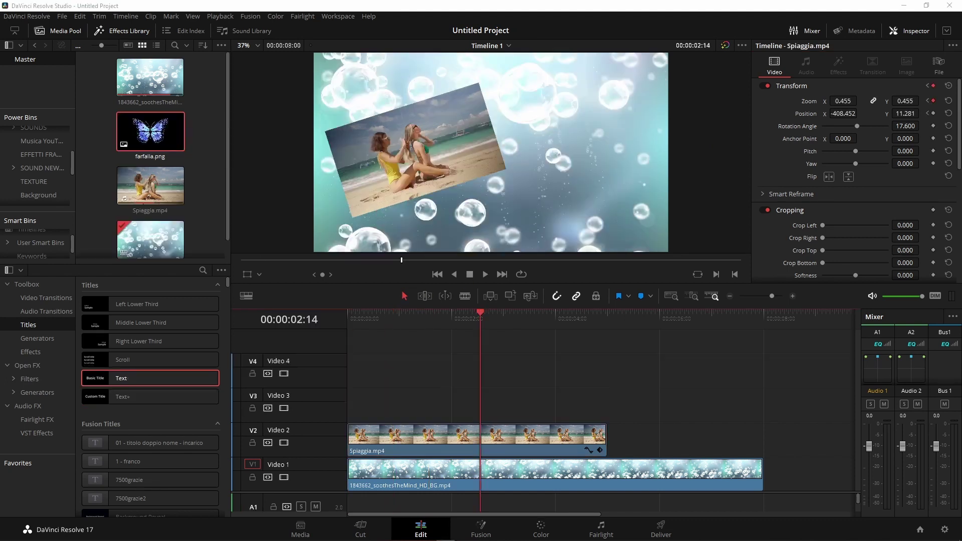
# Place farfalla.png on Video 3, shrink it to 0.720 zoom and show its transform handles
pyautogui.moveTo(151, 131)
pyautogui.mouseDown()
pyautogui.moveTo(331, 244)
pyautogui.moveTo(502, 404)
pyautogui.moveTo(606, 408)
pyautogui.mouseUp()
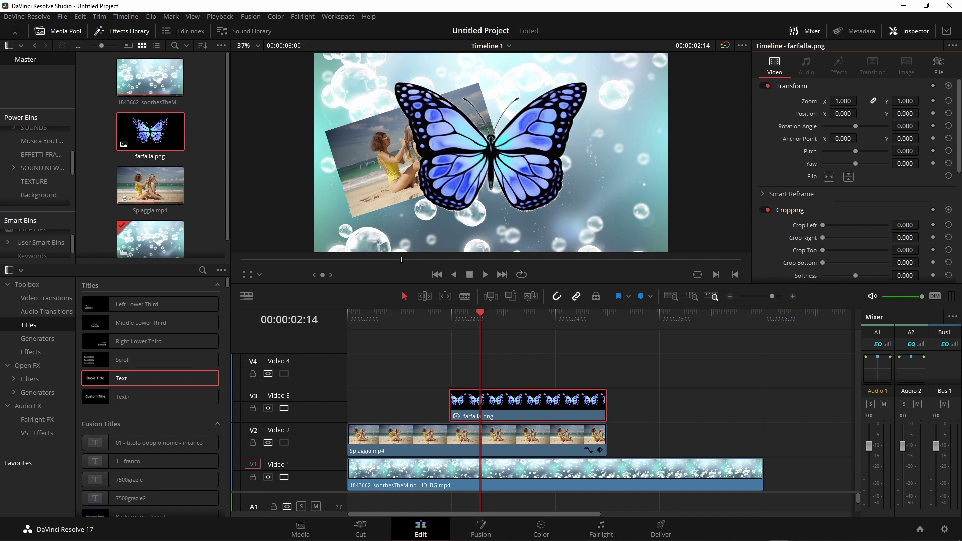
pyautogui.moveTo(844, 102); pyautogui.dragTo(321, 222)
pyautogui.click(248, 274)
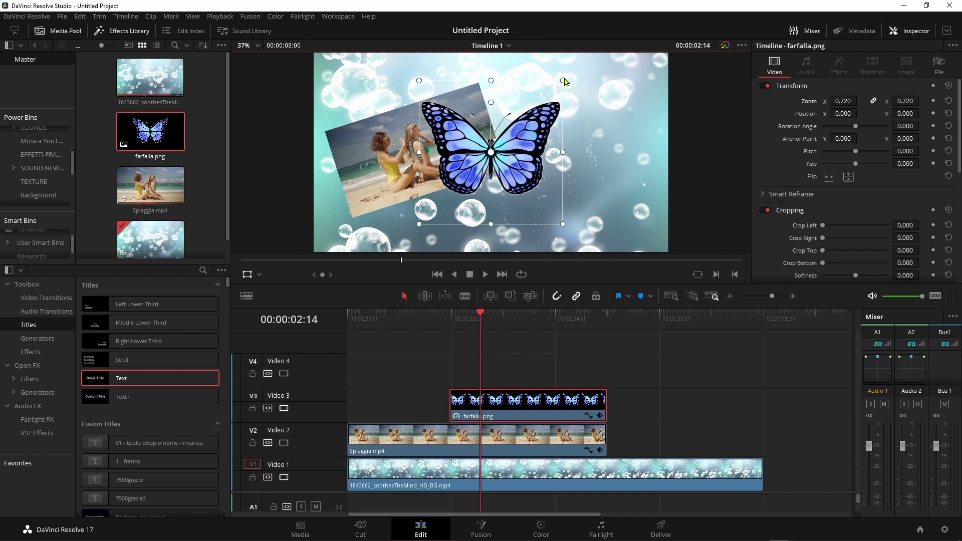
# Scale the butterfly to 0.341, rotate it 21.886° and park it below the frame
pyautogui.moveTo(563, 79); pyautogui.dragTo(525, 118)
pyautogui.moveTo(517, 152); pyautogui.dragTo(575, 213)
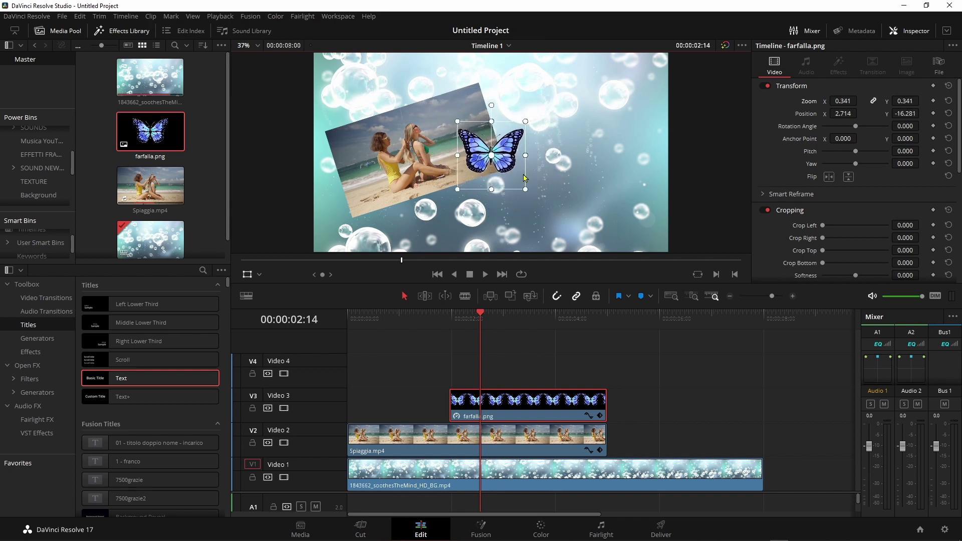
pyautogui.moveTo(550, 165); pyautogui.dragTo(535, 197)
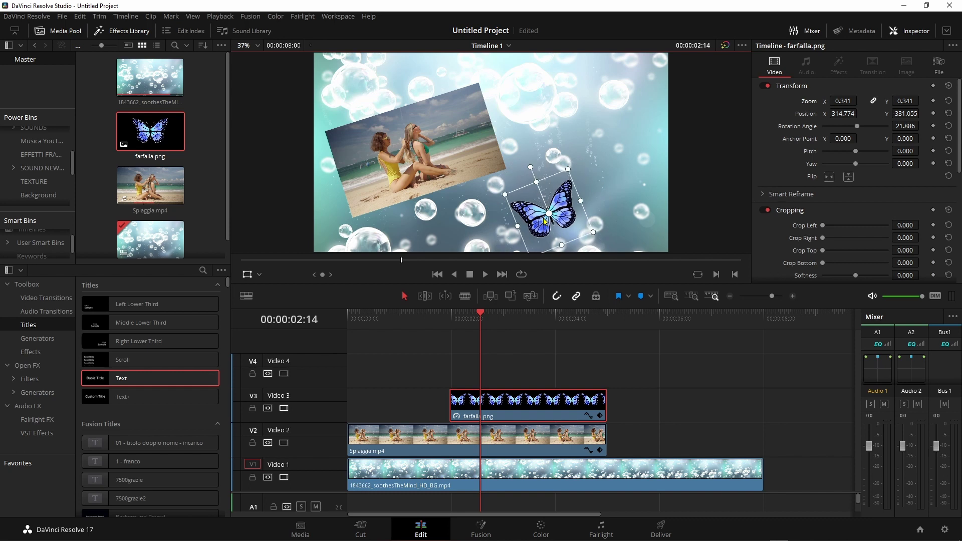
pyautogui.moveTo(539, 225); pyautogui.dragTo(566, 306)
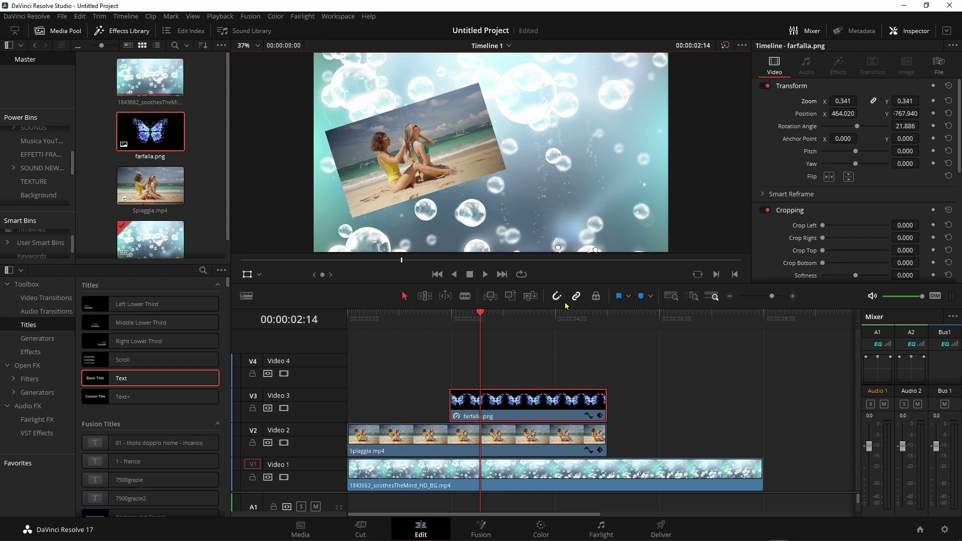
pyautogui.moveTo(477, 320); pyautogui.dragTo(450, 321)
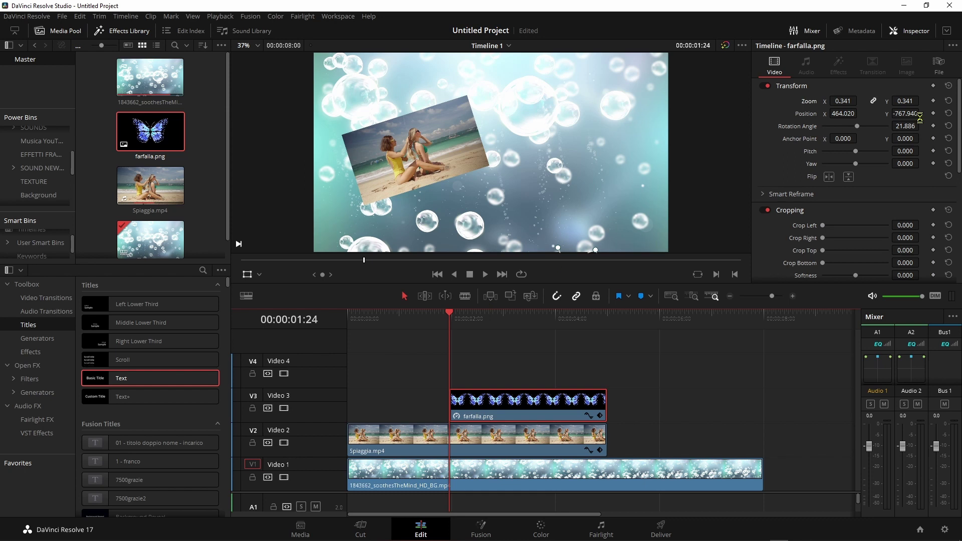
# Set up a Position keyframe for the butterfly's off-screen start at 01:24
pyautogui.click(935, 103)
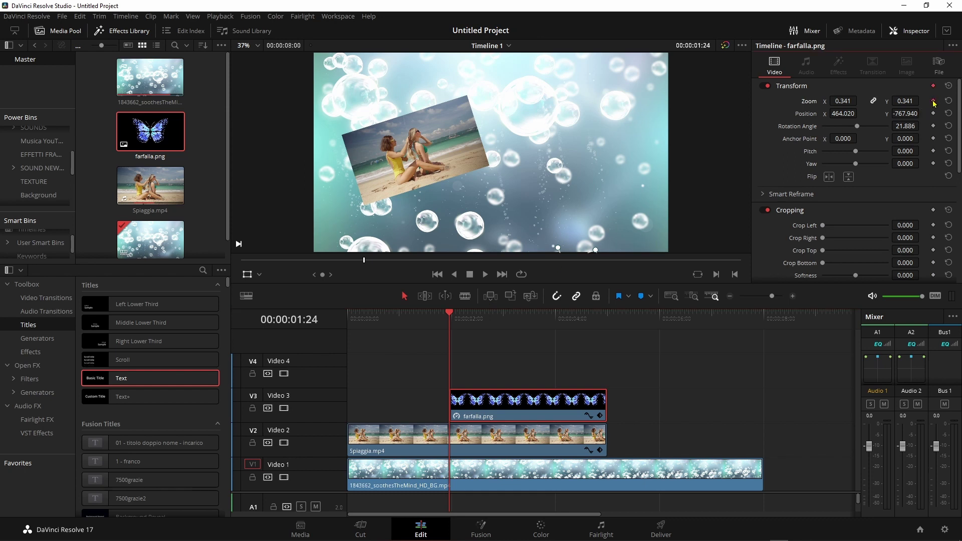
pyautogui.click(933, 114)
pyautogui.click(934, 114)
# At 03:01, bring the butterfly up to 75.980, -94.975 beside the beach clip
pyautogui.click(479, 325)
pyautogui.click(491, 324)
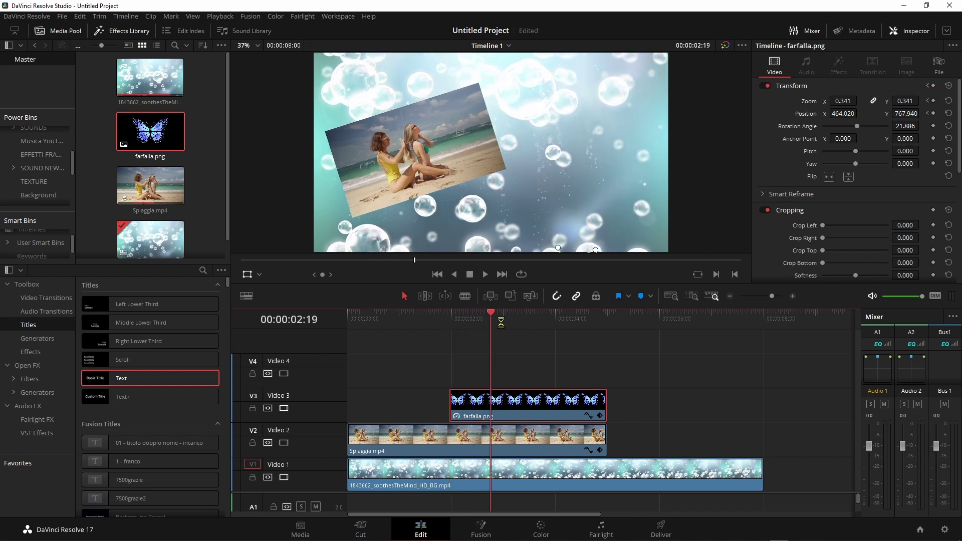
pyautogui.click(506, 324)
pyautogui.scroll(-2, 518, 215)
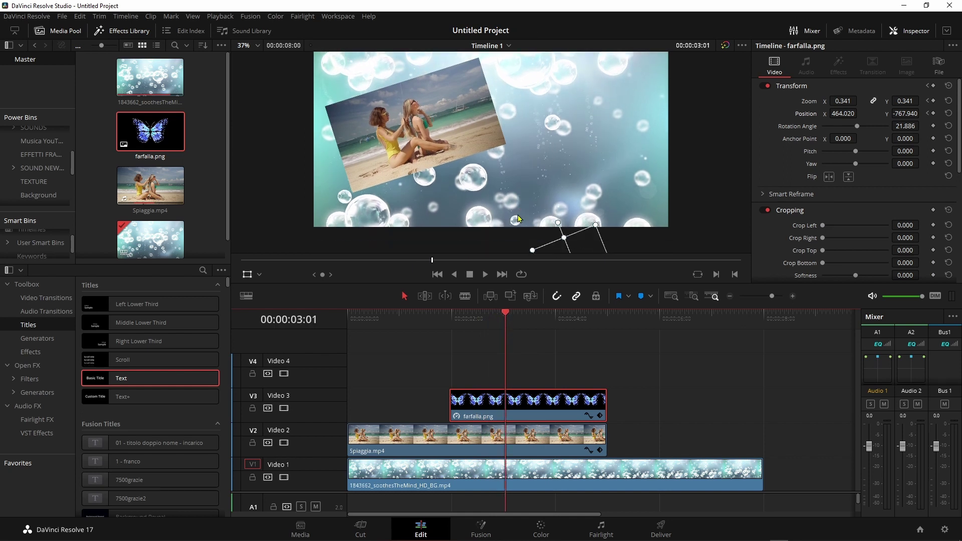
pyautogui.moveTo(566, 204)
pyautogui.mouseDown()
pyautogui.moveTo(560, 195)
pyautogui.moveTo(560, 205)
pyautogui.mouseUp()
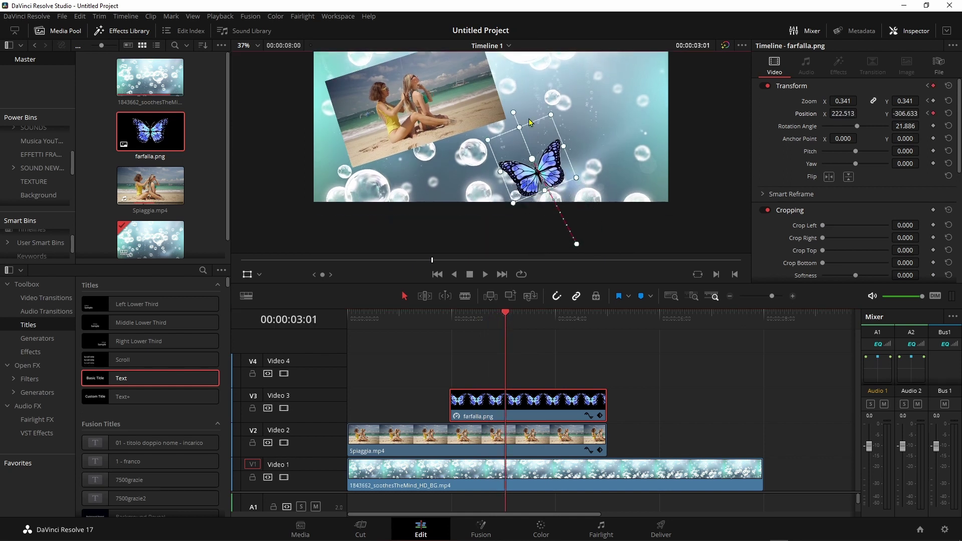
pyautogui.scroll(-1, 559, 205)
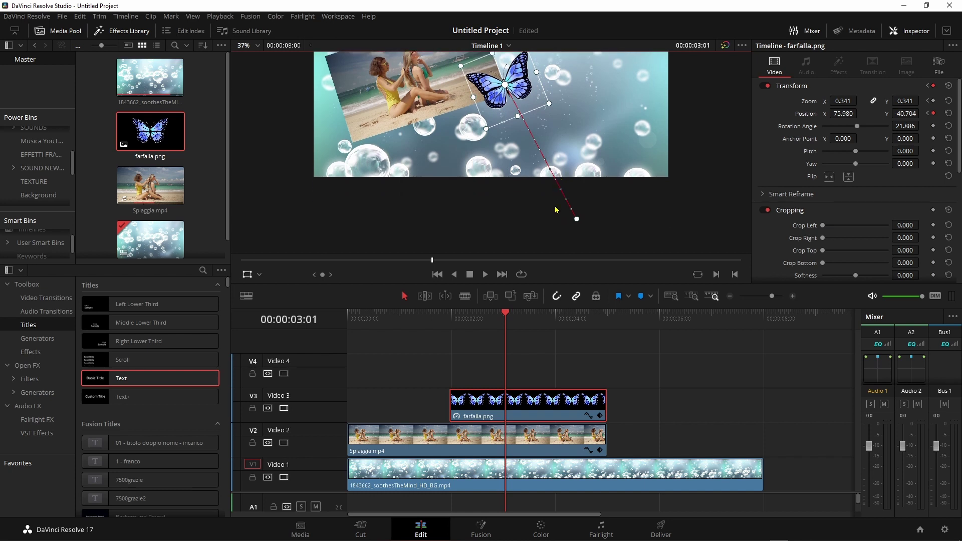
pyautogui.scroll(2, 567, 212)
pyautogui.moveTo(502, 144); pyautogui.dragTo(501, 155)
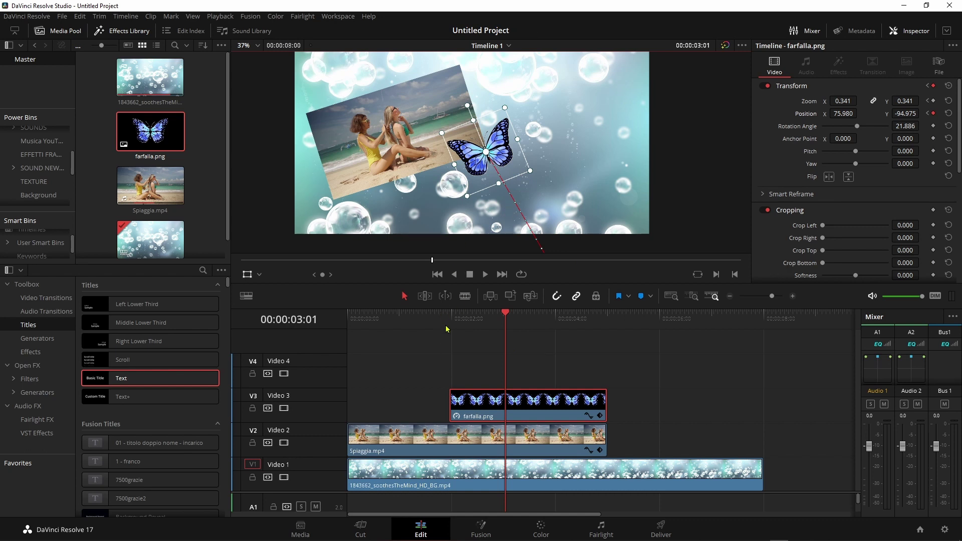
# Hide the transform handles and scrub back to check the butterfly's fly-in
pyautogui.click(246, 274)
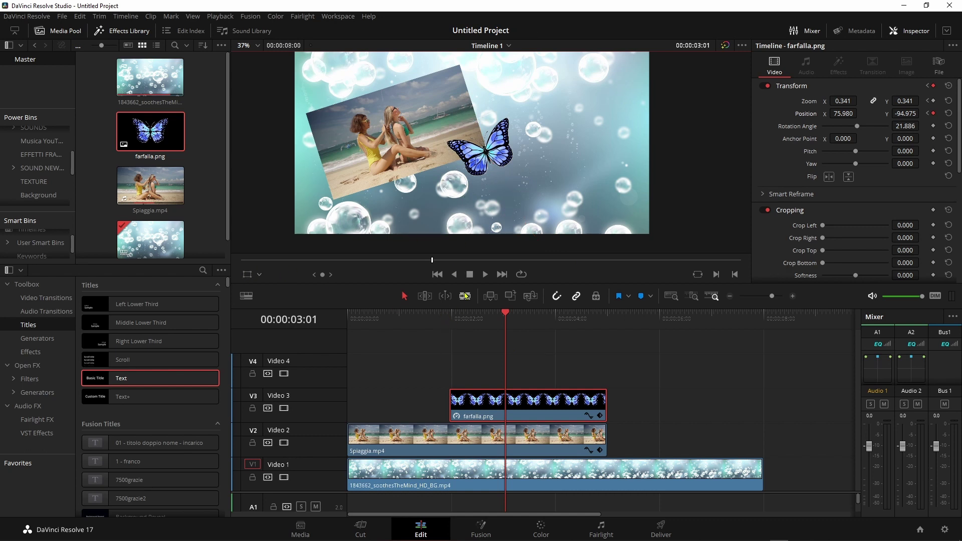
pyautogui.click(450, 319)
pyautogui.click(475, 321)
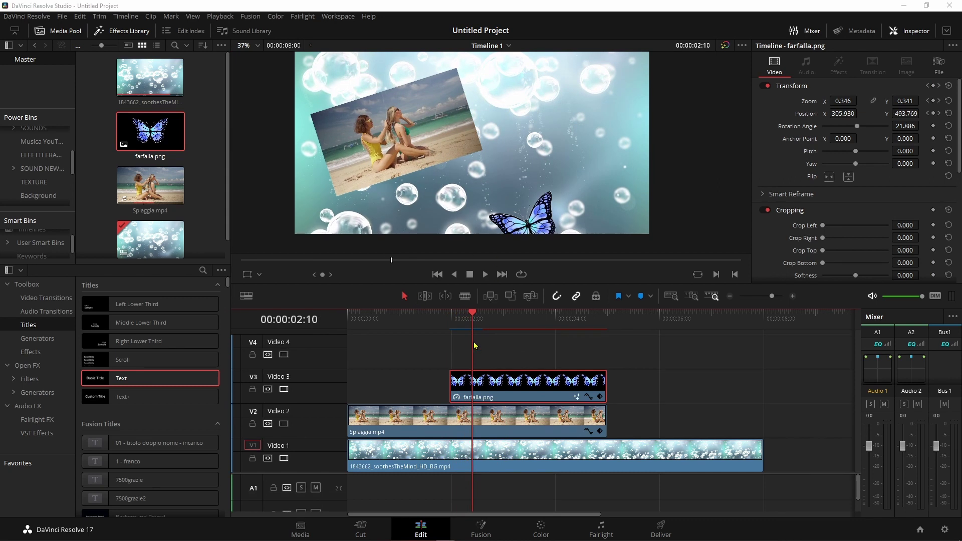
# Keyframe Zoom X low at 2:09 and high at 2:18, continuing past 3:07 for wing flaps
pyautogui.moveTo(476, 321)
pyautogui.mouseDown()
pyautogui.moveTo(499, 327)
pyautogui.moveTo(455, 337)
pyautogui.mouseUp()
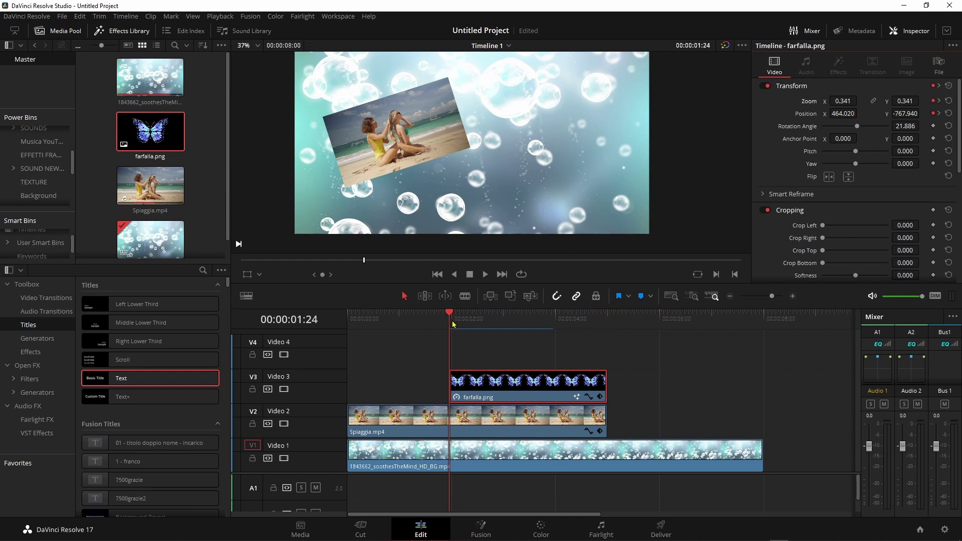
pyautogui.moveTo(466, 324); pyautogui.dragTo(471, 324)
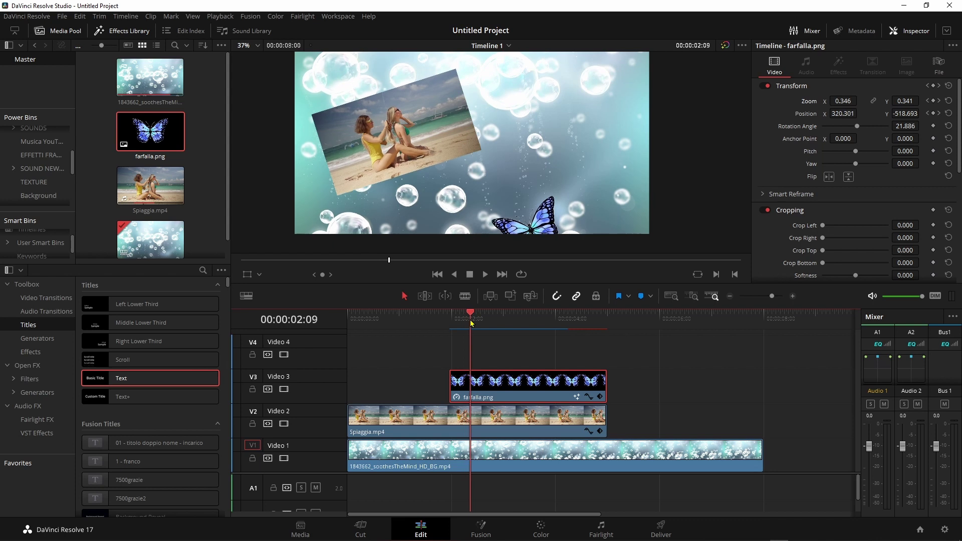
pyautogui.moveTo(844, 101); pyautogui.dragTo(860, 101)
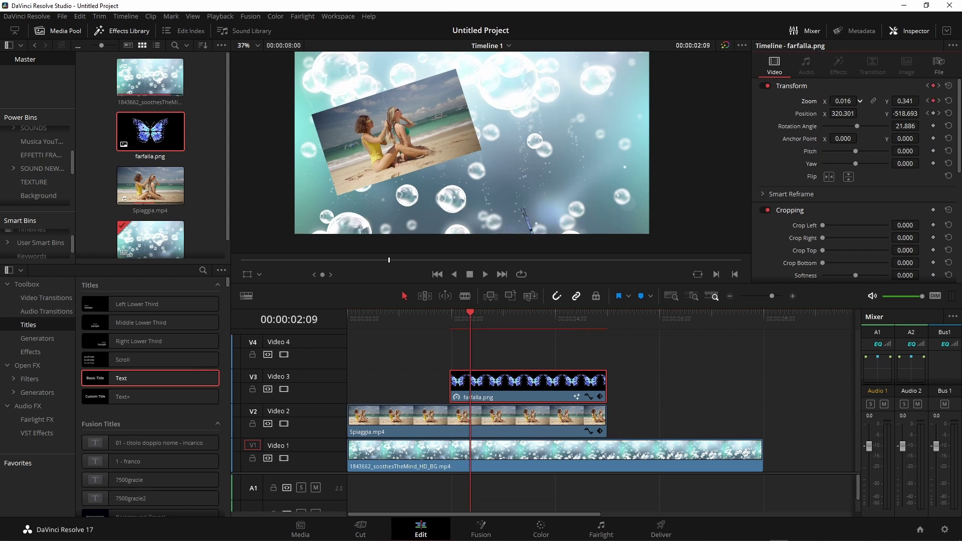
pyautogui.moveTo(476, 323); pyautogui.dragTo(494, 321)
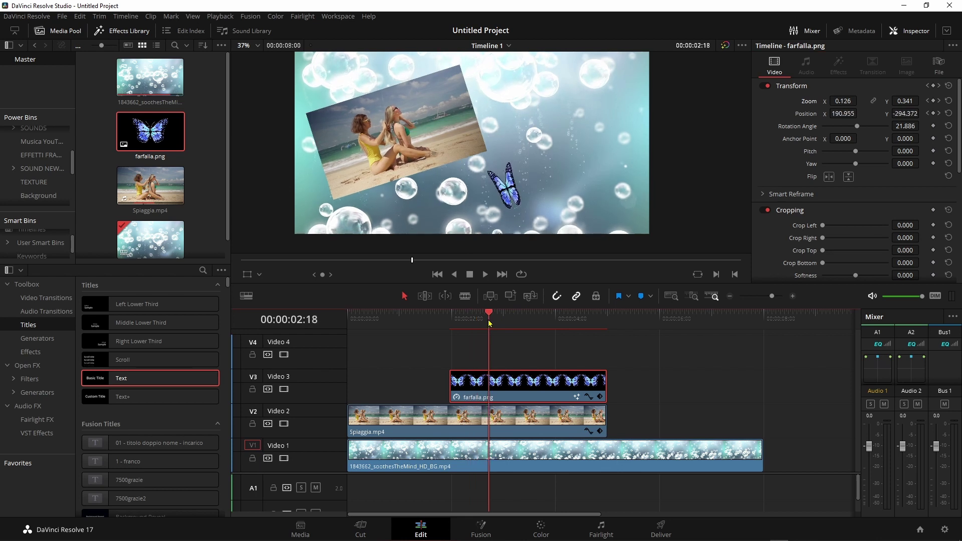
pyautogui.moveTo(842, 101); pyautogui.dragTo(860, 100)
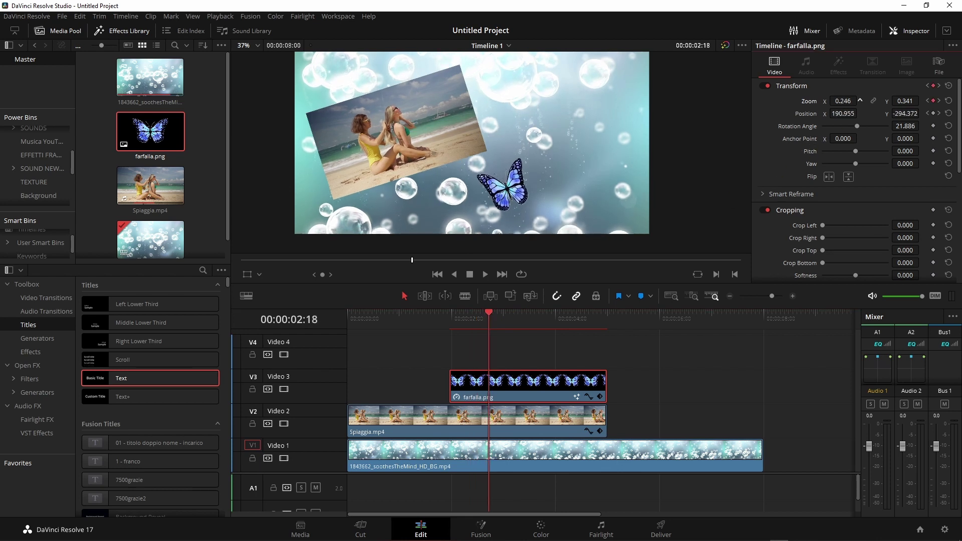
pyautogui.moveTo(503, 322); pyautogui.dragTo(518, 321)
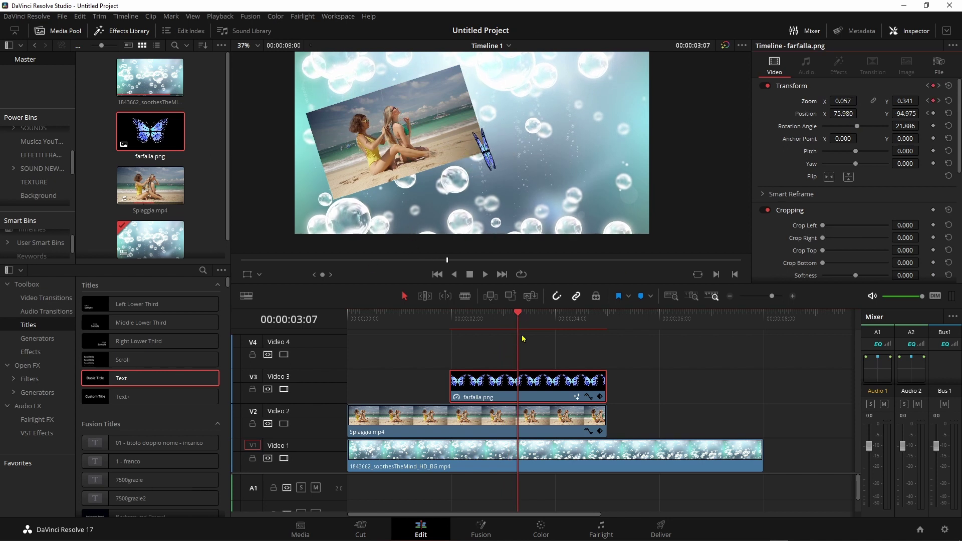
pyautogui.moveTo(521, 316)
pyautogui.mouseDown()
pyautogui.moveTo(550, 323)
pyautogui.moveTo(572, 313)
pyautogui.mouseUp()
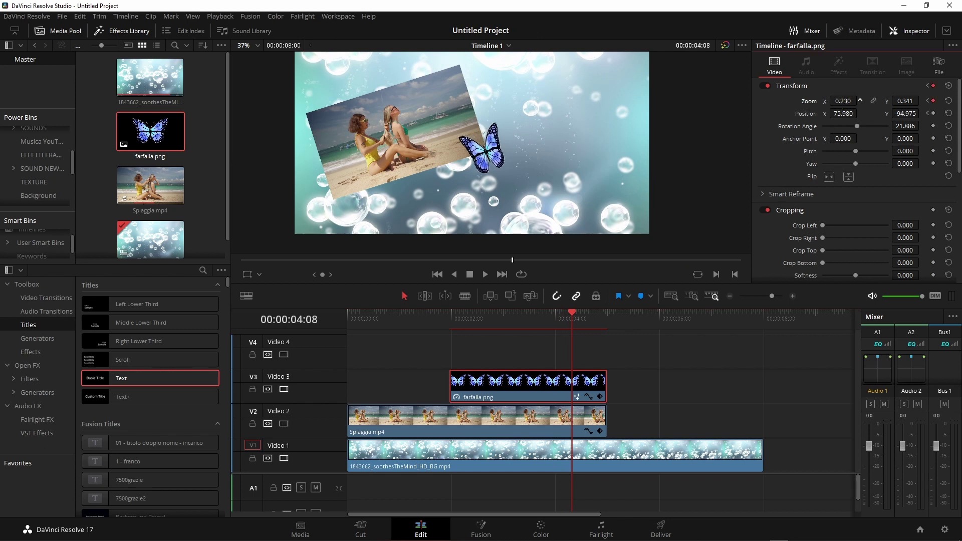
pyautogui.click(593, 325)
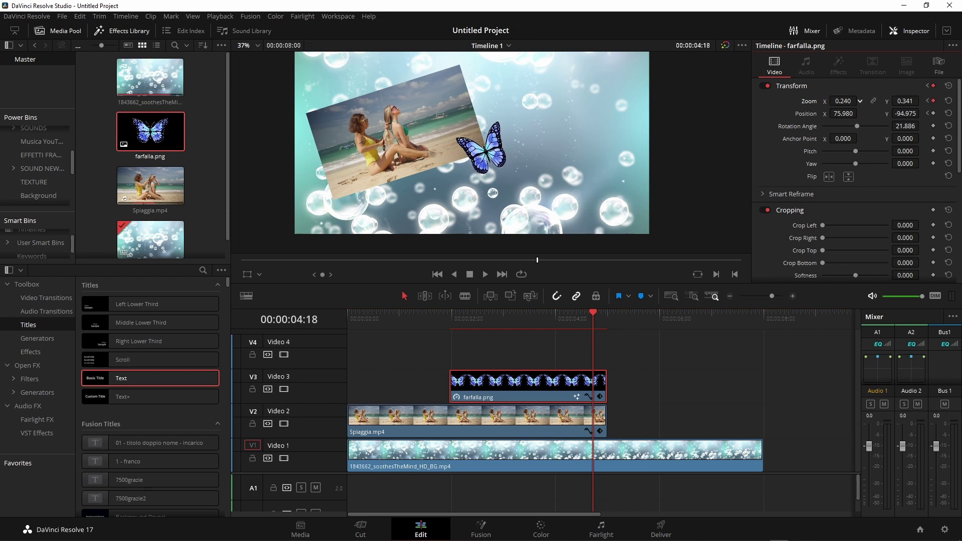
pyautogui.click(434, 325)
pyautogui.press('space')
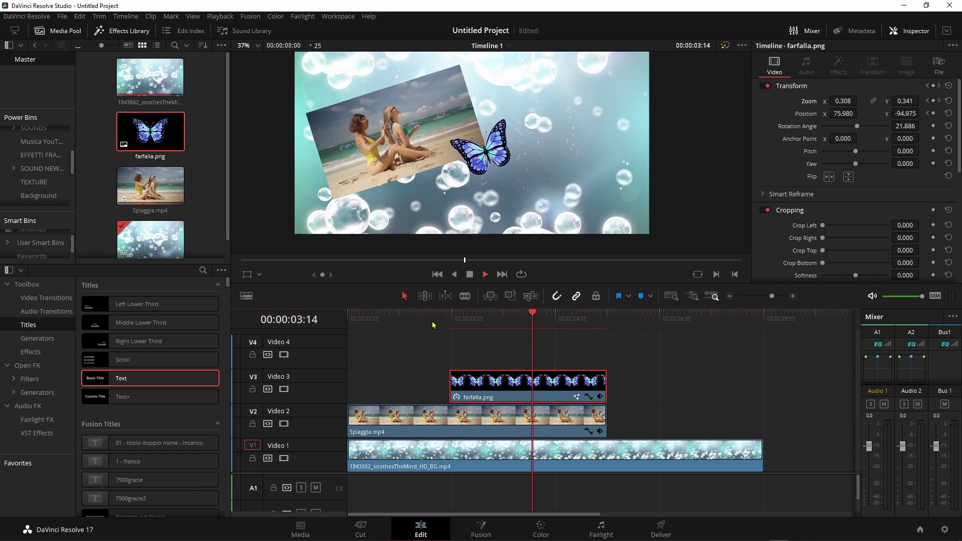
pyautogui.click(433, 324)
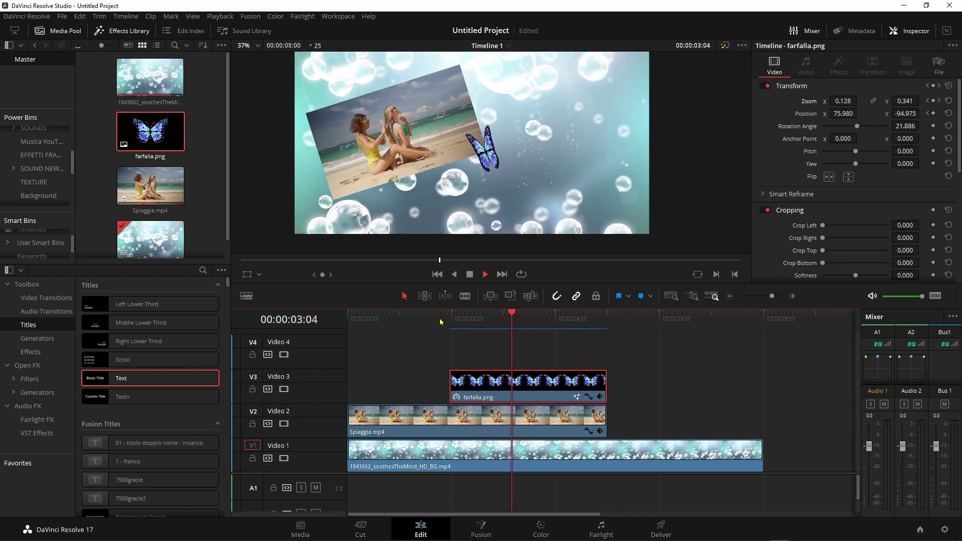
pyautogui.press('space')
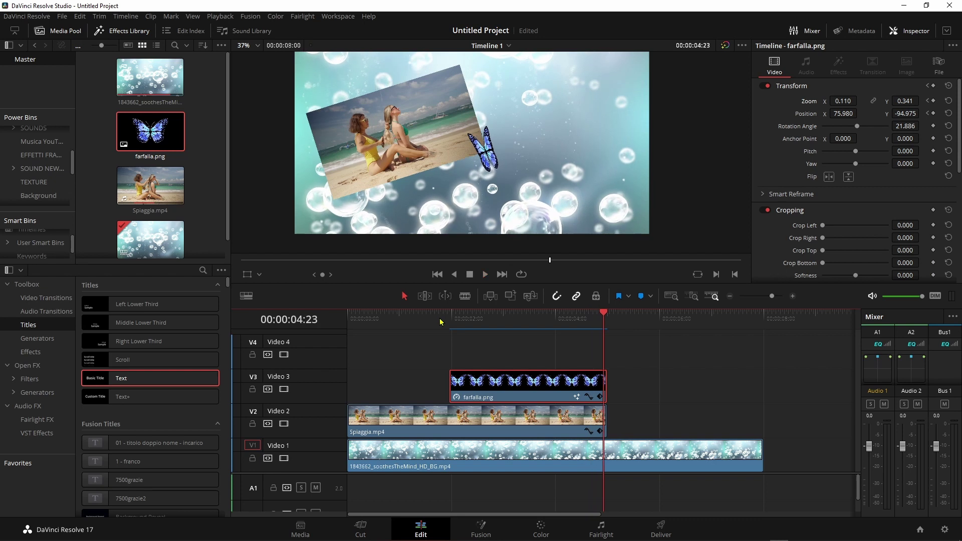